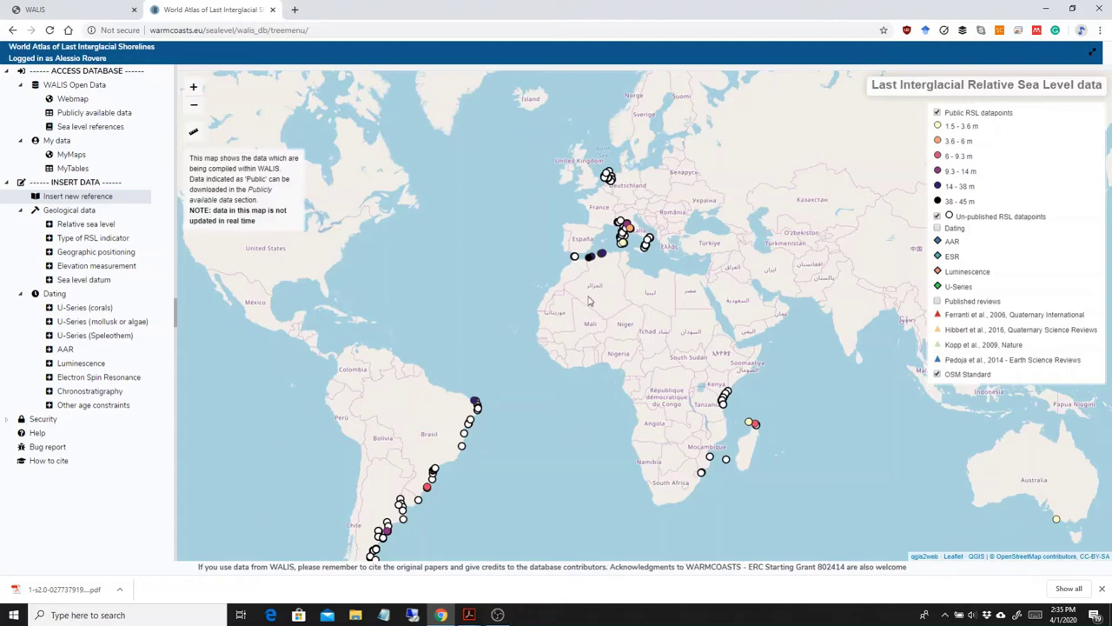
Review Table 4 and the title page of the Lorscheid 2017 paper in Adobe Acrobat Reader, and return to the WALIS map
{"action": "mouse_move", "coordinate": [469, 615]}
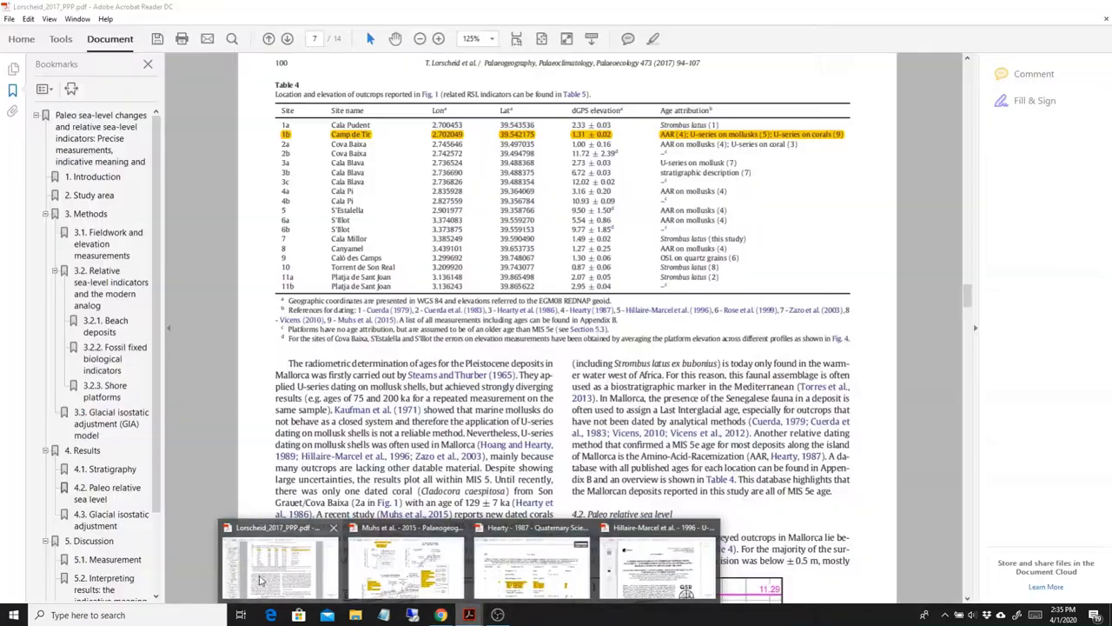
{"action": "left_click", "coordinate": [259, 580]}
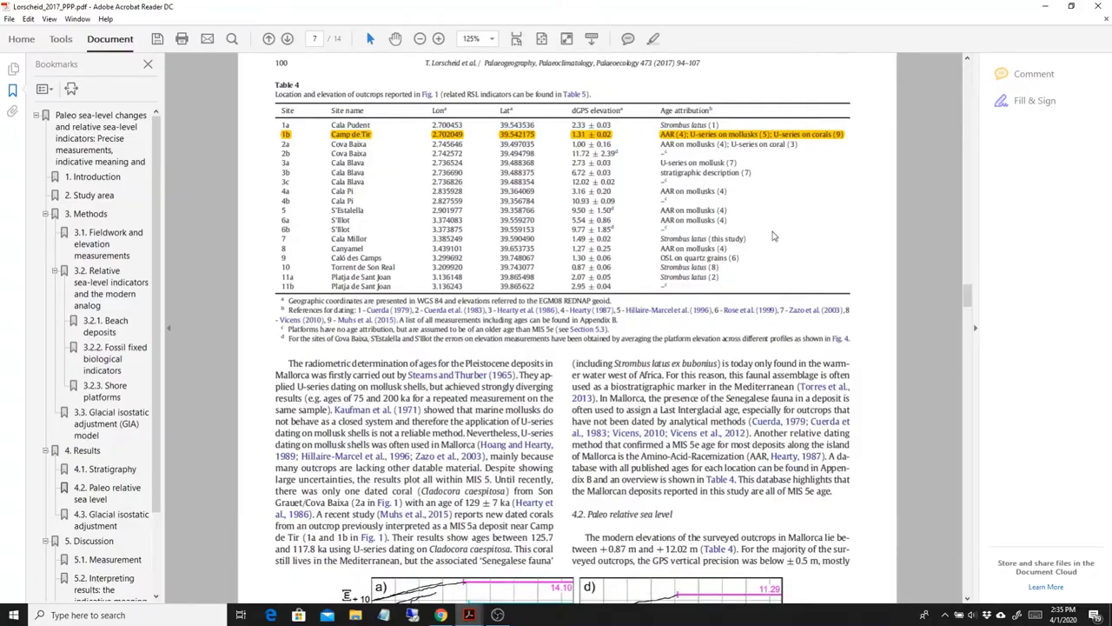
{"action": "left_click_drag", "start_coordinate": [971, 298], "coordinate": [968, 75]}
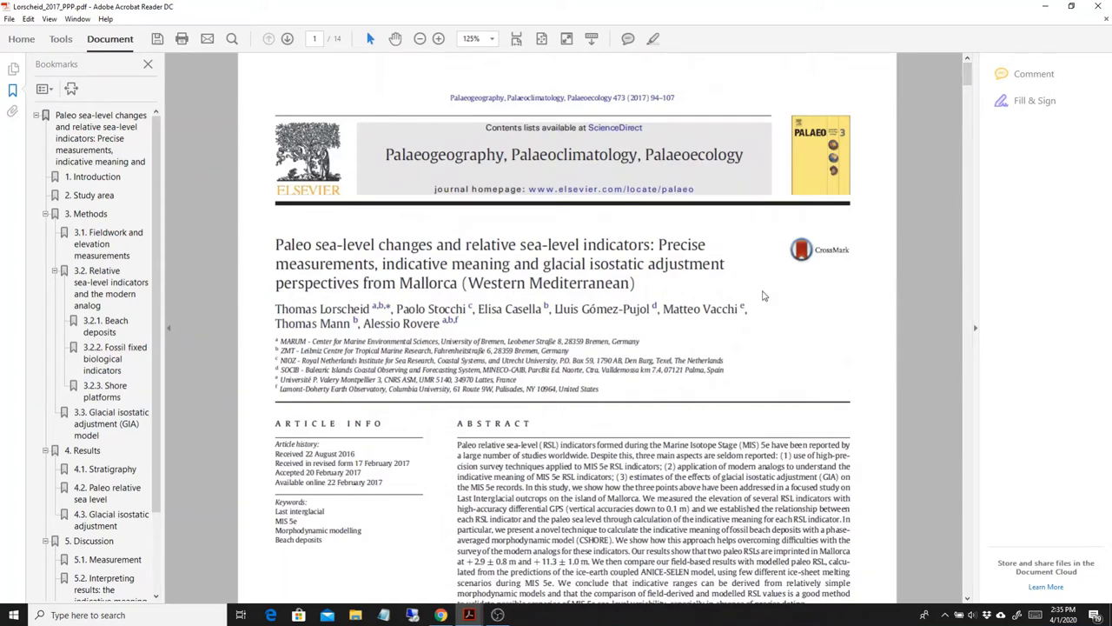
{"action": "left_click", "coordinate": [1047, 6]}
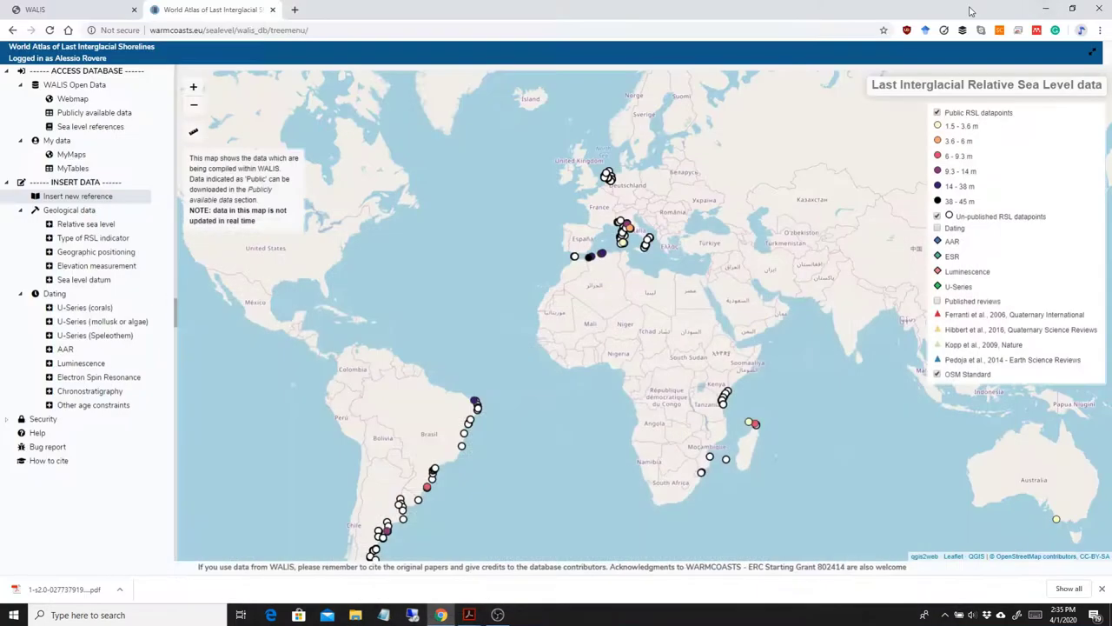
Review the stratigraphy figure and title page of the Muhs et al. 2015 paper in Acrobat Reader, and return to the WALIS map
{"action": "mouse_move", "coordinate": [473, 617]}
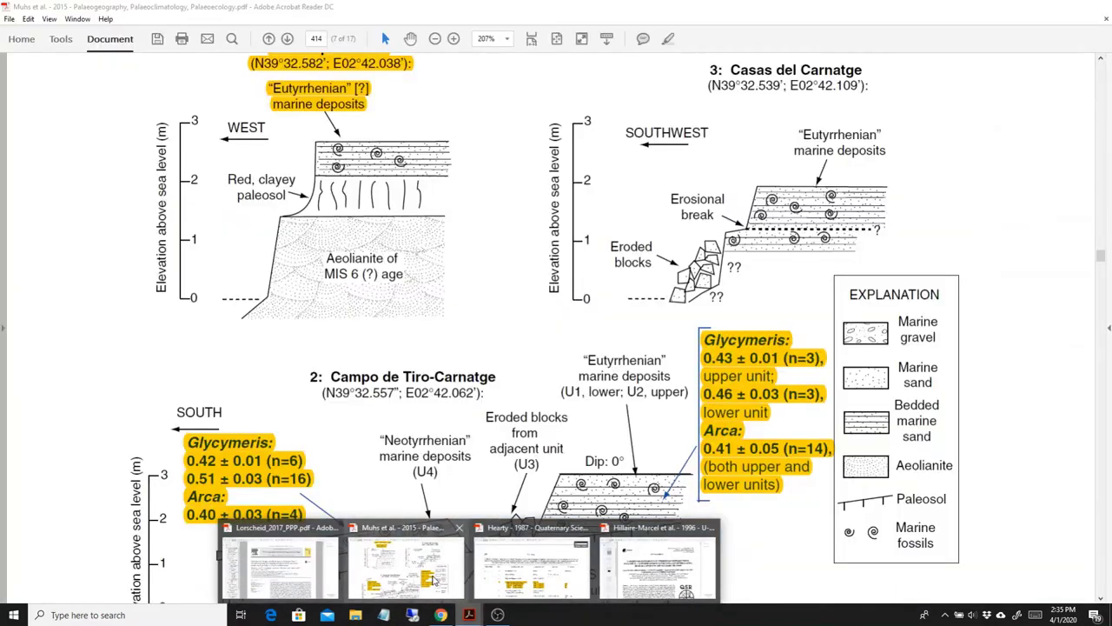
{"action": "left_click", "coordinate": [402, 565]}
{"action": "scroll", "coordinate": [776, 382], "scroll_direction": "down", "scroll_amount": 3}
{"action": "scroll", "coordinate": [782, 352], "scroll_direction": "up", "scroll_amount": 1}
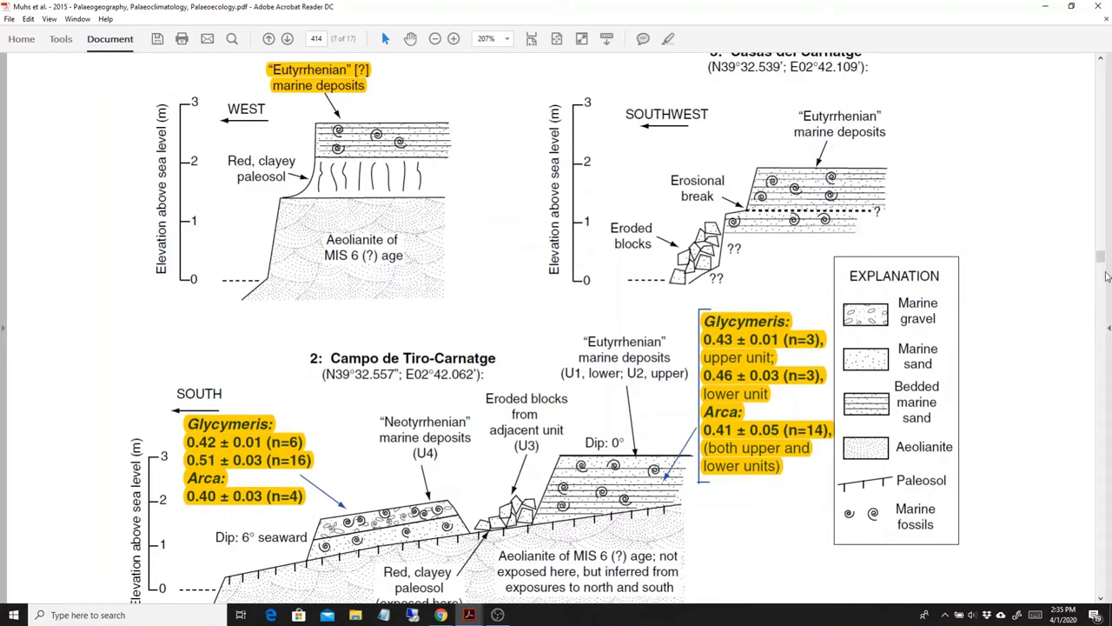
{"action": "left_click_drag", "start_coordinate": [1102, 258], "coordinate": [1103, 67]}
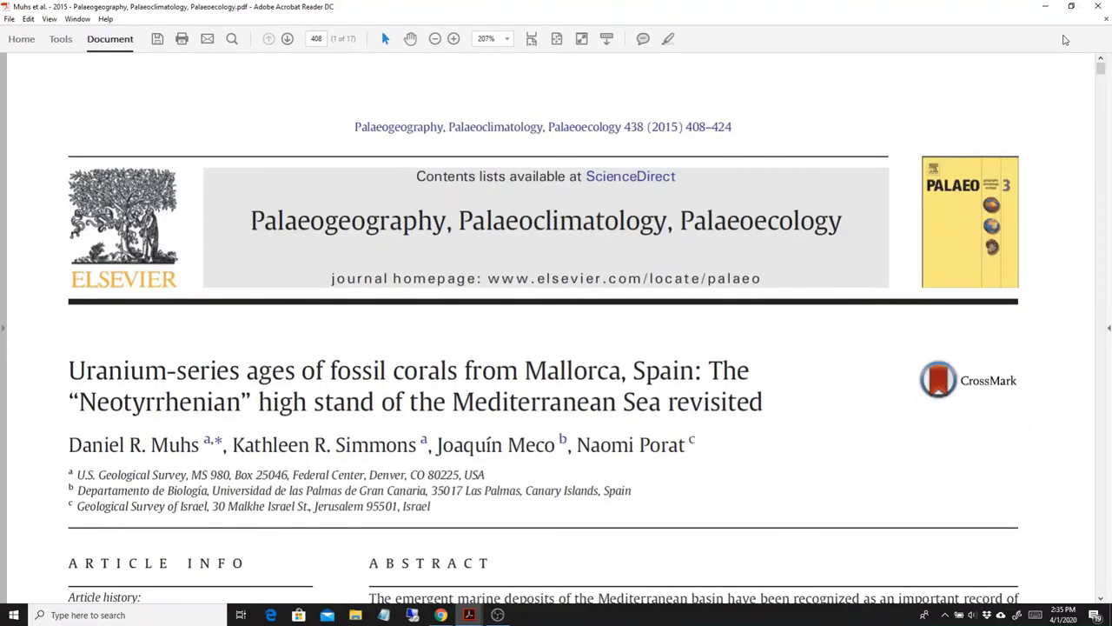
{"action": "left_click", "coordinate": [1049, 7]}
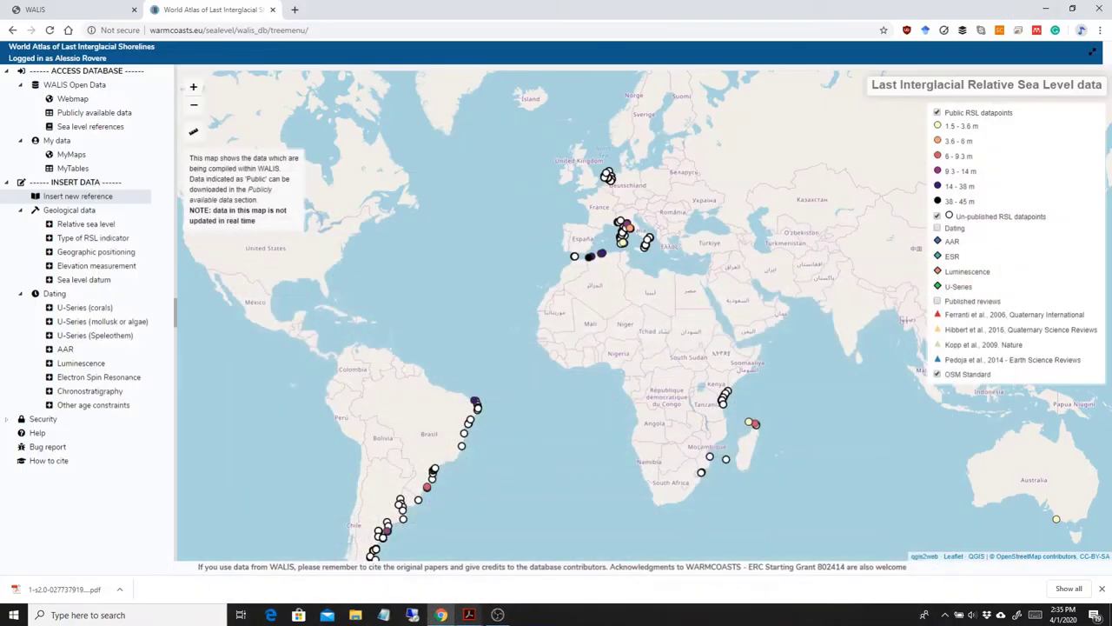
Review the highlighted Campo de Tiro rows in Table 1 of the Hearty 1987 paper, and return to the WALIS map
{"action": "mouse_move", "coordinate": [469, 613]}
{"action": "left_click", "coordinate": [565, 581]}
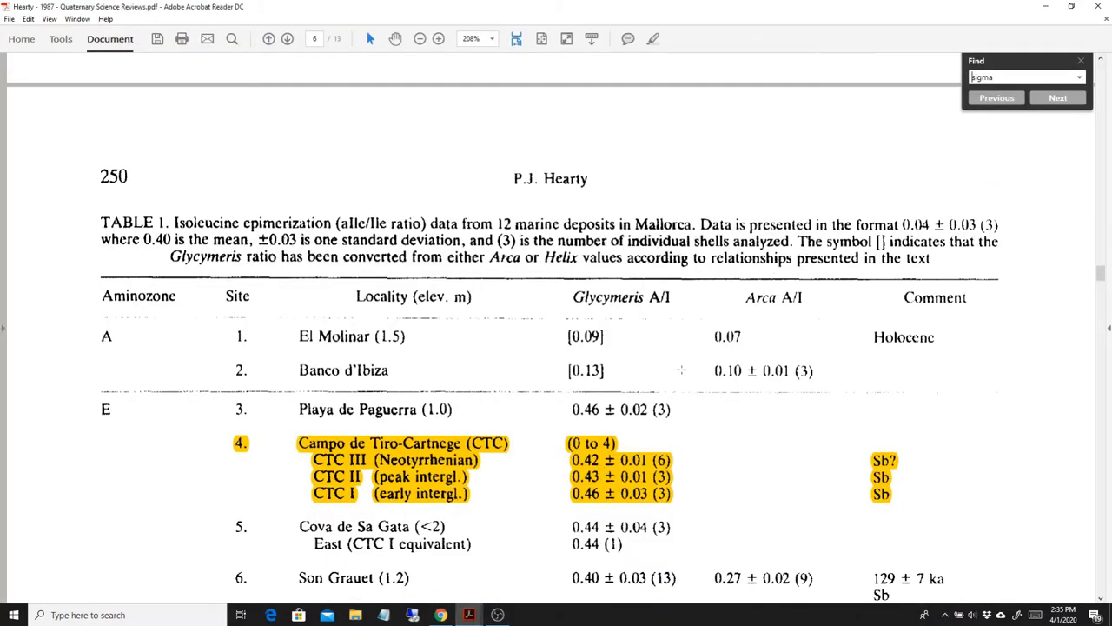
{"action": "scroll", "coordinate": [1102, 276], "scroll_direction": "up", "scroll_amount": 1}
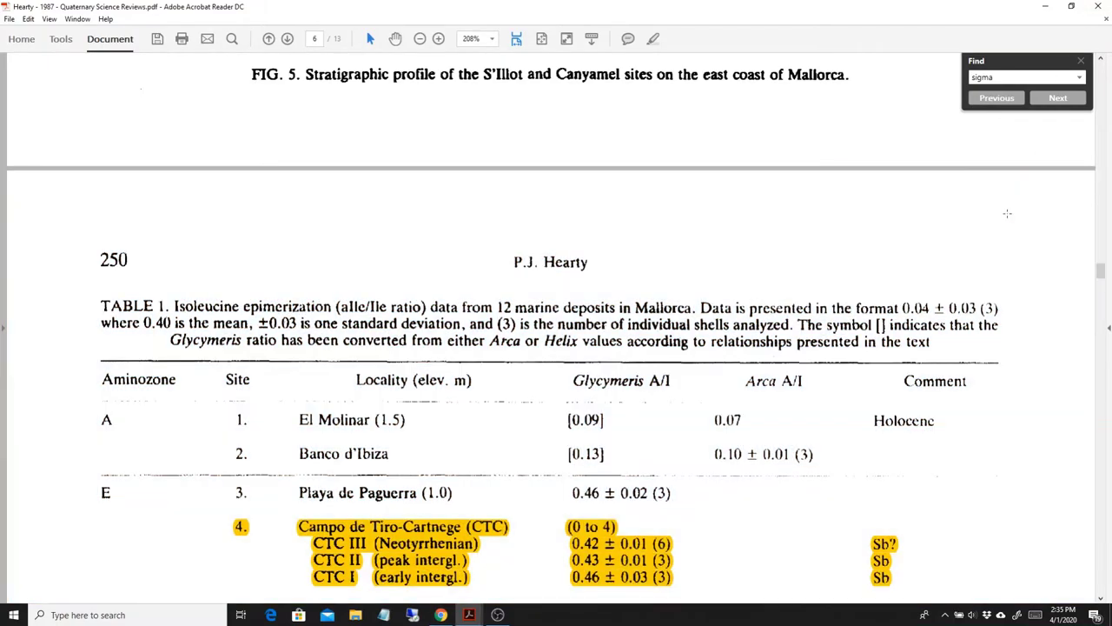
{"action": "scroll", "coordinate": [1090, 8], "scroll_direction": "down", "scroll_amount": 1}
{"action": "left_click", "coordinate": [1046, 6]}
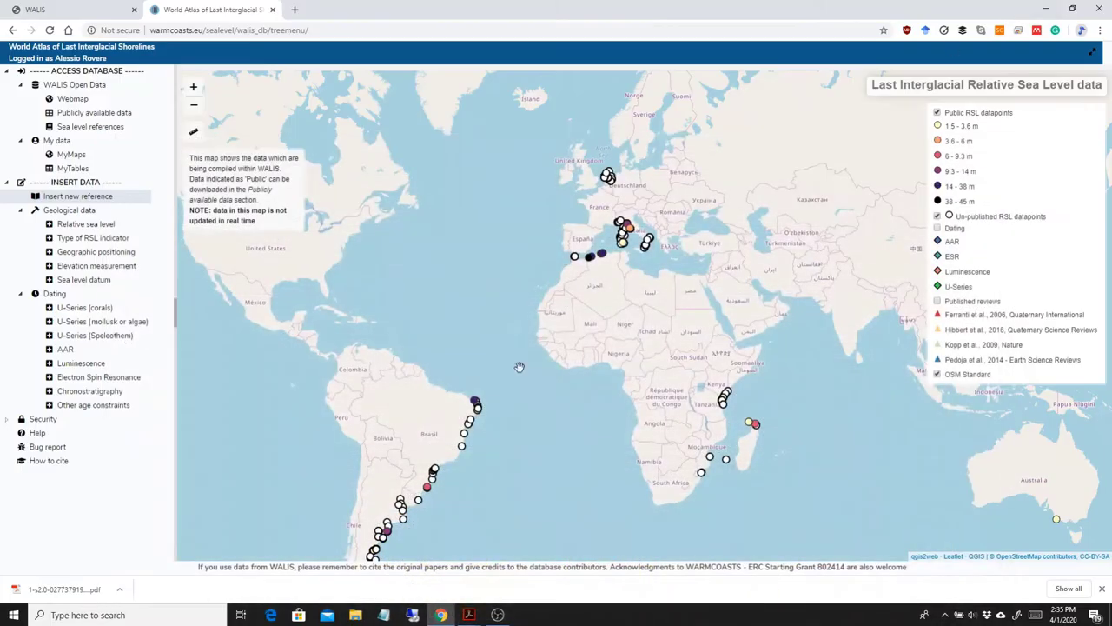
Review the title, abstract and introduction of the Hillaire-Marcel et al. 1996 U-series paper, and return to the WALIS map
{"action": "mouse_move", "coordinate": [498, 614]}
{"action": "left_click", "coordinate": [666, 569]}
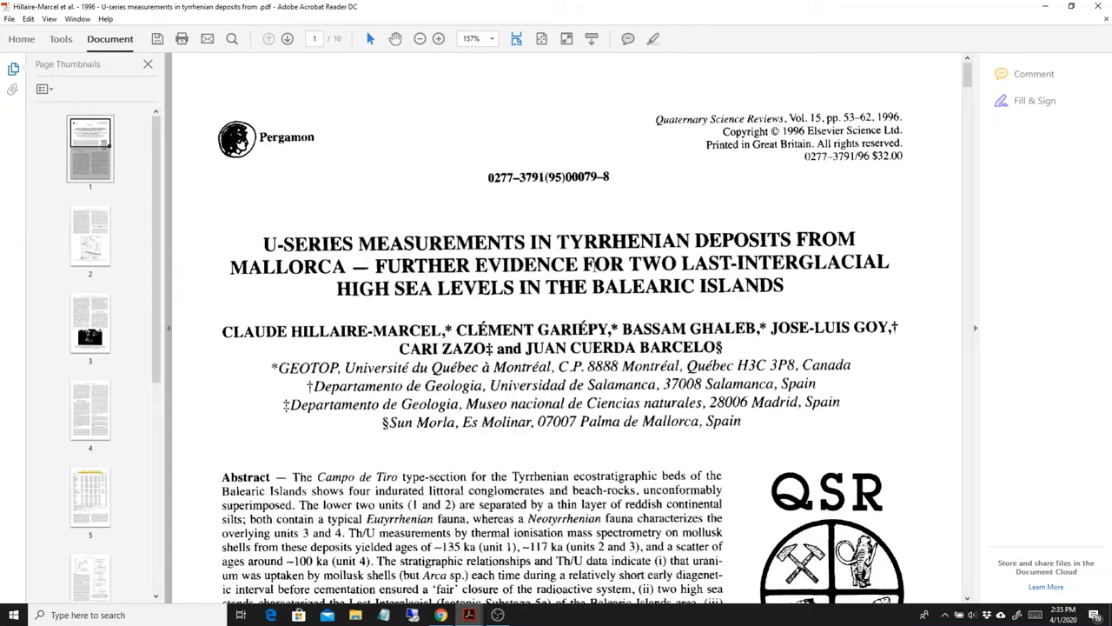
{"action": "scroll", "coordinate": [558, 264], "scroll_direction": "down", "scroll_amount": 5}
{"action": "scroll", "coordinate": [637, 256], "scroll_direction": "up", "scroll_amount": 5}
{"action": "scroll", "coordinate": [637, 256], "scroll_direction": "down", "scroll_amount": 10}
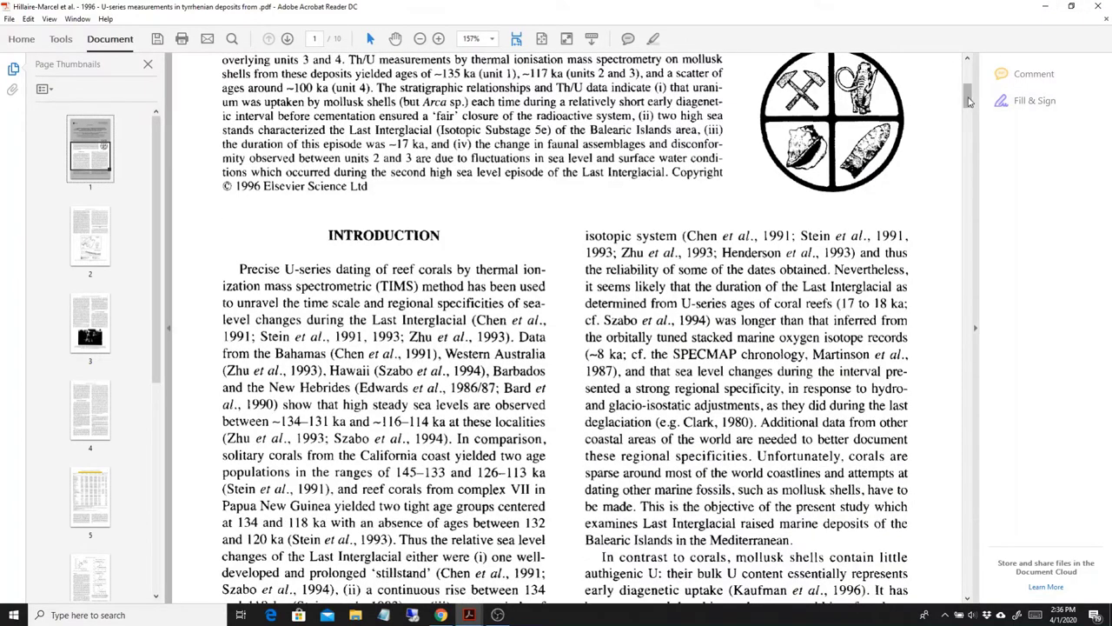
{"action": "scroll", "coordinate": [559, 162], "scroll_direction": "up", "scroll_amount": 10}
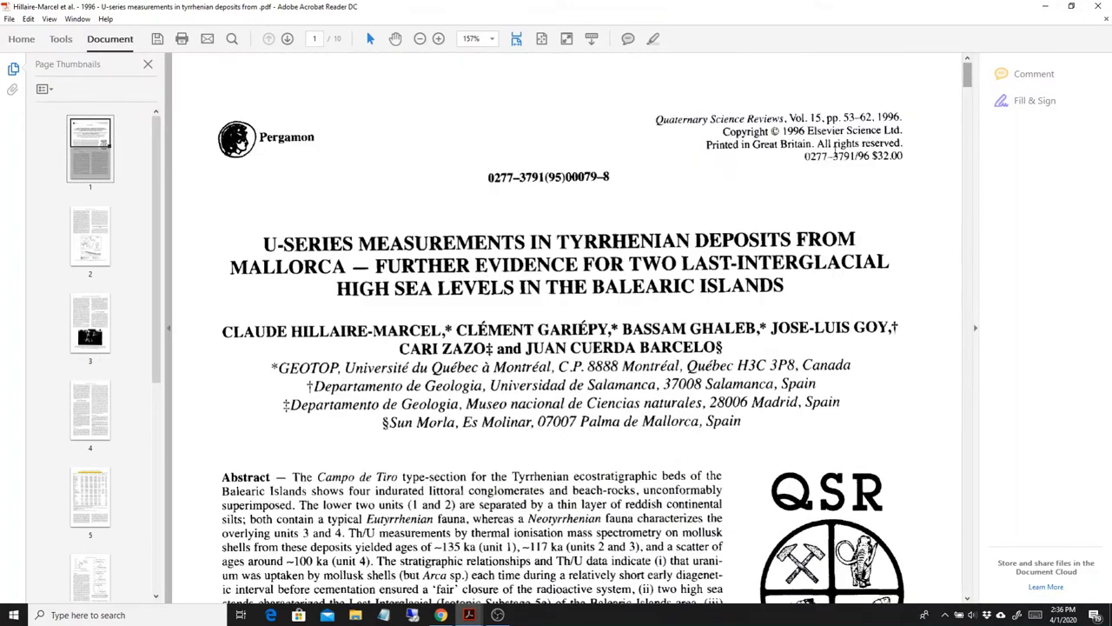
{"action": "left_click", "coordinate": [1042, 8]}
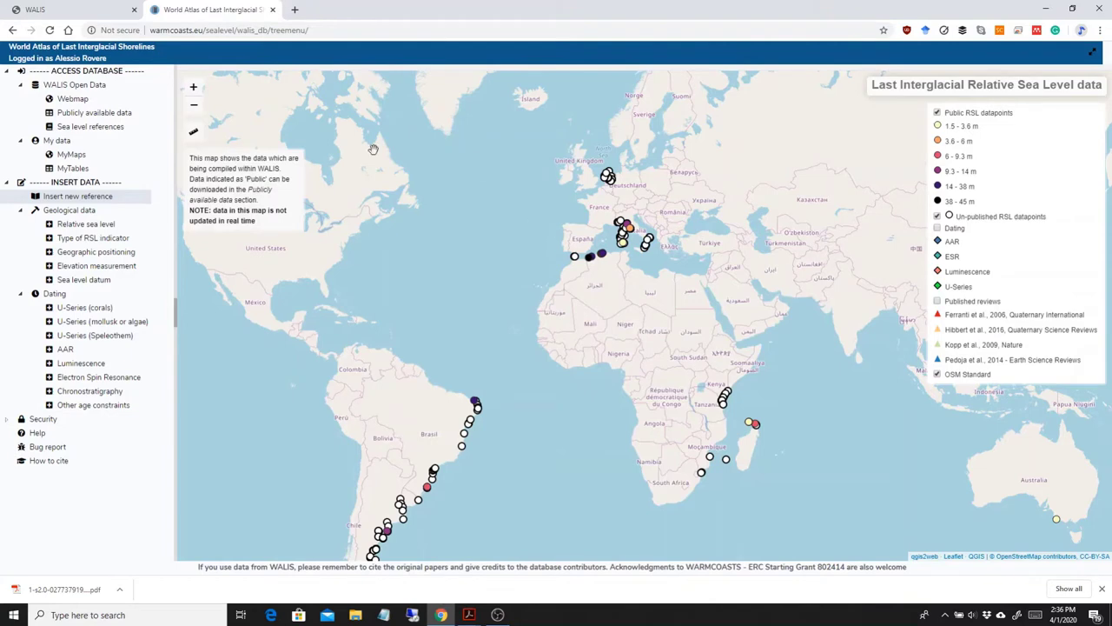
Start a new relative sea level record with the site name "Camp de Tir" and the subsite text "Upper"
{"action": "left_click", "coordinate": [94, 227]}
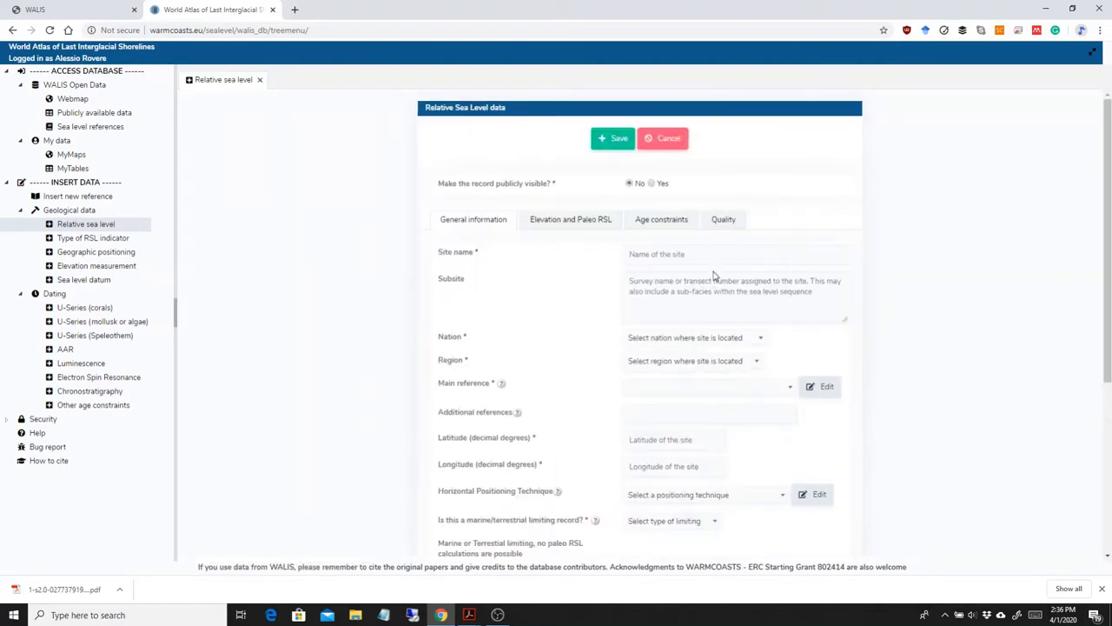
{"action": "left_click", "coordinate": [677, 255]}
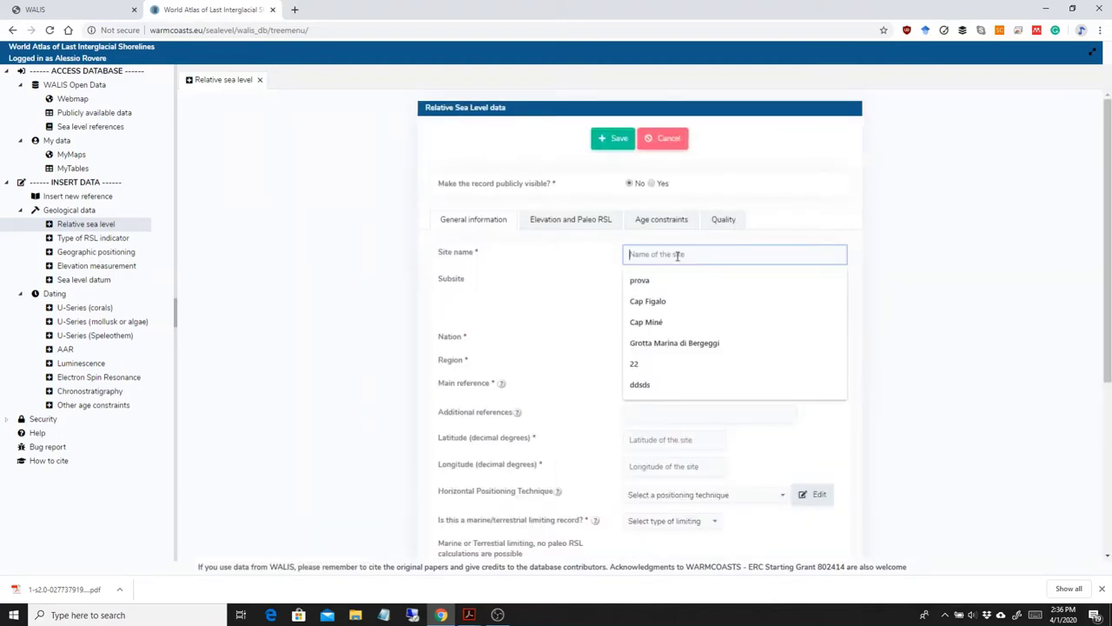
{"action": "type", "text": "Camp de t"}
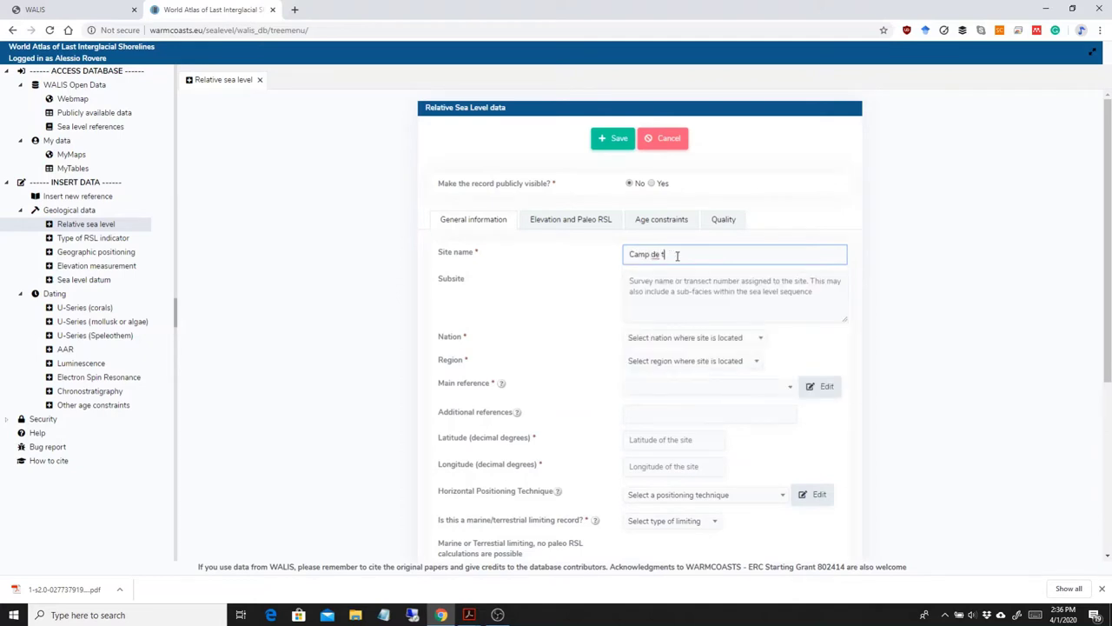
{"action": "key", "text": "BackSpace"}
{"action": "type", "text": "Tir"}
{"action": "key", "text": "Tab"}
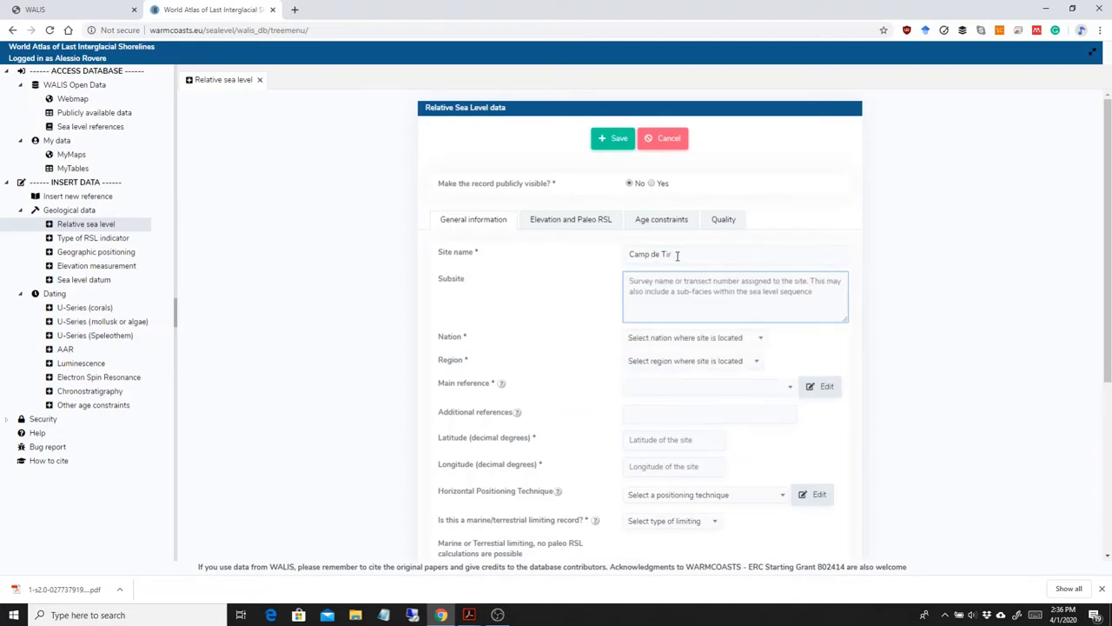
{"action": "type", "text": "Upper"}
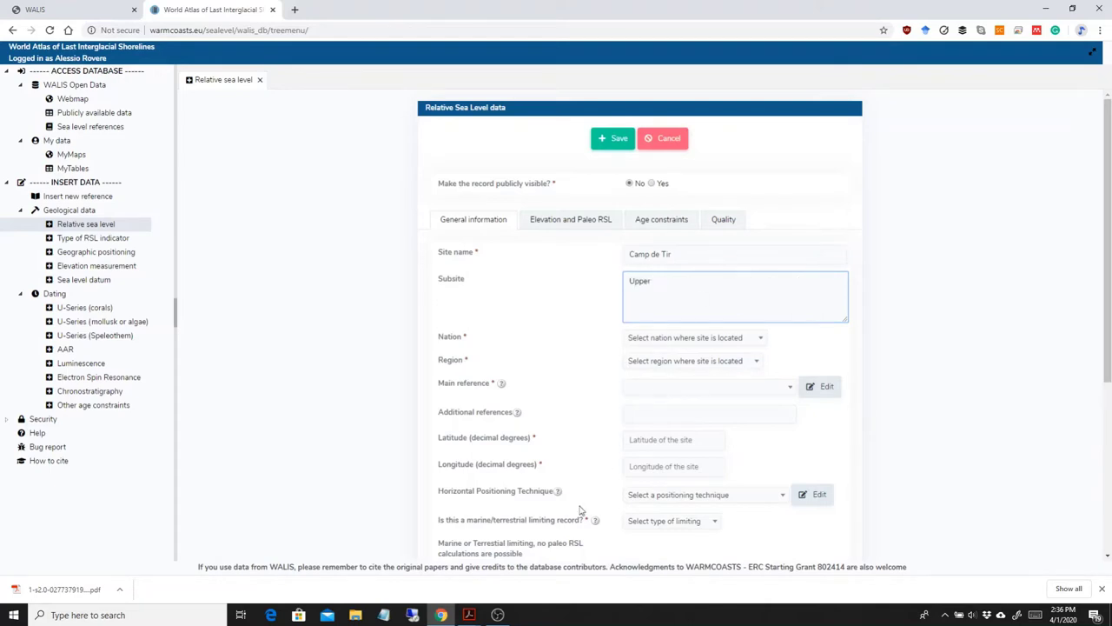
Check the "Eutyrrhenian" marine deposits label for Campo de Tiro-Carnatge in Fig. 6 of the Muhs et al. 2015 paper, and return to the form
{"action": "left_click", "coordinate": [469, 614]}
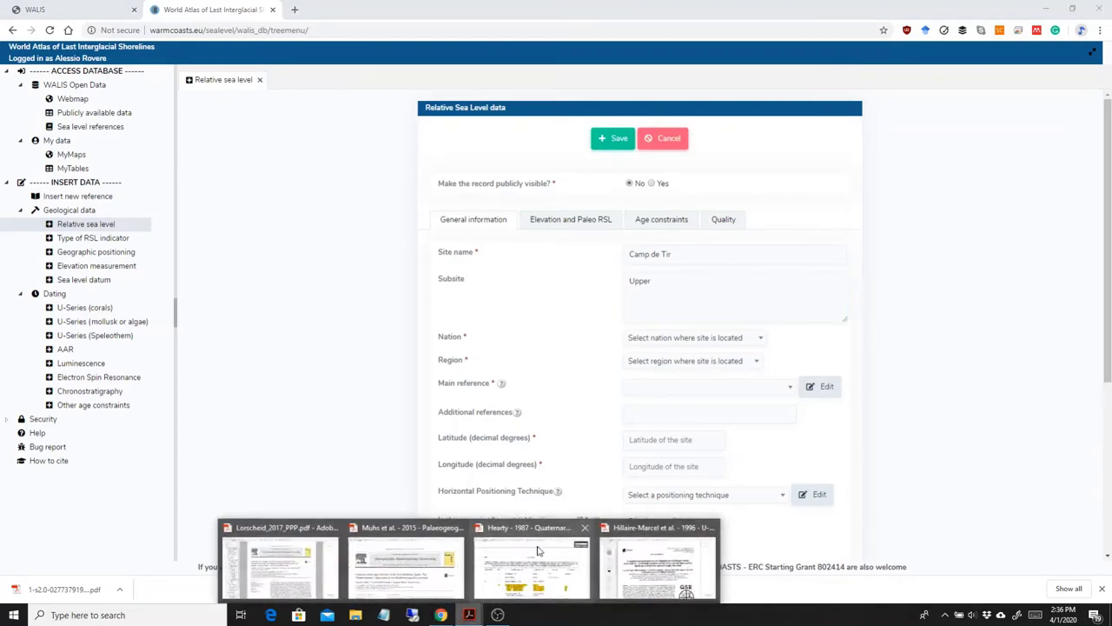
{"action": "left_click", "coordinate": [402, 573]}
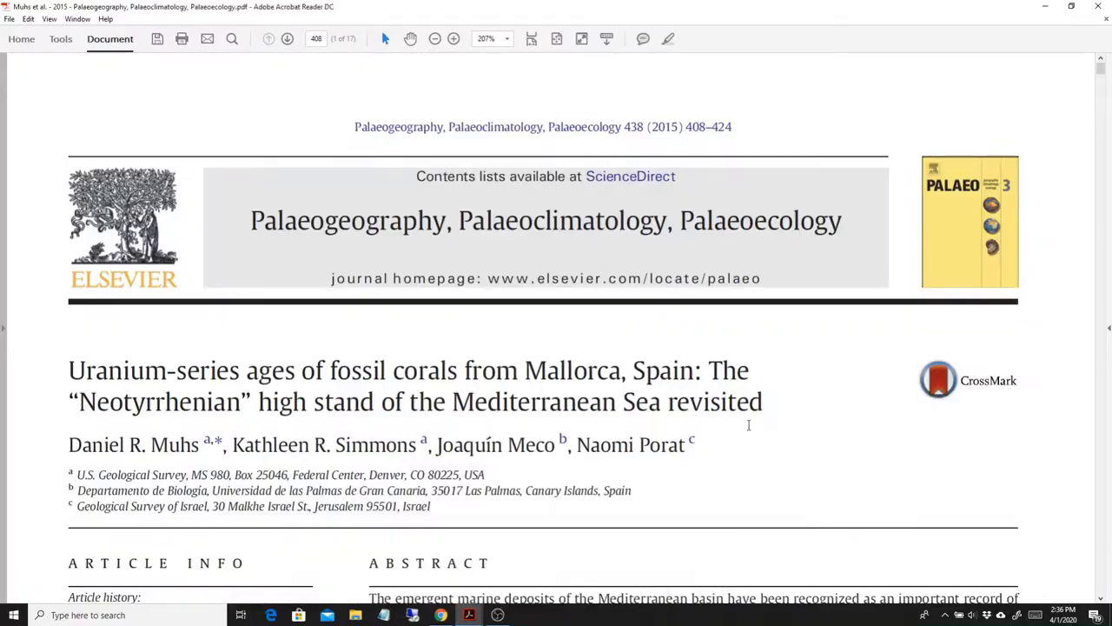
{"action": "scroll", "coordinate": [556, 347], "scroll_direction": "down", "scroll_amount": 3}
{"action": "left_click_drag", "start_coordinate": [1097, 74], "coordinate": [1104, 266]}
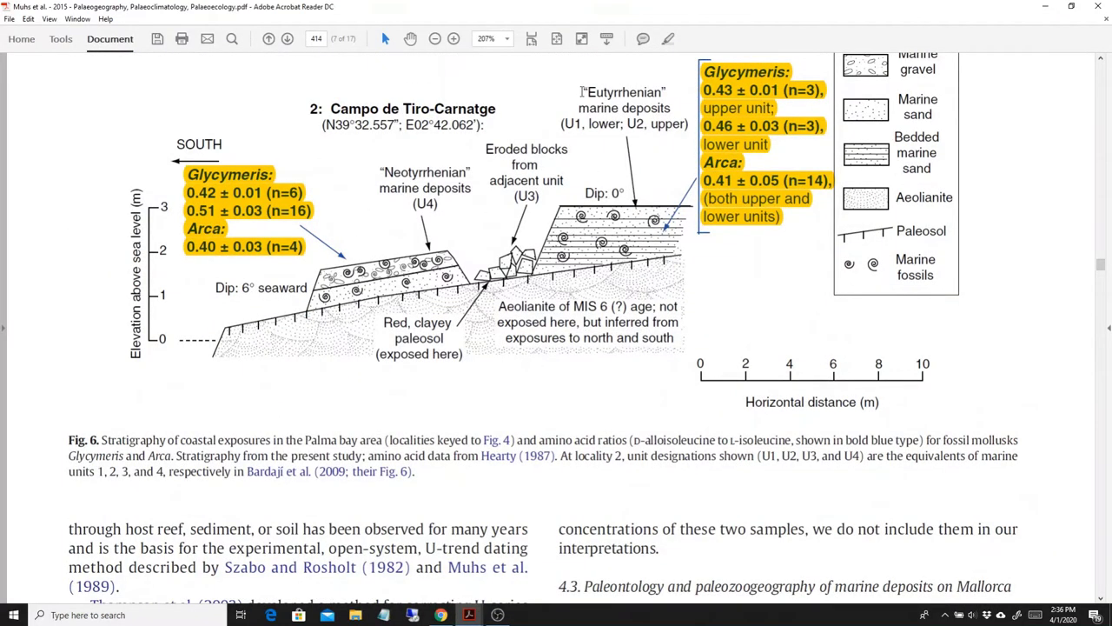
{"action": "left_click_drag", "start_coordinate": [581, 90], "coordinate": [685, 119]}
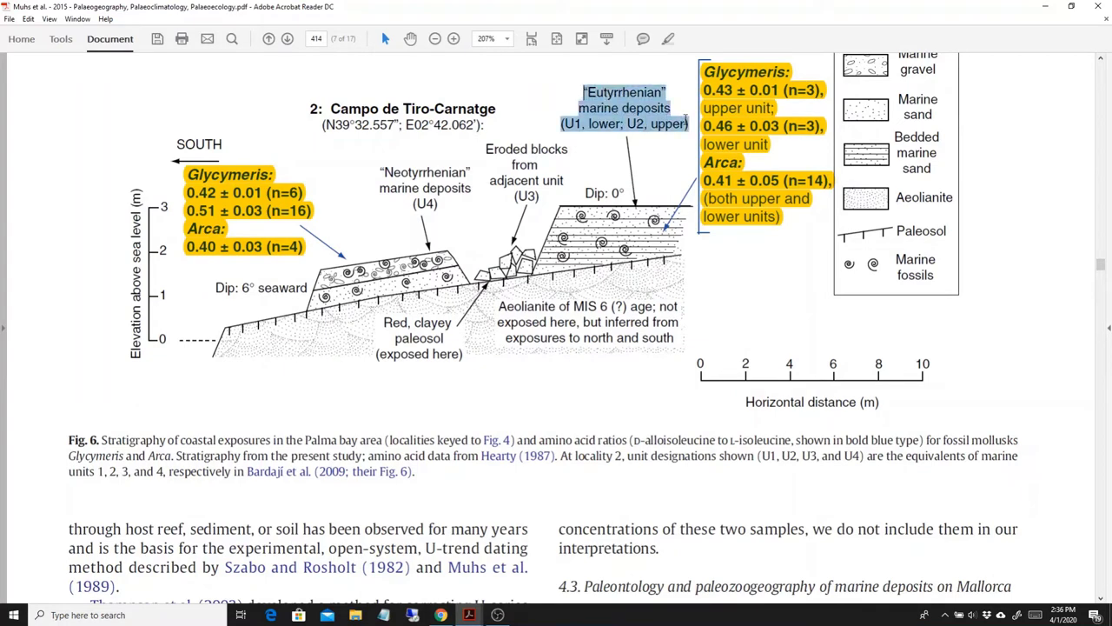
{"action": "left_click", "coordinate": [1046, 6]}
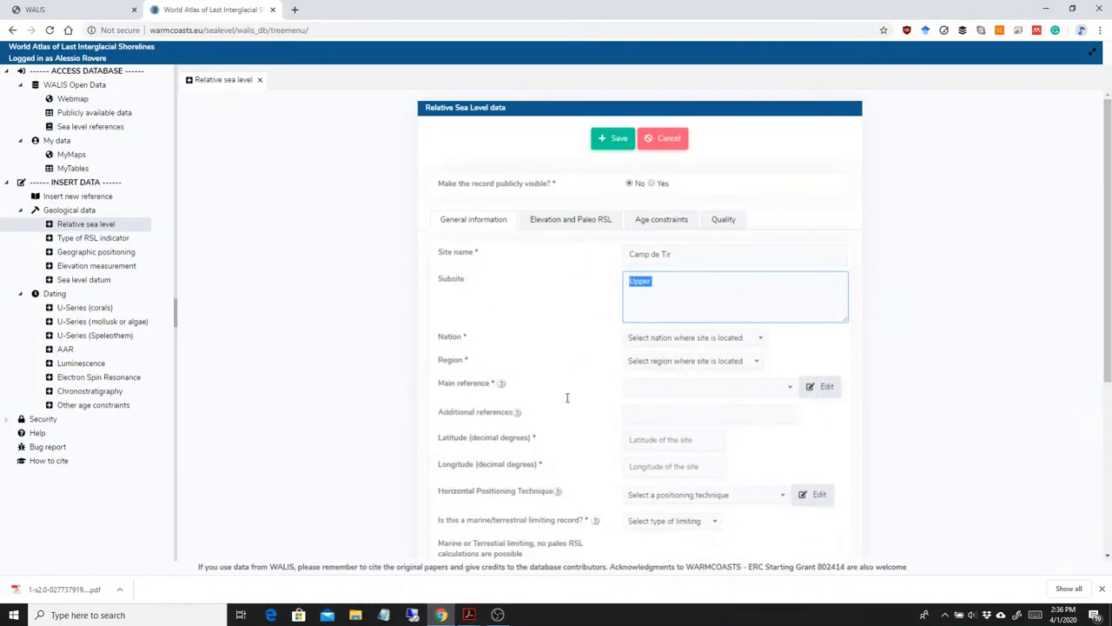
Complete the subsite description as "Upper beach deposit"
{"action": "left_click", "coordinate": [672, 281]}
{"action": "type", "text": "beach deposit"}
{"action": "left_click", "coordinate": [522, 333]}
Set the site's nation to Spain and its region to Islas Baleares
{"action": "left_click", "coordinate": [658, 340]}
{"action": "type", "text": "spain"}
{"action": "key", "text": "Return"}
{"action": "left_click", "coordinate": [664, 364]}
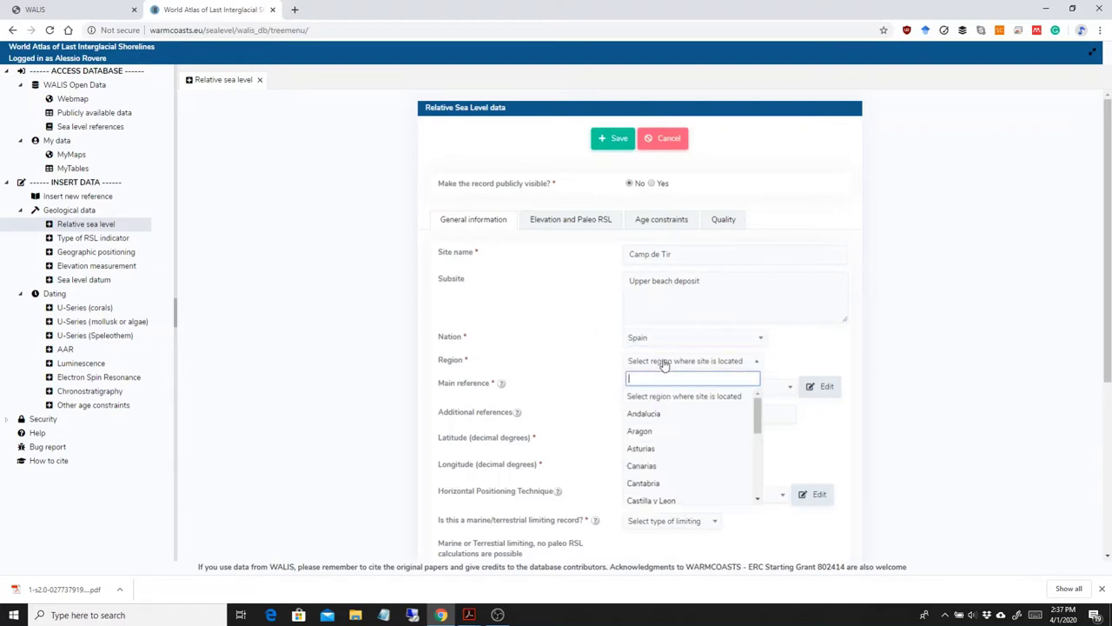
{"action": "type", "text": "Bal"}
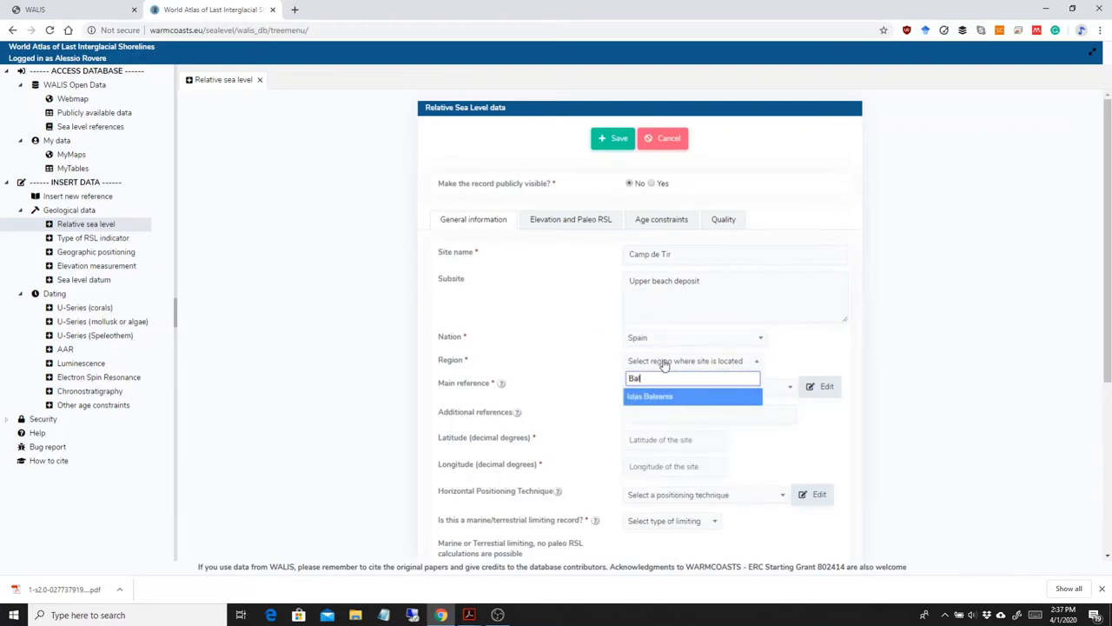
{"action": "key", "text": "Return"}
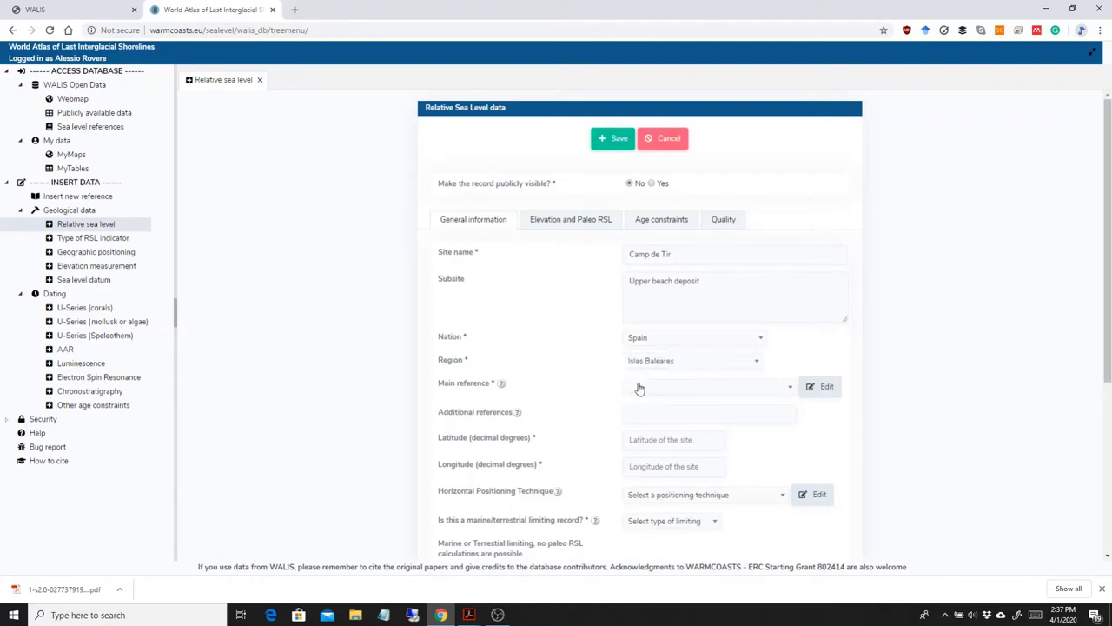
Set the main reference to Lorscheid et al., 2017 - Palaeogeography, Palaeoclimatology, Palaeoecology
{"action": "left_click", "coordinate": [640, 387]}
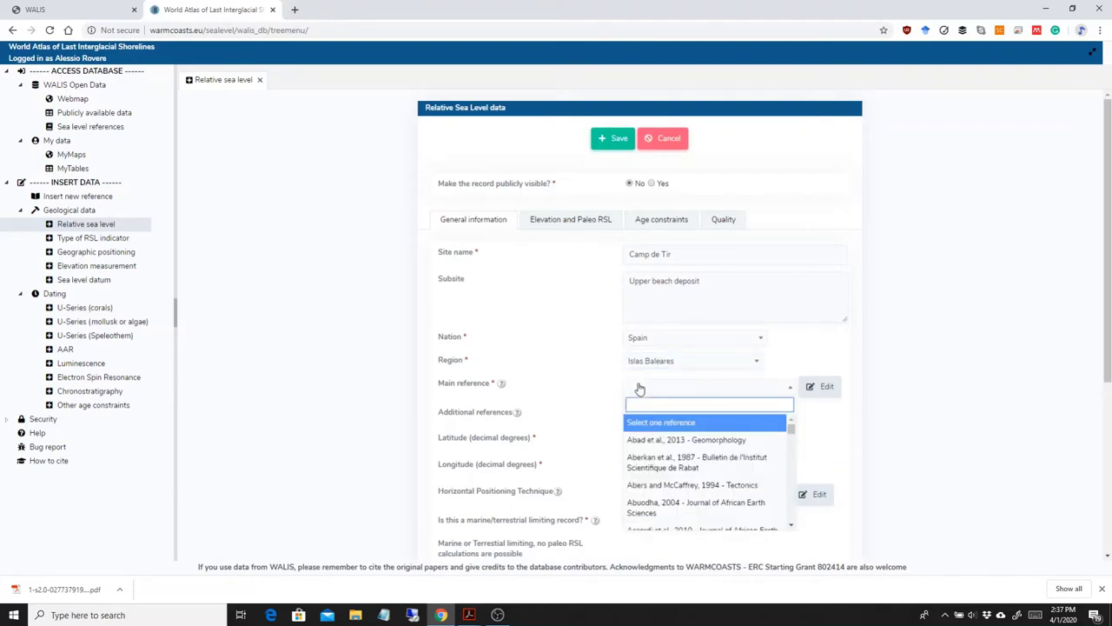
{"action": "type", "text": "Lor"}
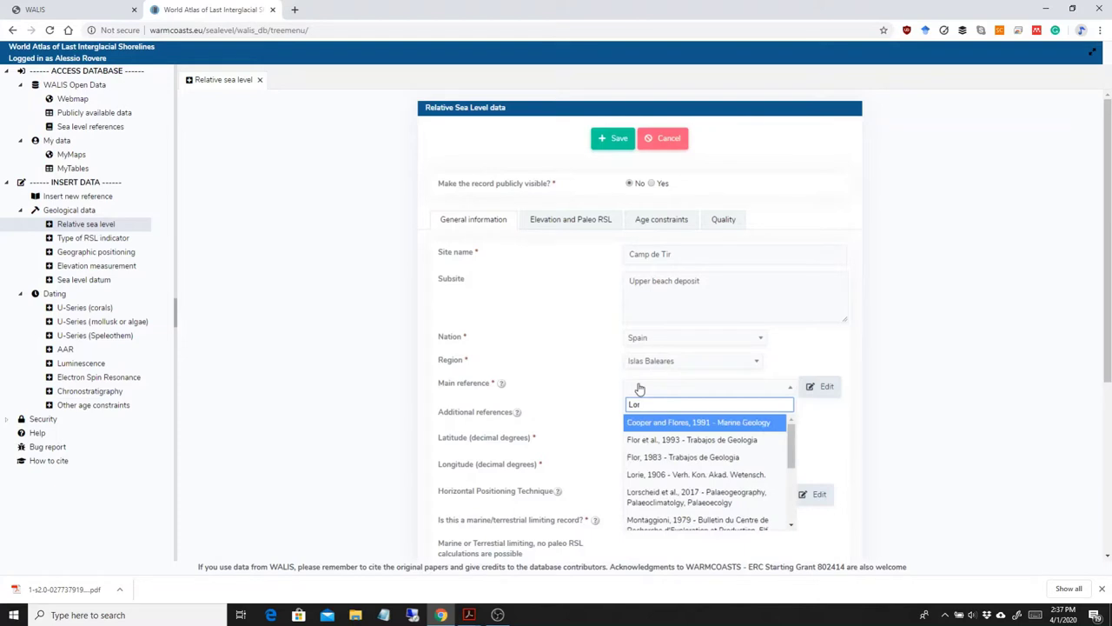
{"action": "type", "text": "s"}
{"action": "key", "text": "Return"}
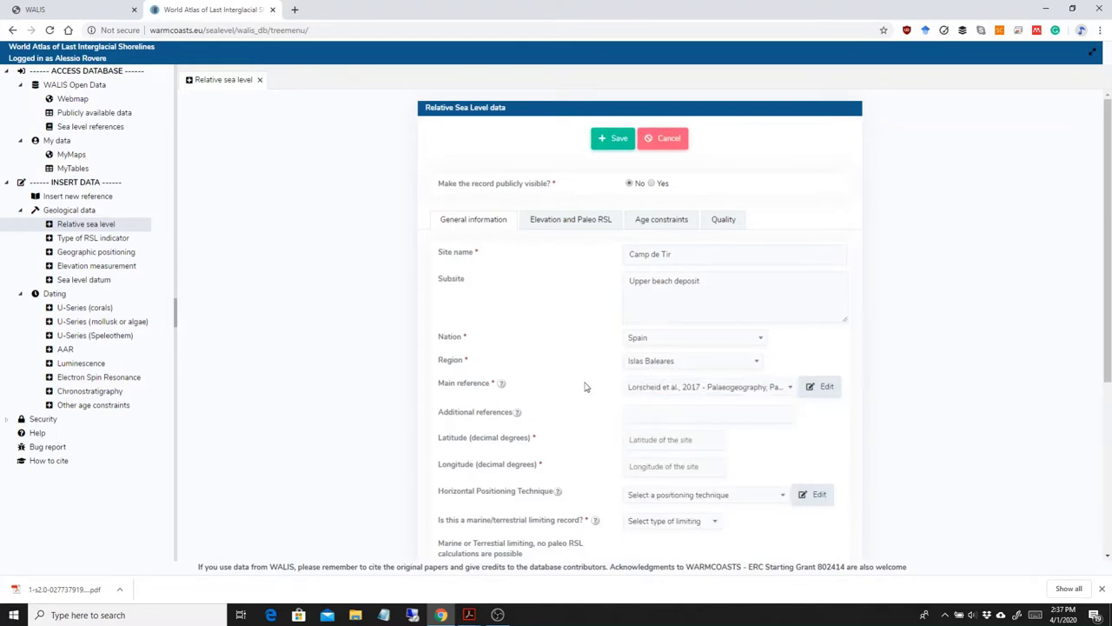
{"action": "key", "text": "Tab"}
Add Hearty, 1987b - Quaternary Science Reviews as an additional reference
{"action": "scroll", "coordinate": [585, 409], "scroll_direction": "down", "scroll_amount": 1}
{"action": "left_click", "coordinate": [641, 300]}
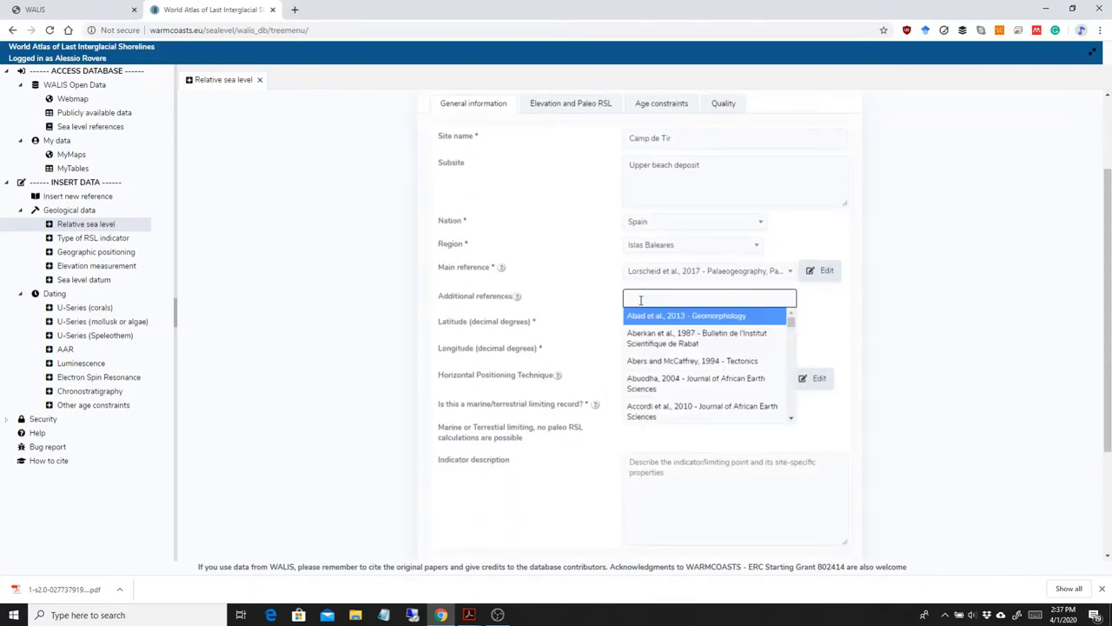
{"action": "type", "text": "Hearty"}
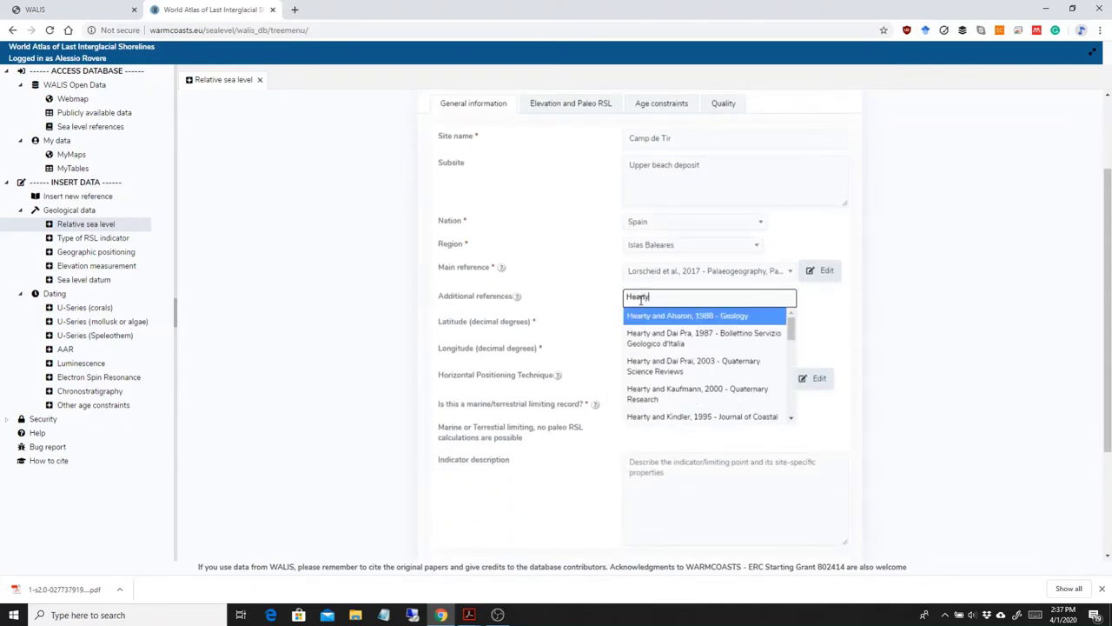
{"action": "key", "text": "Down"}
{"action": "key", "text": "Down"}
{"action": "key", "text": "Down"}
{"action": "key", "text": "Down"}
{"action": "key", "text": "Down"}
{"action": "key", "text": "Down"}
{"action": "key", "text": "Down"}
{"action": "key", "text": "Down"}
{"action": "key", "text": "Down"}
{"action": "key", "text": "Down"}
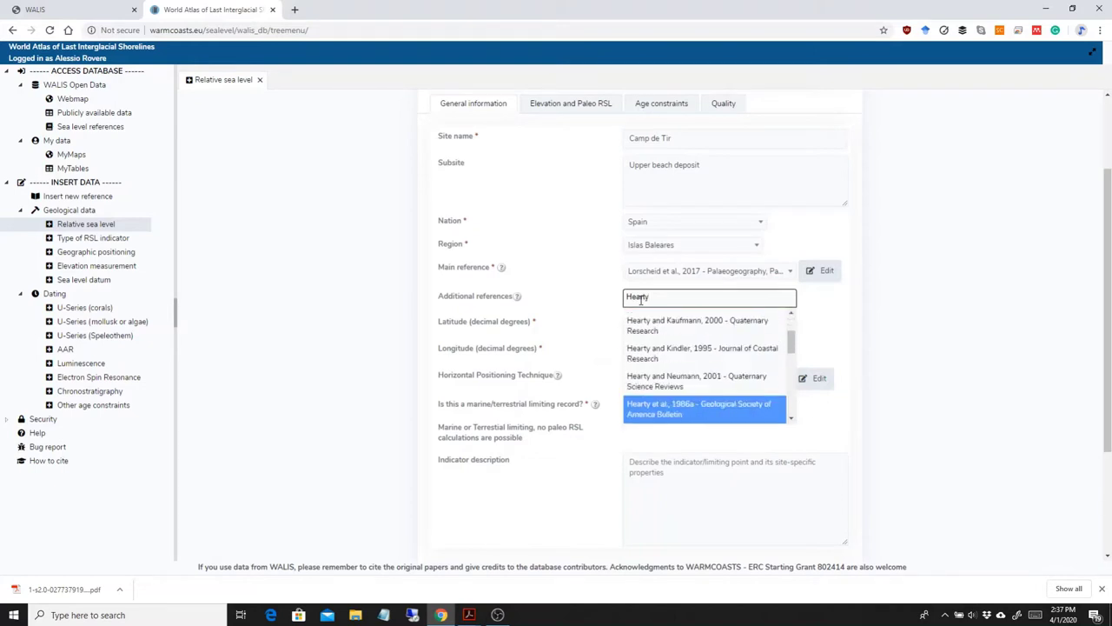
{"action": "key", "text": "Down"}
{"action": "key", "text": "Down"}
{"action": "key", "text": "Up"}
{"action": "key", "text": "Down"}
{"action": "key", "text": "Return"}
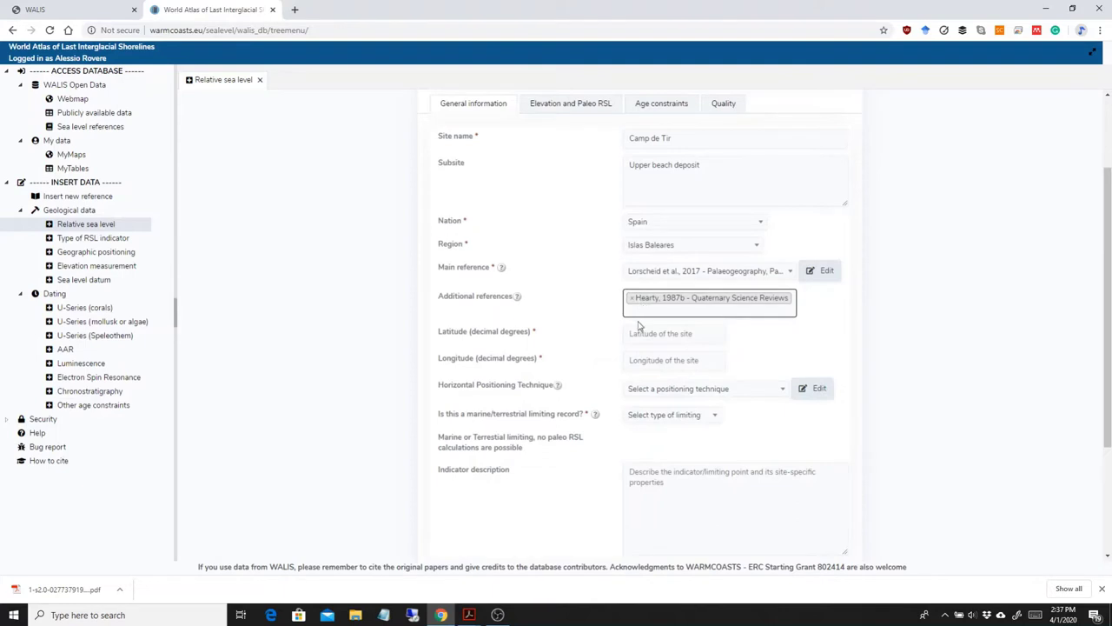
Add Muhs et al., 2015 - Palaeogeography, Palaeoclimatology, Palaeoecology as an additional reference
{"action": "left_click", "coordinate": [642, 306]}
{"action": "type", "text": "Mulle"}
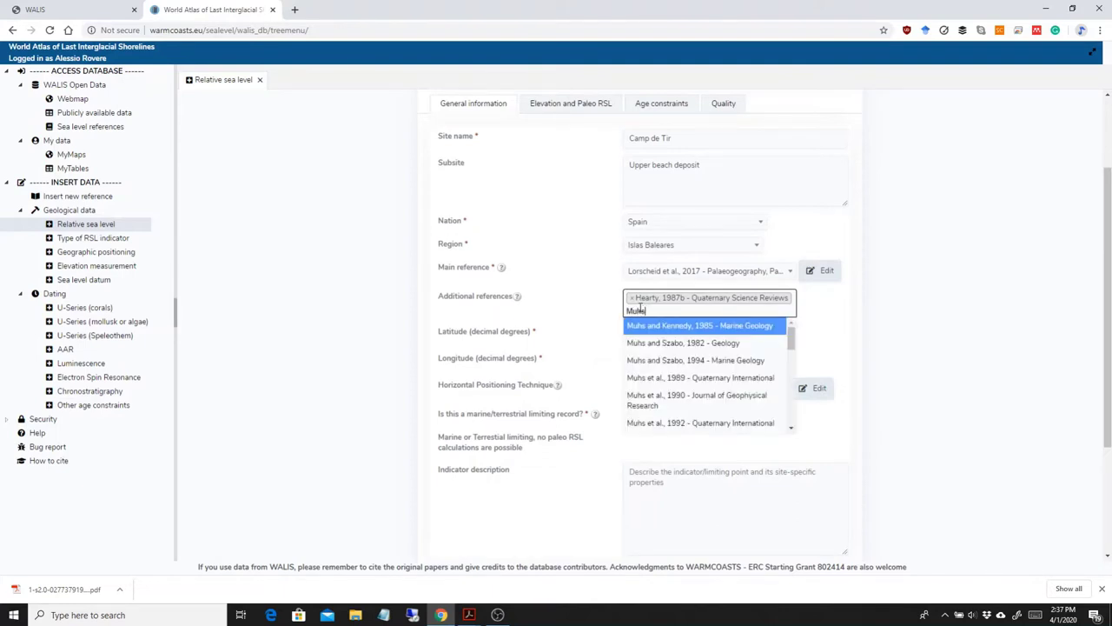
{"action": "key", "text": "Down"}
{"action": "key", "text": "Down"}
{"action": "key", "text": "Down"}
{"action": "key", "text": "Down"}
{"action": "key", "text": "Down"}
{"action": "key", "text": "Down"}
{"action": "key", "text": "Down"}
{"action": "key", "text": "Down"}
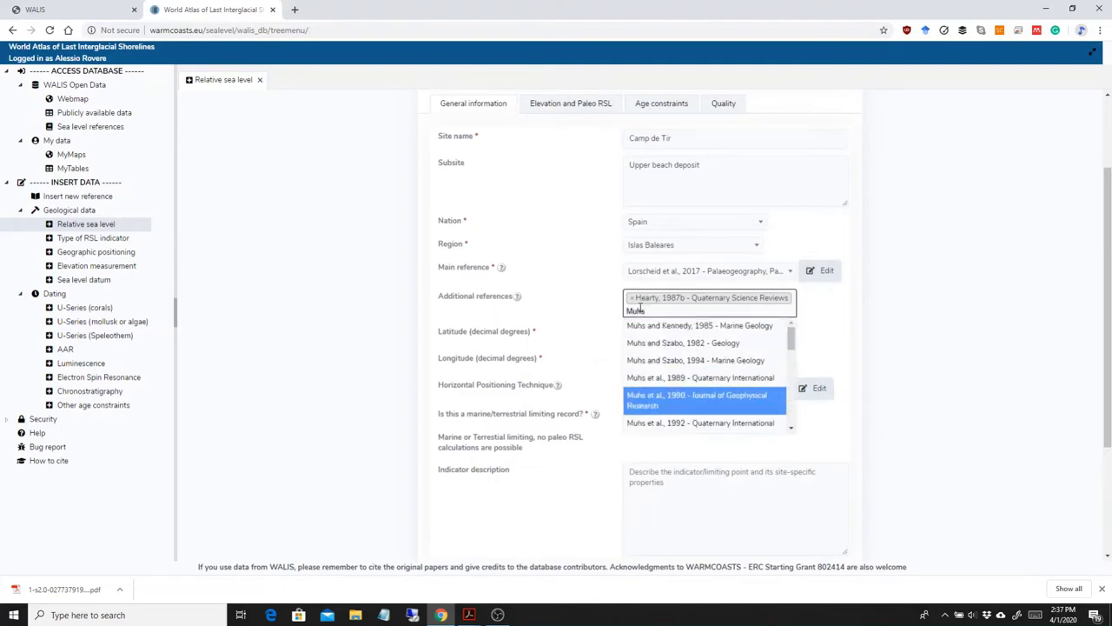
{"action": "key", "text": "Down"}
{"action": "key", "text": "Down"}
{"action": "key", "text": "Down"}
{"action": "key", "text": "Down"}
{"action": "key", "text": "Down"}
{"action": "key", "text": "Down"}
{"action": "key", "text": "Down"}
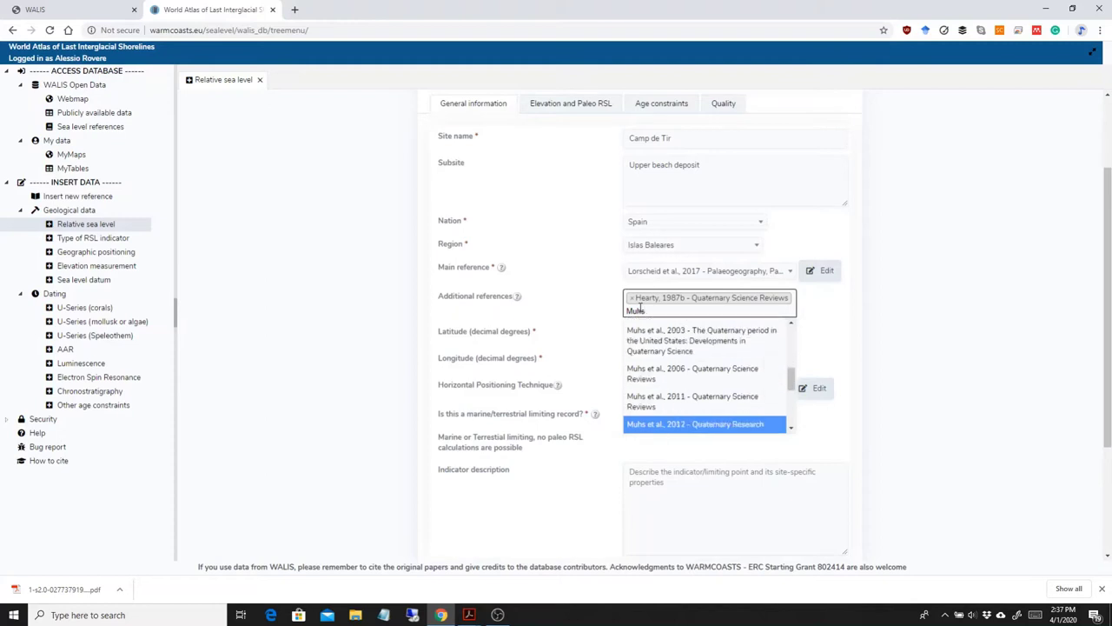
{"action": "key", "text": "Up"}
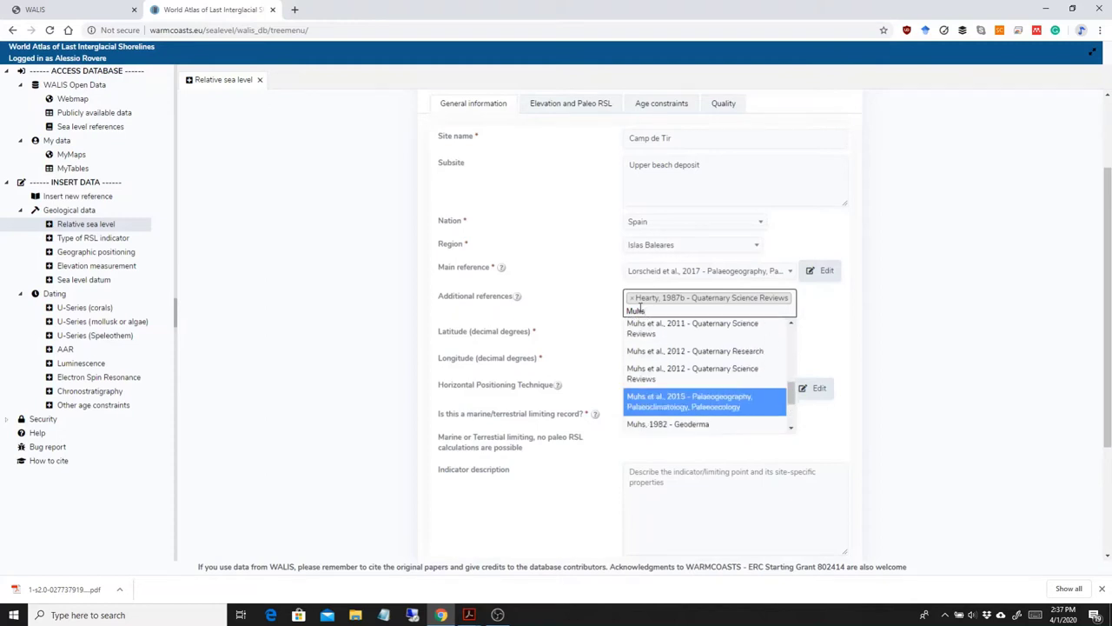
{"action": "key", "text": "Return"}
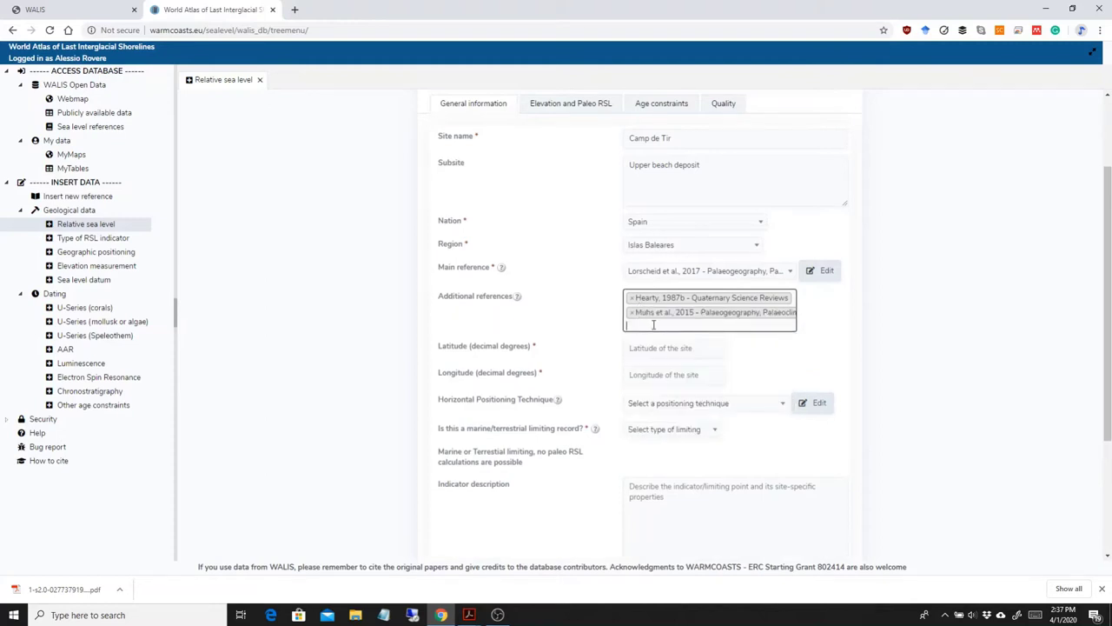
Add Hillaire-Marcel et al., 1996 - Quaternary Science Reviews as an additional reference
{"action": "left_click", "coordinate": [654, 325]}
{"action": "type", "text": "Hilla"}
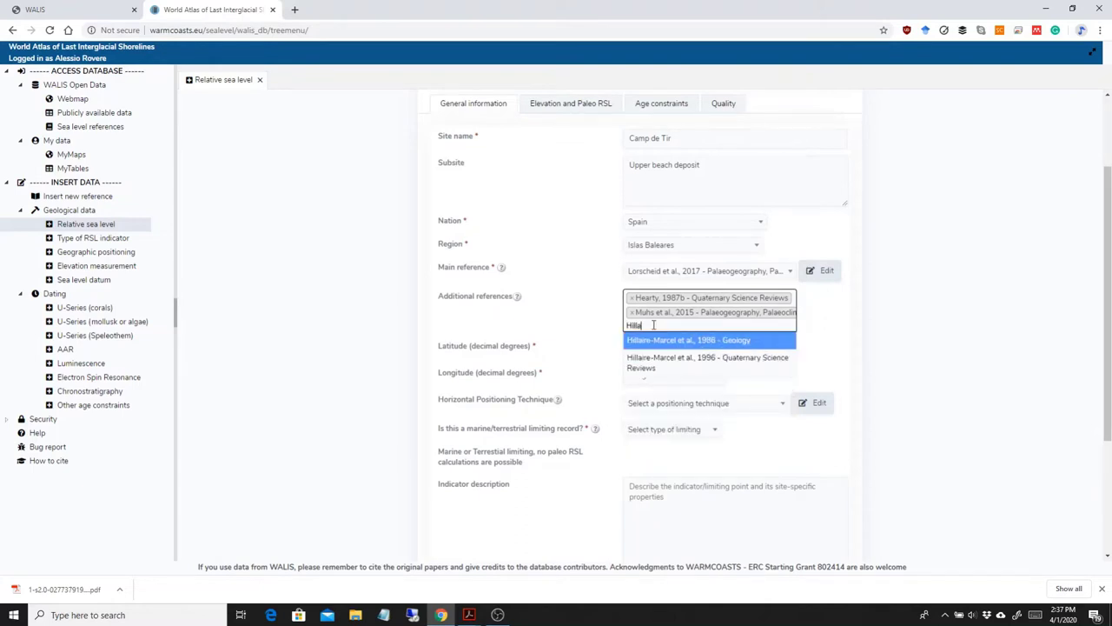
{"action": "key", "text": "Down"}
{"action": "key", "text": "Return"}
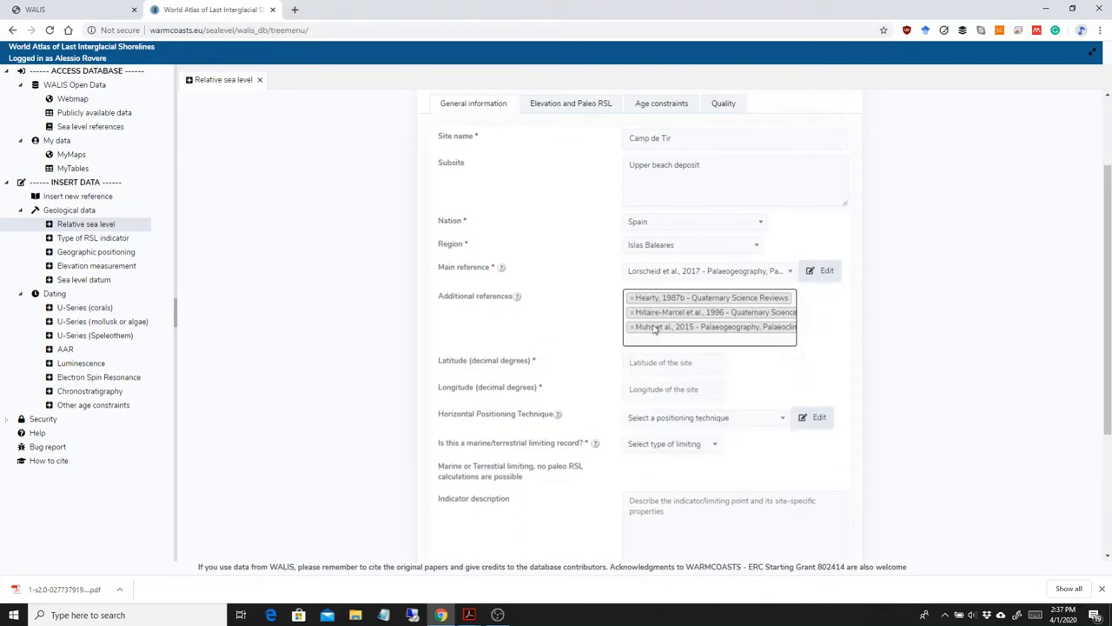
Add Butzer and Cuerda, 1962 - The Journal of Geology as an additional reference
{"action": "left_click", "coordinate": [651, 339]}
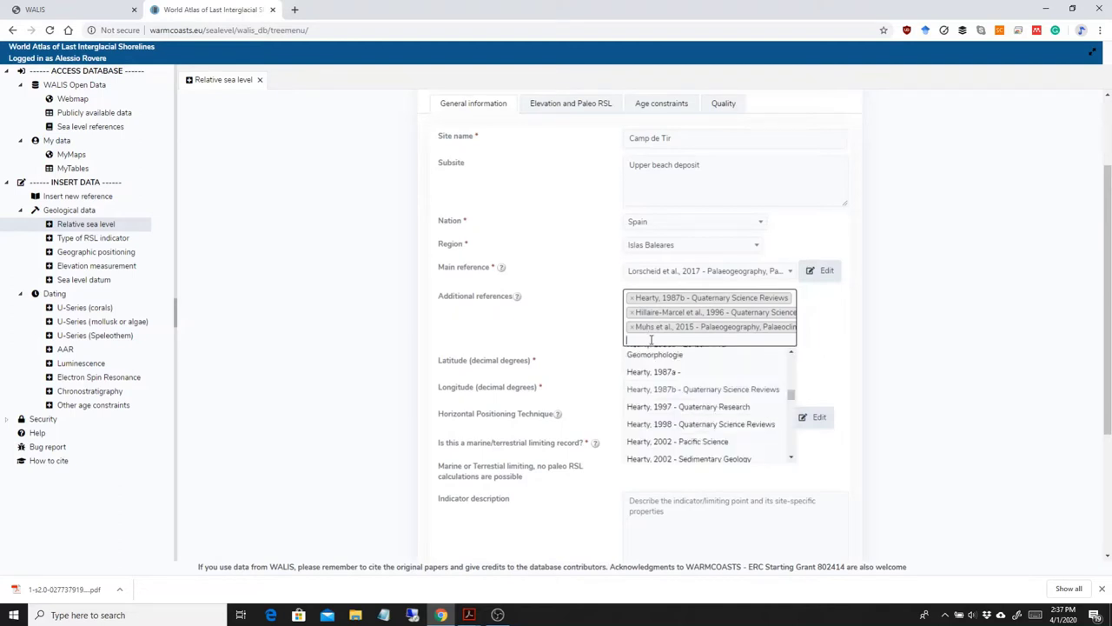
{"action": "type", "text": "Butze"}
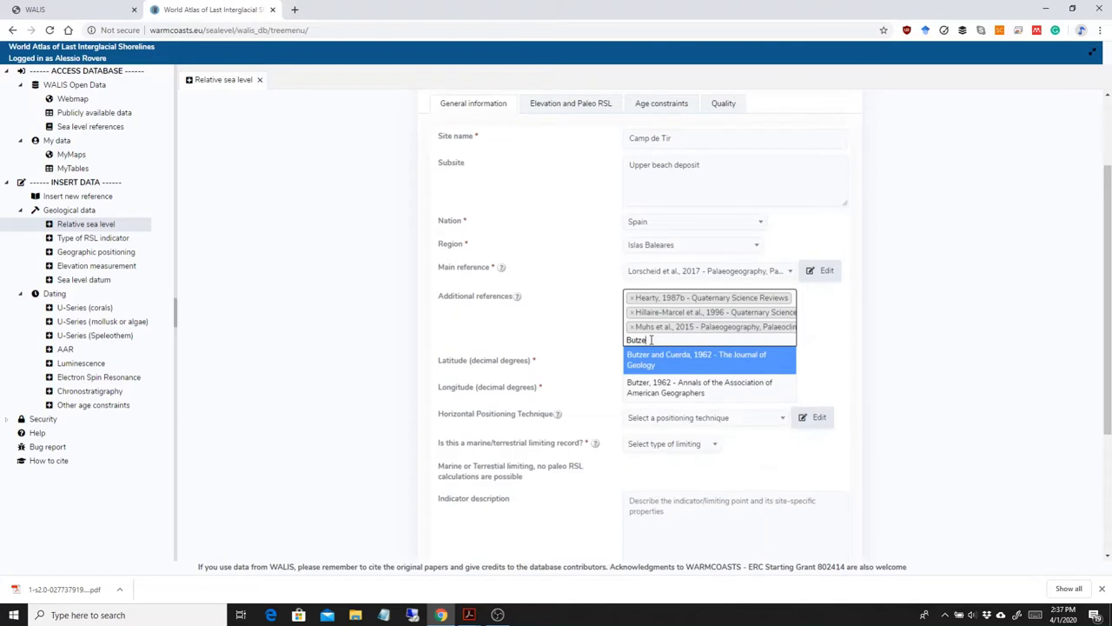
{"action": "key", "text": "Return"}
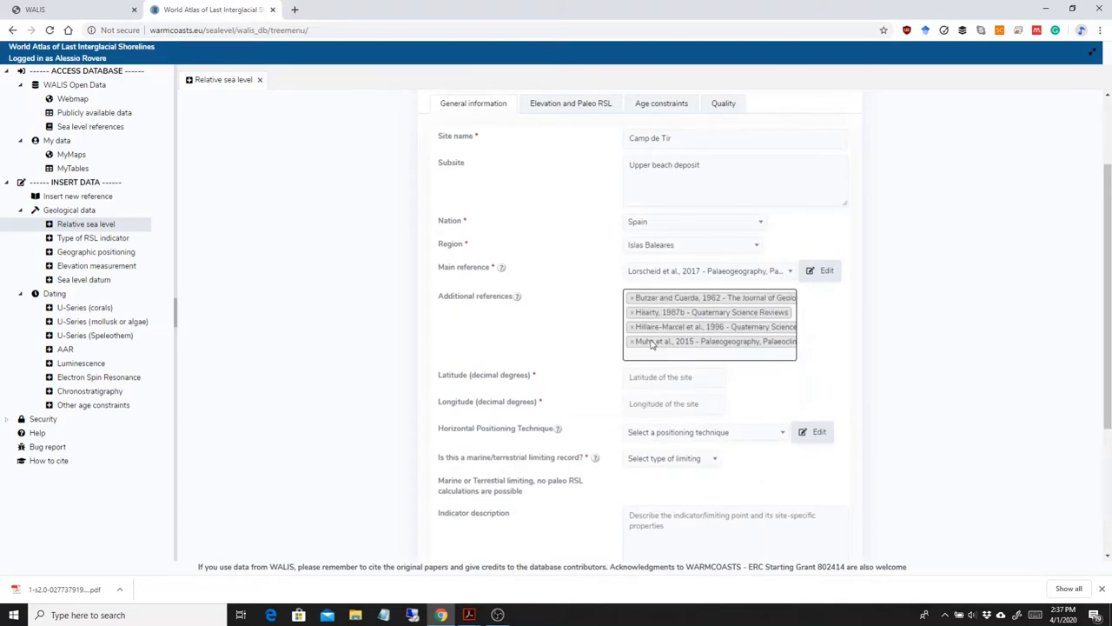
{"action": "left_click", "coordinate": [551, 339]}
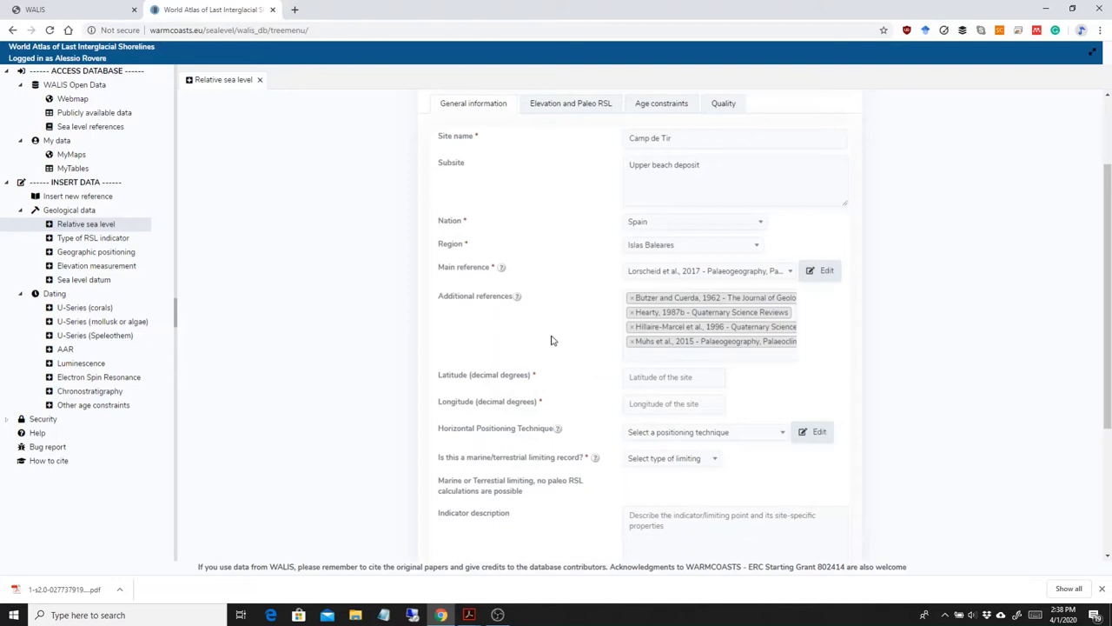
Set the site's latitude to 39.542175 and its longitude to 2.702049 decimal degrees
{"action": "left_click", "coordinate": [681, 377]}
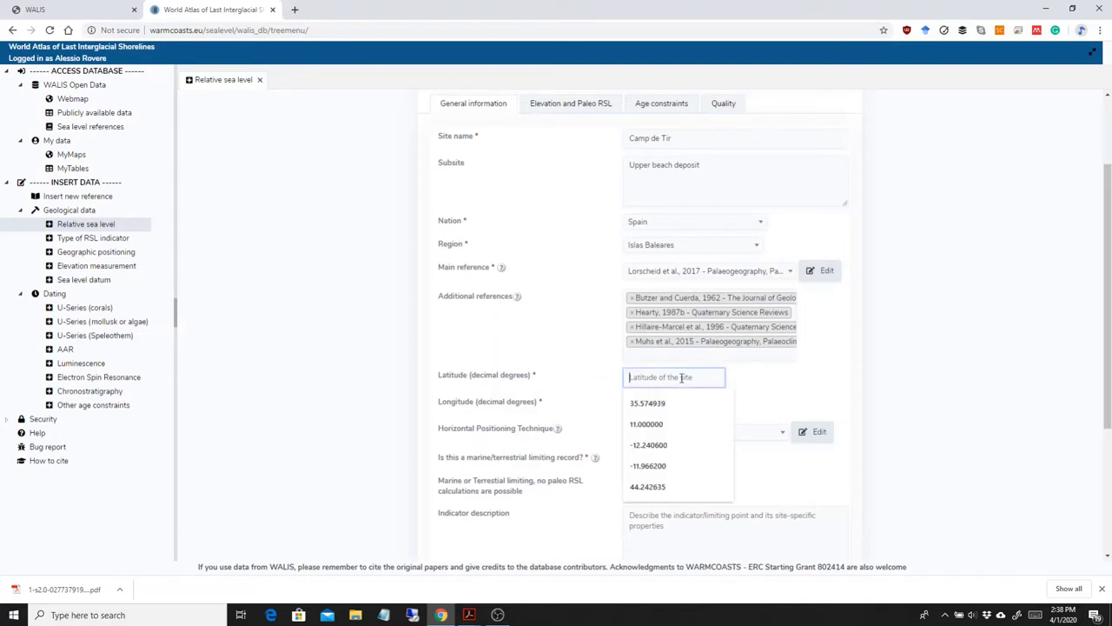
{"action": "left_click", "coordinate": [917, 399]}
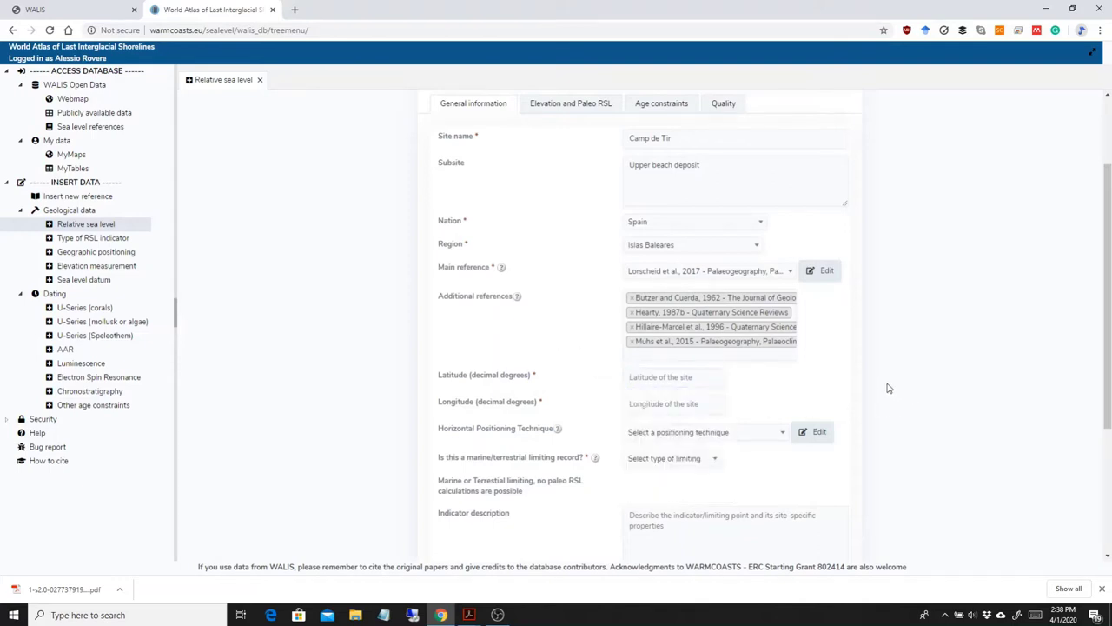
{"action": "left_click", "coordinate": [668, 378]}
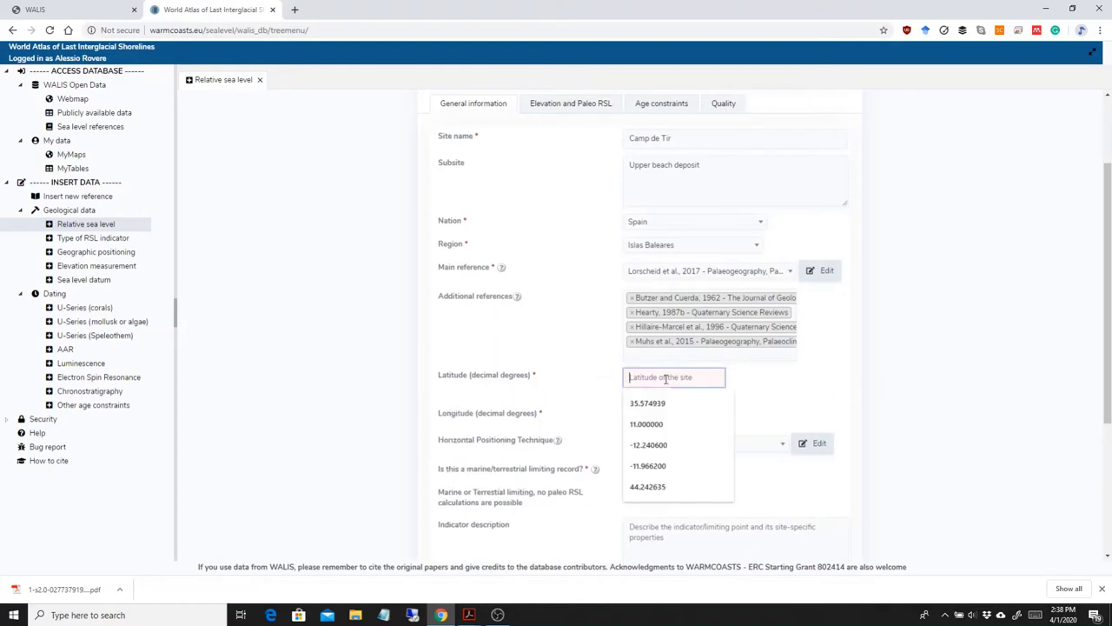
{"action": "type", "text": "2.7"}
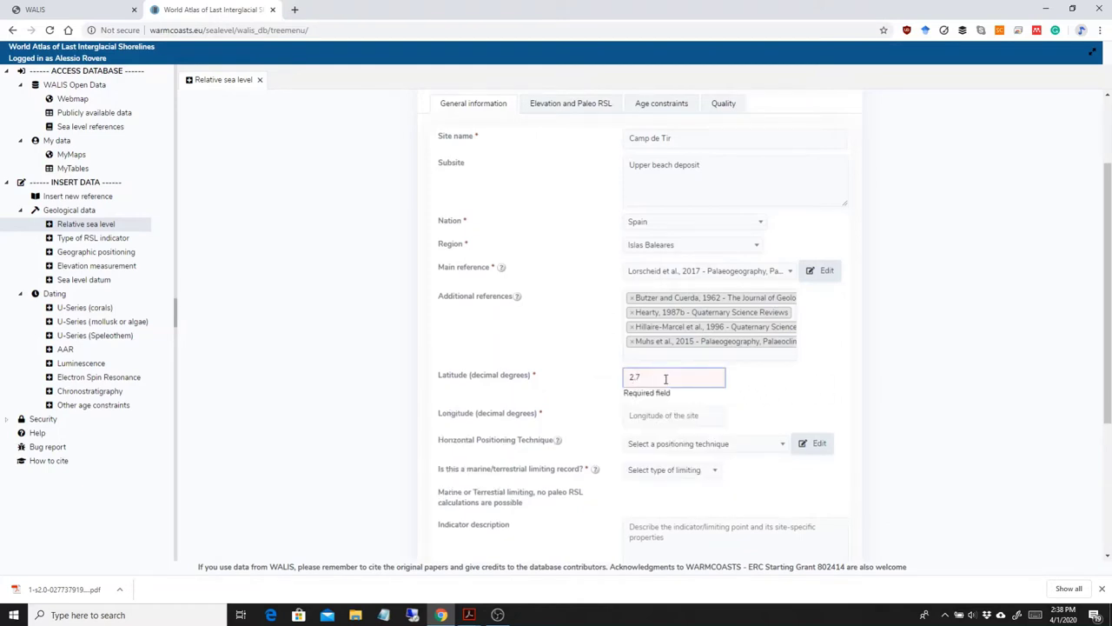
{"action": "key", "text": "BackSpace"}
{"action": "key", "text": "BackSpace"}
{"action": "key", "text": "BackSpace"}
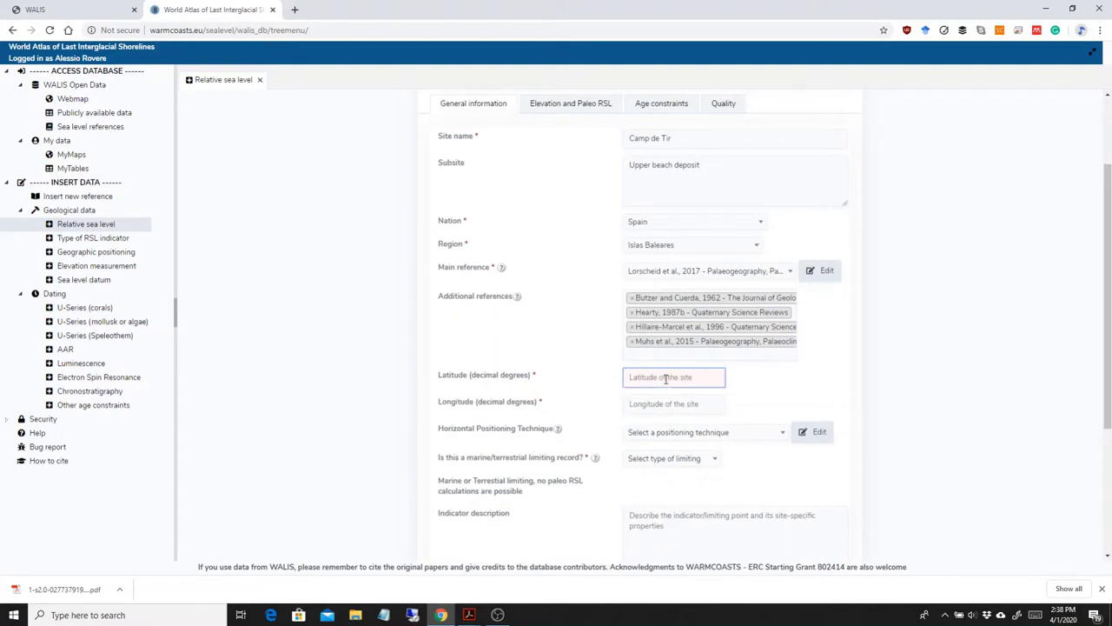
{"action": "type", "text": "39.542175"}
{"action": "key", "text": "Tab"}
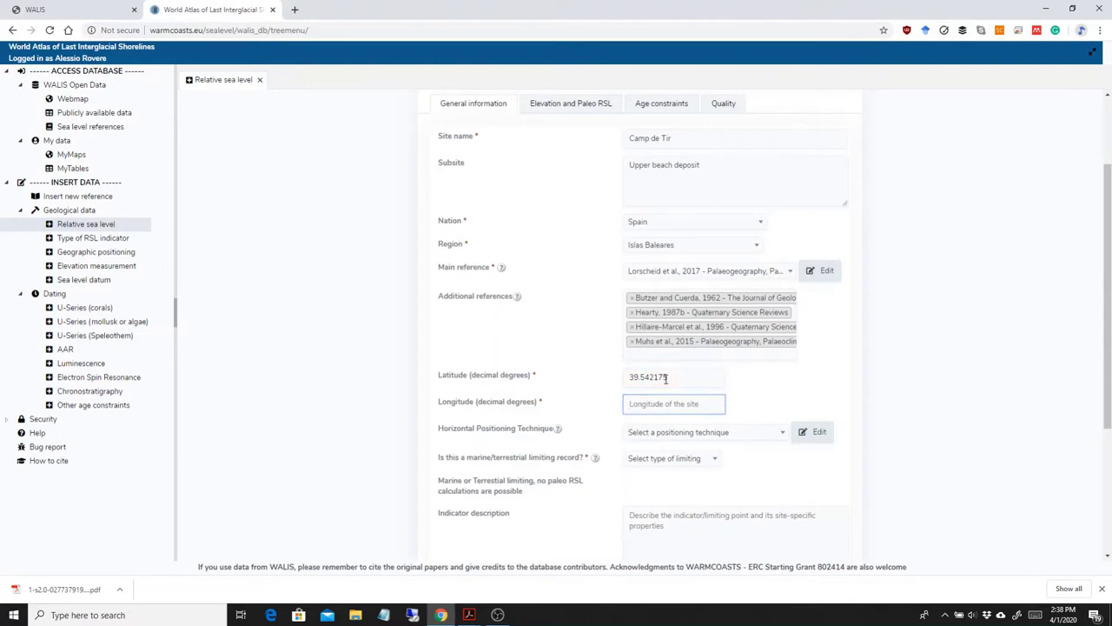
{"action": "type", "text": "2.702049"}
{"action": "left_click", "coordinate": [381, 381]}
Set the horizontal positioning technique to "Cordinates in paper" and classify the record as a sea level indicator
{"action": "scroll", "coordinate": [880, 362], "scroll_direction": "down", "scroll_amount": 2}
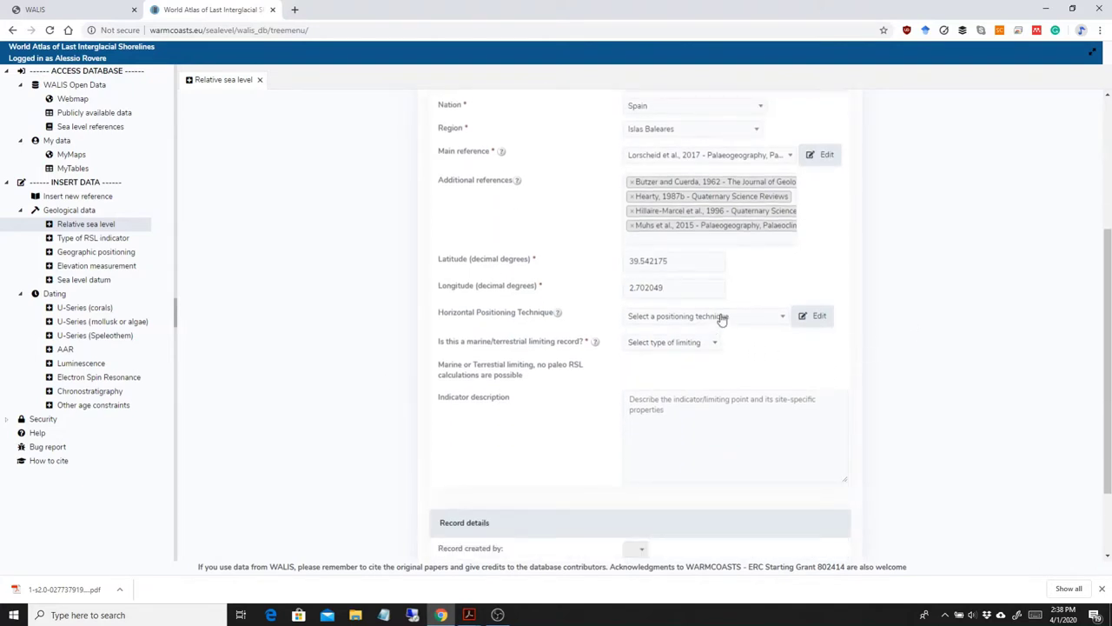
{"action": "left_click", "coordinate": [722, 317]}
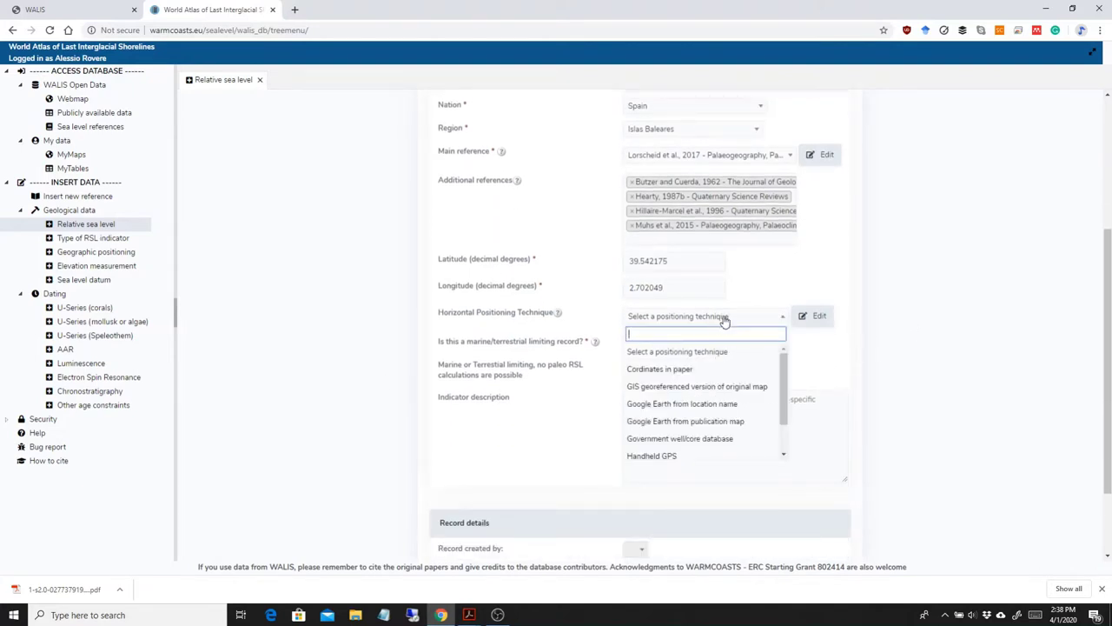
{"action": "scroll", "coordinate": [729, 386], "scroll_direction": "down", "scroll_amount": 1}
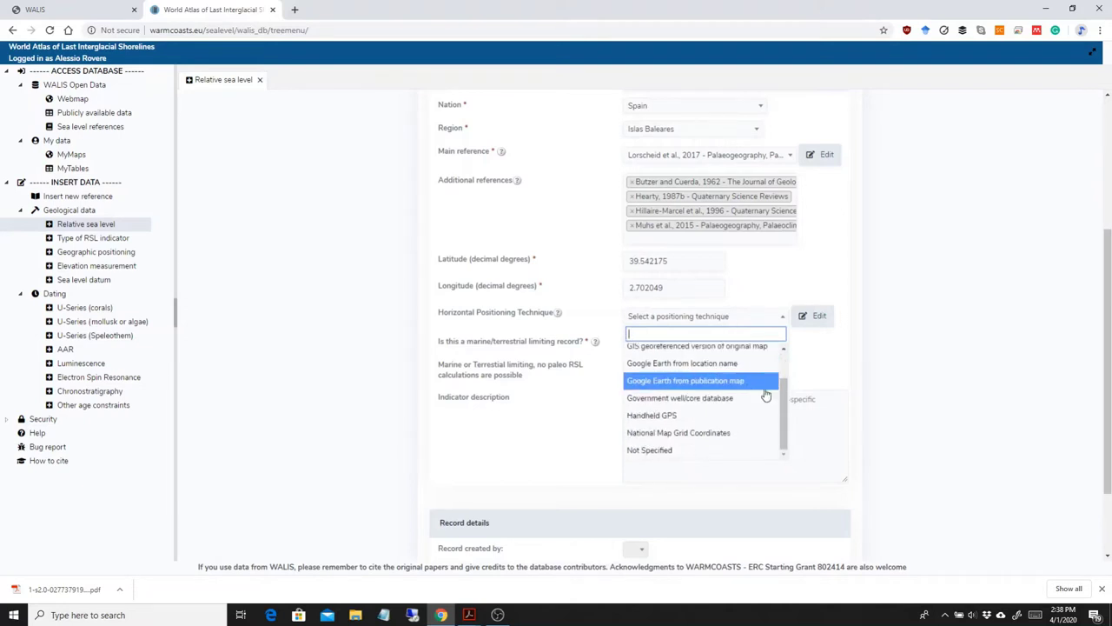
{"action": "scroll", "coordinate": [741, 388], "scroll_direction": "up", "scroll_amount": 1}
{"action": "scroll", "coordinate": [740, 391], "scroll_direction": "down", "scroll_amount": 1}
{"action": "scroll", "coordinate": [738, 422], "scroll_direction": "up", "scroll_amount": 1}
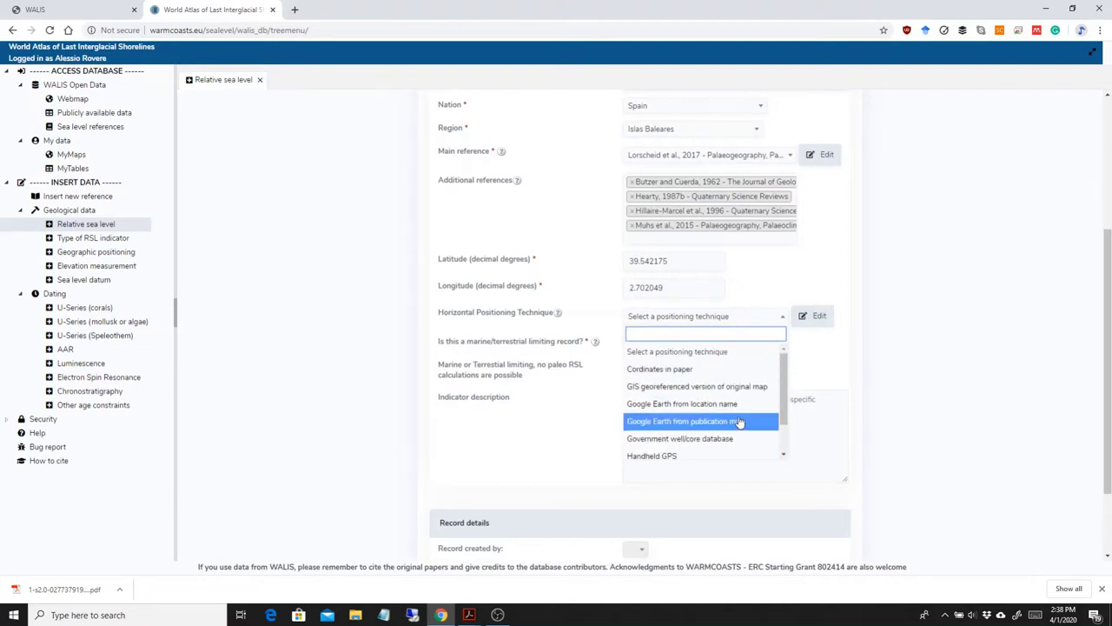
{"action": "left_click", "coordinate": [713, 371]}
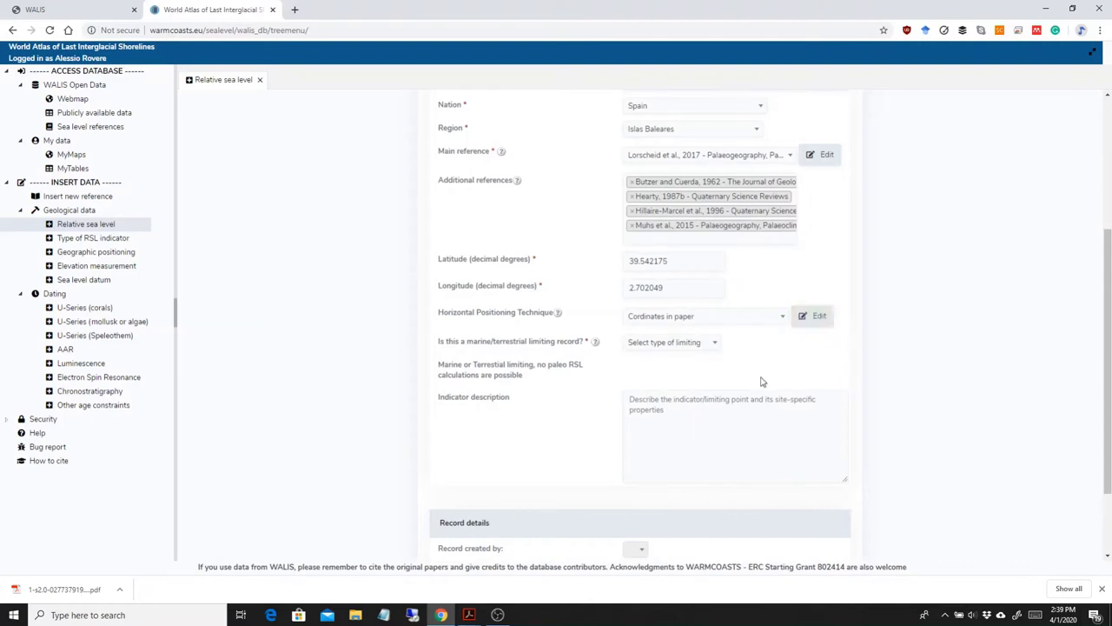
{"action": "left_click", "coordinate": [698, 344]}
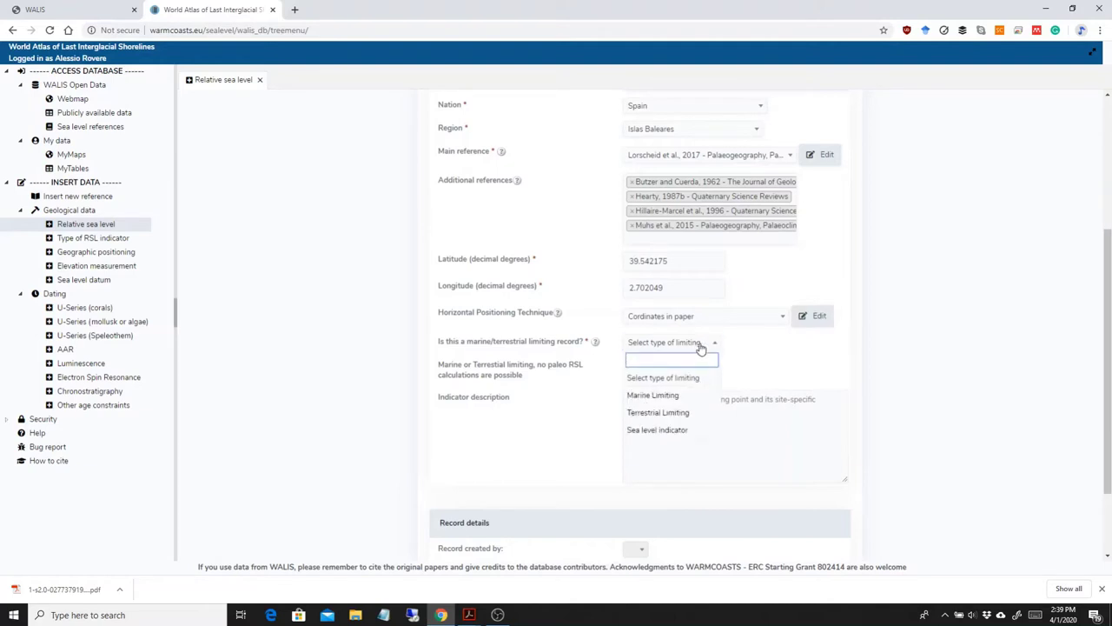
{"action": "left_click", "coordinate": [687, 432]}
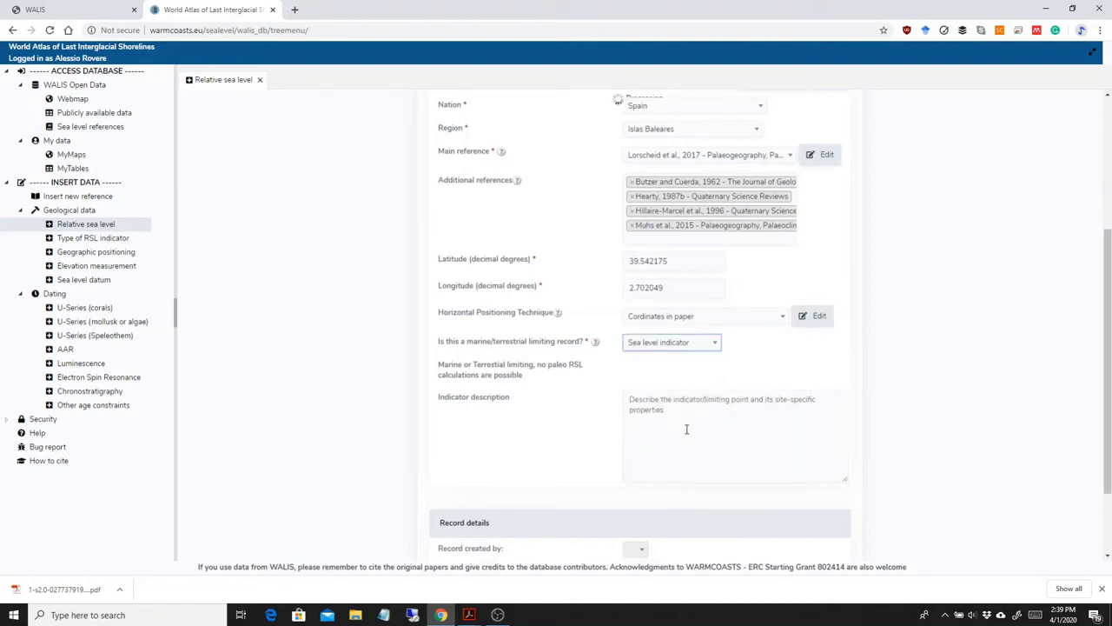
Consult the Camp de Tir row in Table 5 of Lorscheid_2017_PPP.pdf in Adobe Acrobat Reader, and return to the database form
{"action": "mouse_move", "coordinate": [469, 613]}
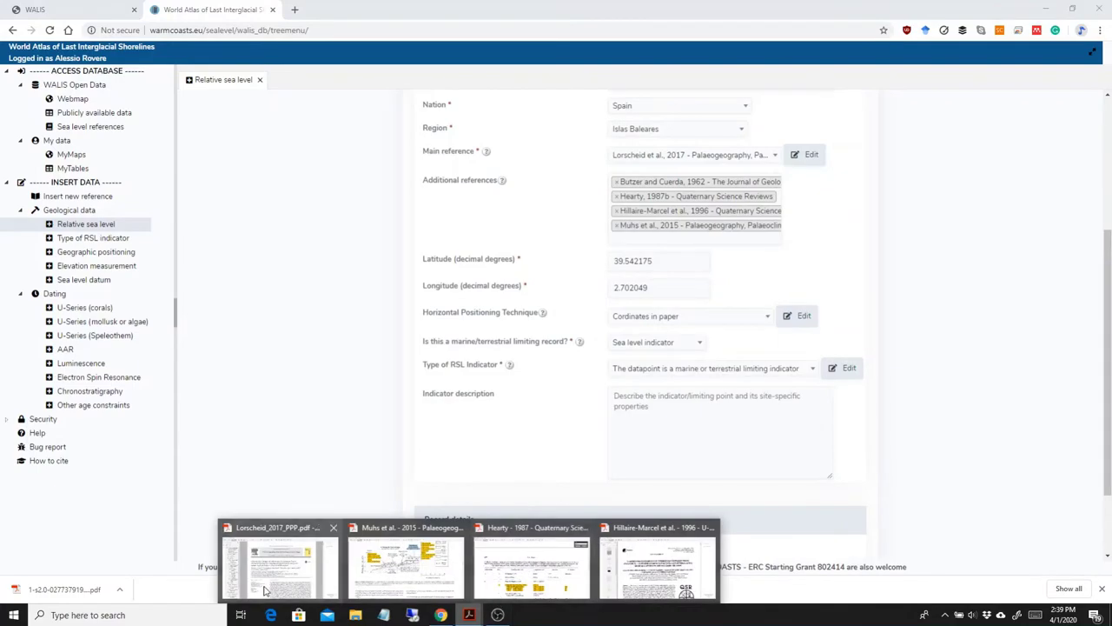
{"action": "left_click", "coordinate": [280, 564]}
{"action": "scroll", "coordinate": [782, 260], "scroll_direction": "down", "scroll_amount": 2}
{"action": "left_click_drag", "start_coordinate": [969, 92], "coordinate": [978, 326]}
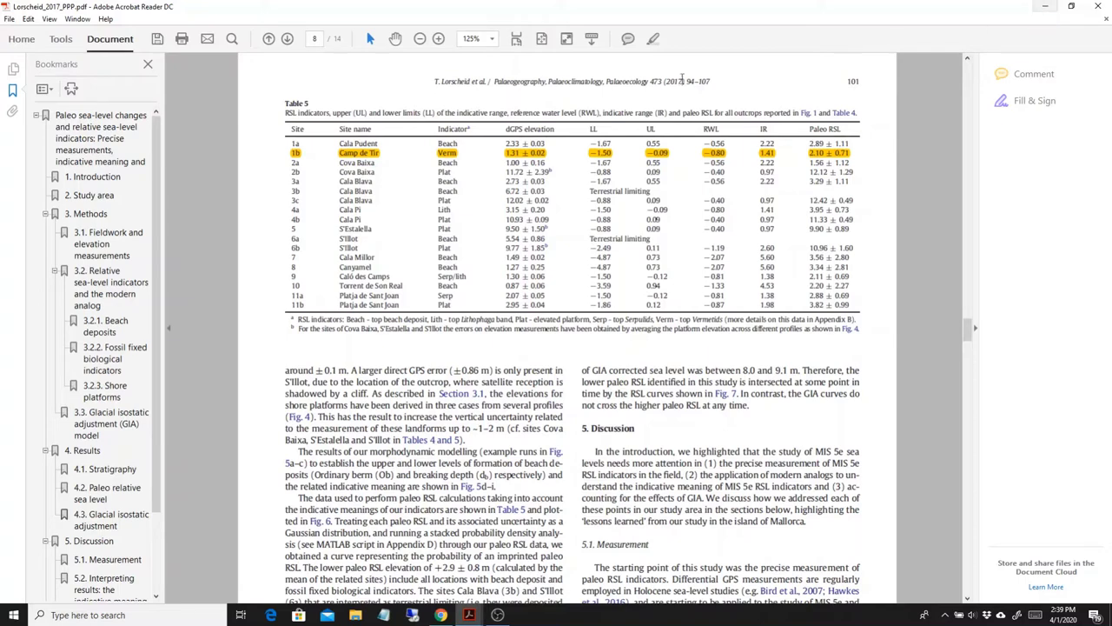
{"action": "left_click", "coordinate": [1045, 10]}
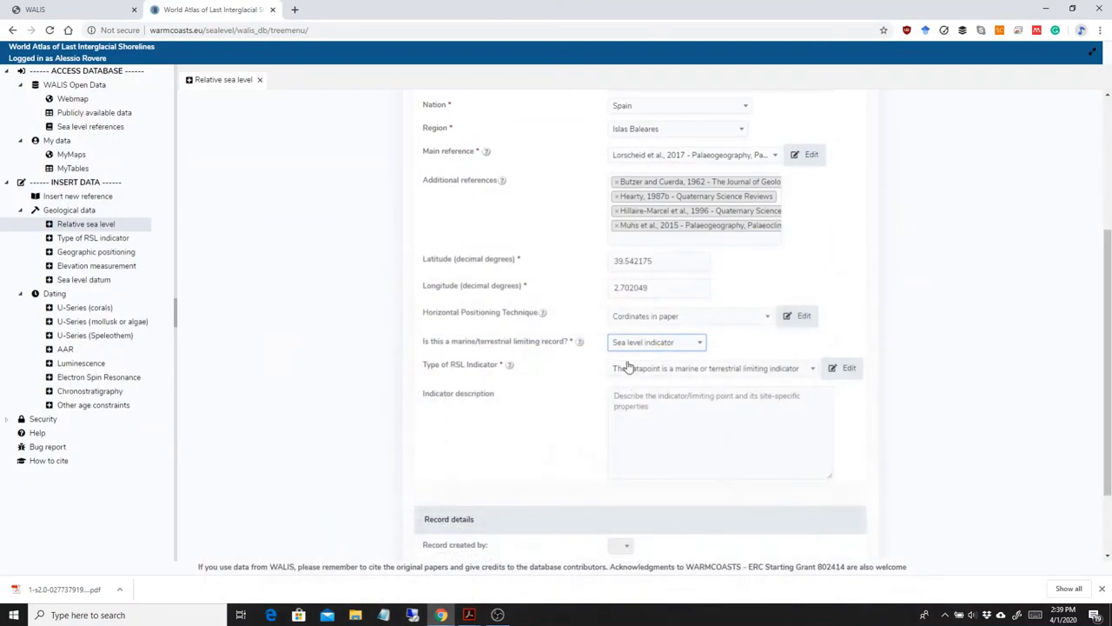
Set the type of RSL indicator to "Beach deposit or beachrock"
{"action": "left_click", "coordinate": [683, 371]}
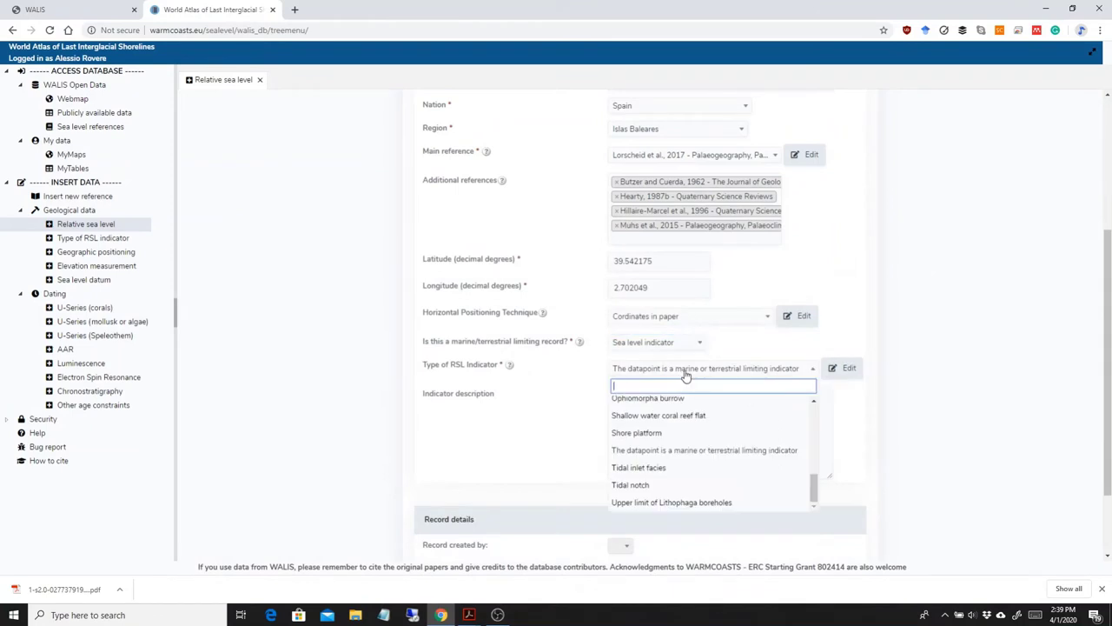
{"action": "type", "text": "beach"}
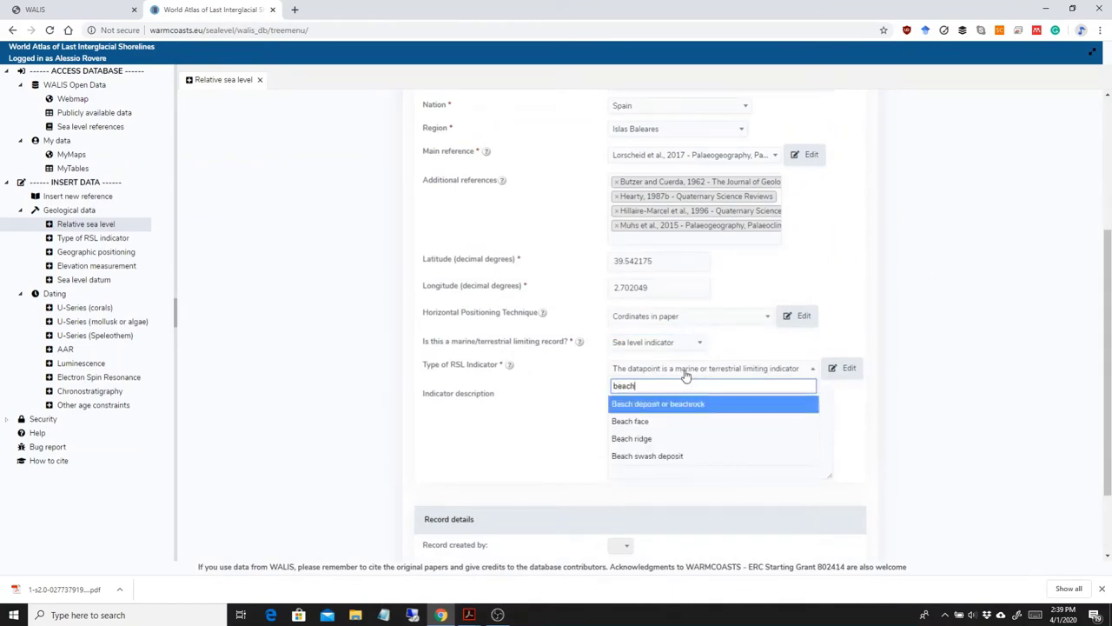
{"action": "key", "text": "Return"}
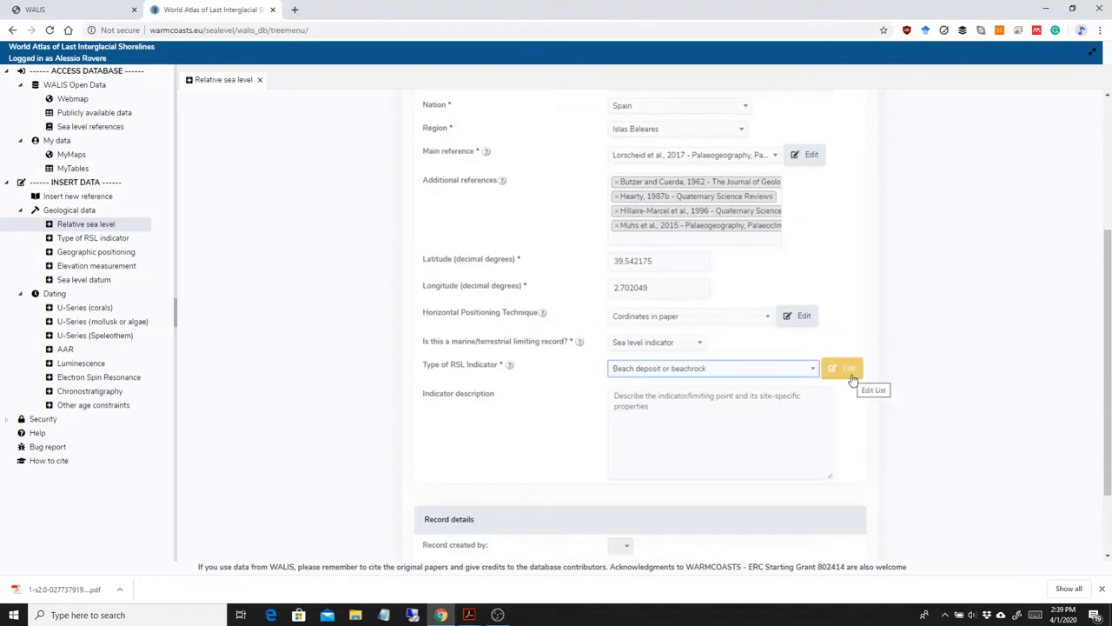
Review the available RSL indicator types and the form for defining new ones, keeping the selected type
{"action": "left_click", "coordinate": [770, 372]}
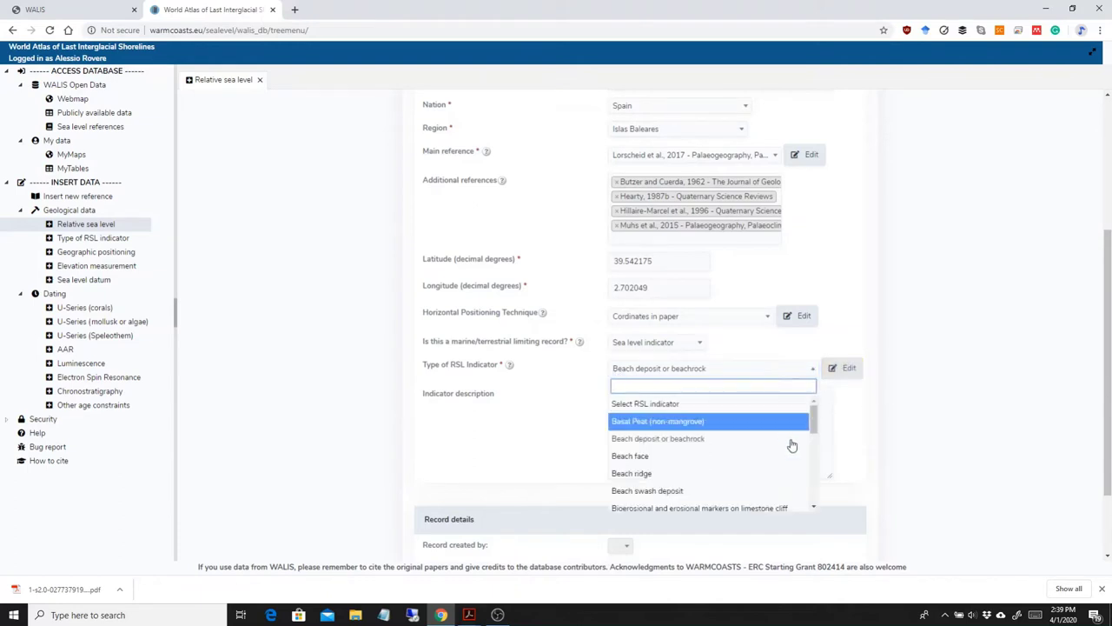
{"action": "mouse_move", "coordinate": [813, 431]}
{"action": "left_mouse_down"}
{"action": "mouse_move", "coordinate": [814, 503]}
{"action": "mouse_move", "coordinate": [815, 412]}
{"action": "left_mouse_up"}
{"action": "left_click", "coordinate": [937, 405]}
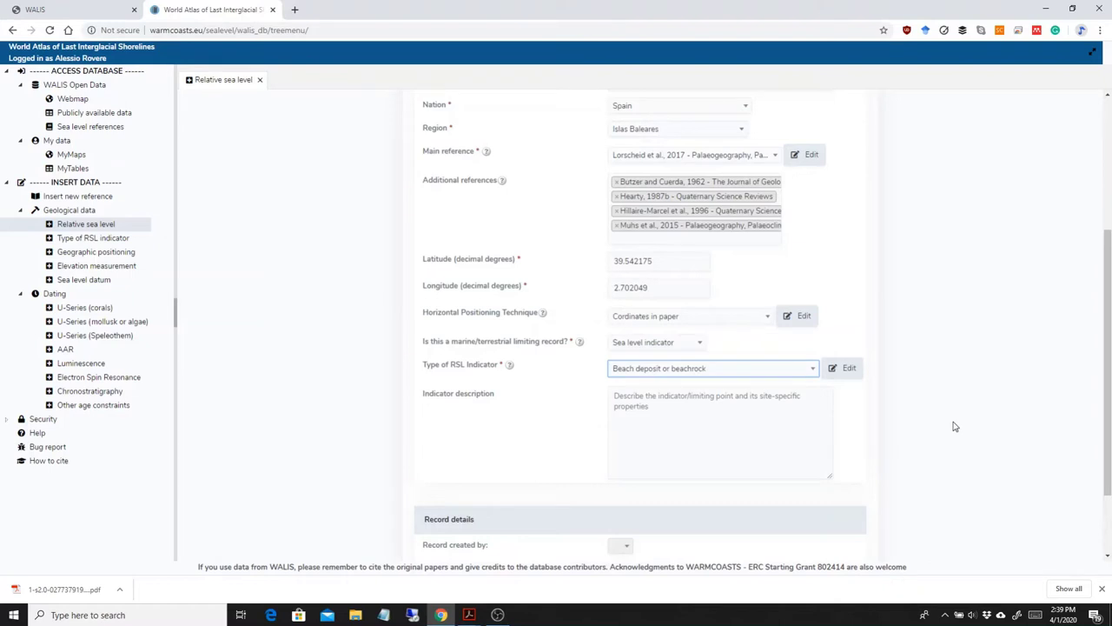
{"action": "left_click", "coordinate": [845, 372]}
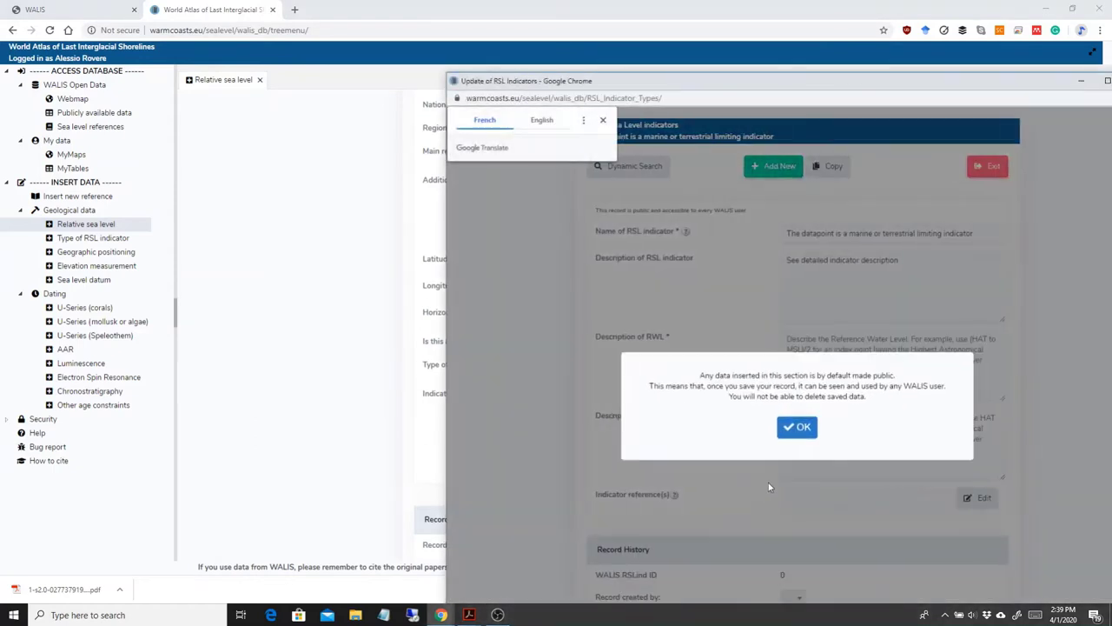
{"action": "left_click", "coordinate": [797, 426]}
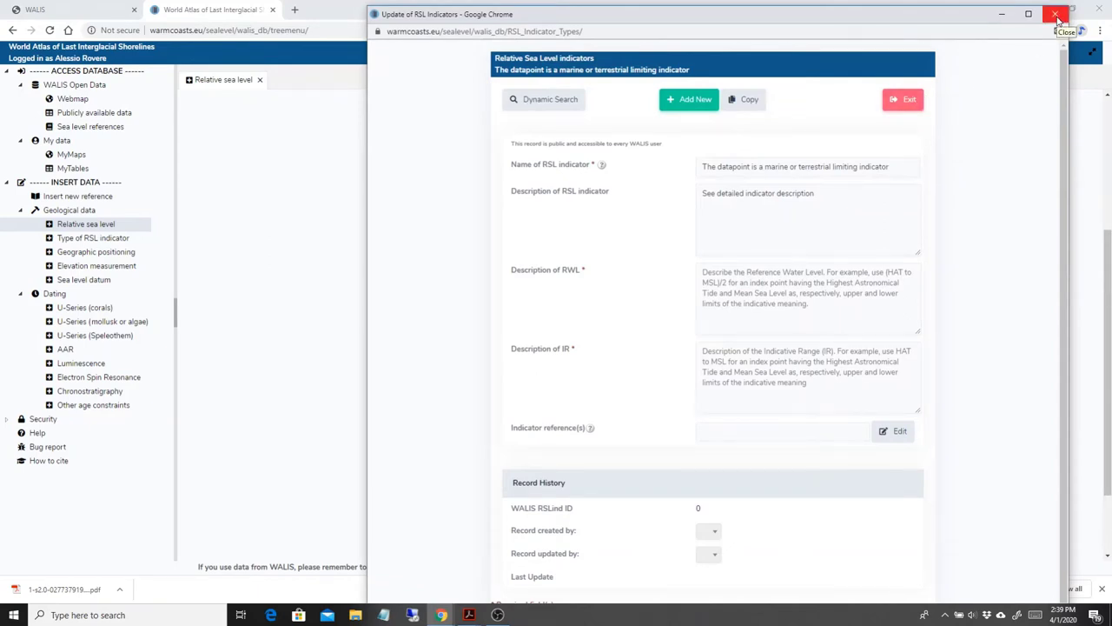
{"action": "left_click", "coordinate": [1057, 17]}
Enter the indicator description "Beach deposits with pebbles and cobbles, incrustated by shallow water living vermetids."
{"action": "left_click", "coordinate": [690, 398]}
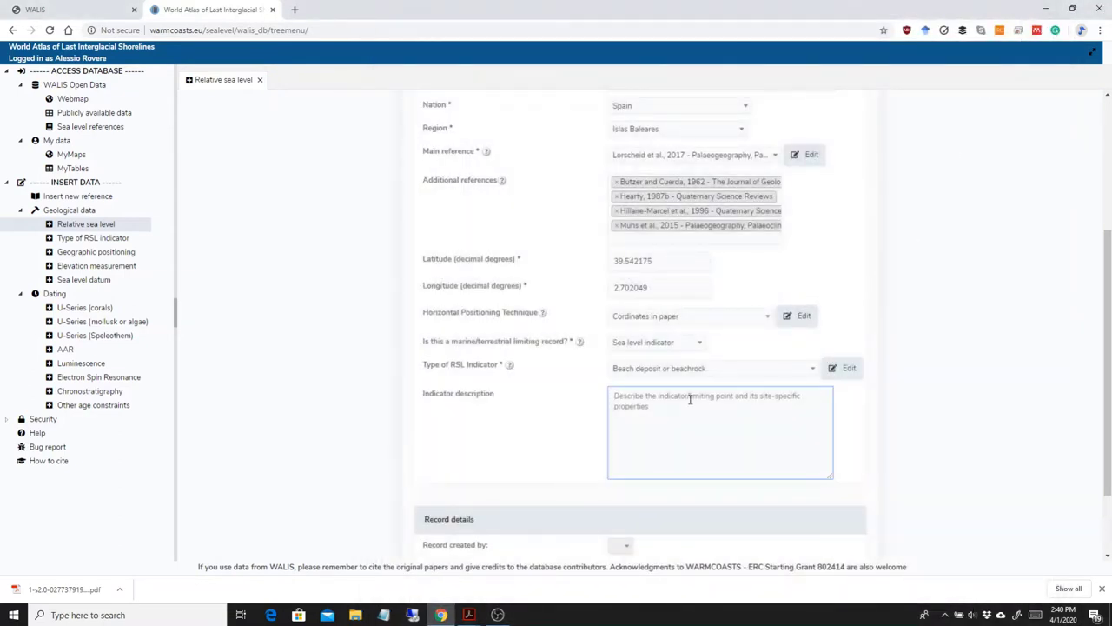
{"action": "type", "text": "Beach"}
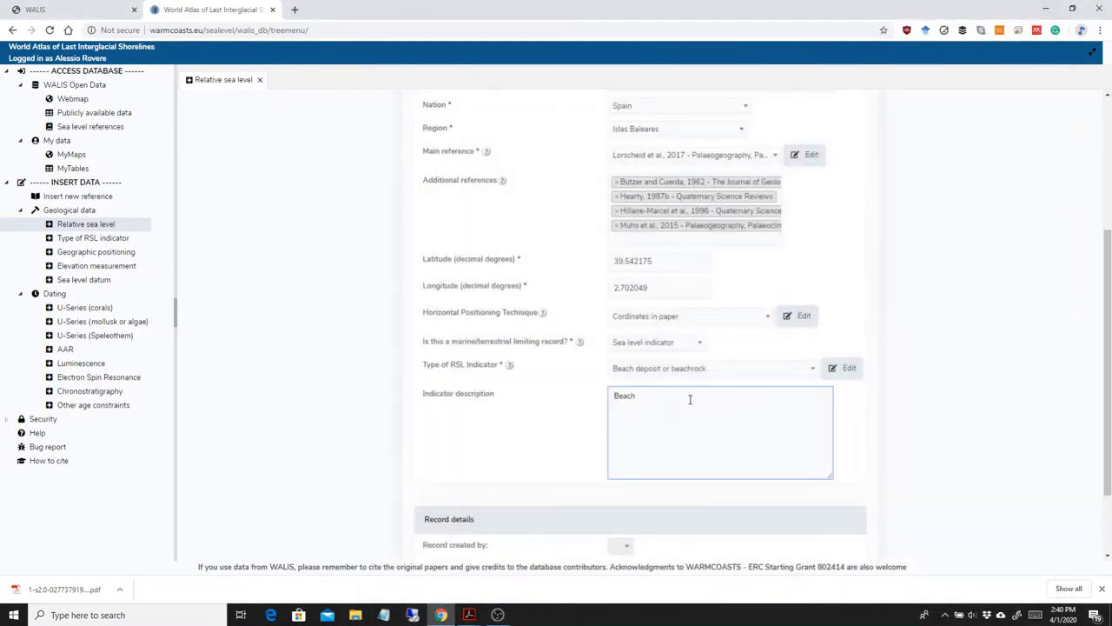
{"action": "type", "text": " deposits, with"}
{"action": "key", "text": "BackSpace"}
{"action": "key", "text": "BackSpace"}
{"action": "key", "text": "BackSpace"}
{"action": "type", "text": "made"}
{"action": "key", "text": "BackSpace"}
{"action": "key", "text": "BackSpace"}
{"action": "type", "text": "with pebb"}
{"action": "type", "text": "les and cobb"}
{"action": "type", "text": "les "}
{"action": "type", "text": " in"}
{"action": "type", "text": "crustate"}
{"action": "type", "text": "d by"}
{"action": "type", "text": " shell"}
{"action": "type", "text": "al"}
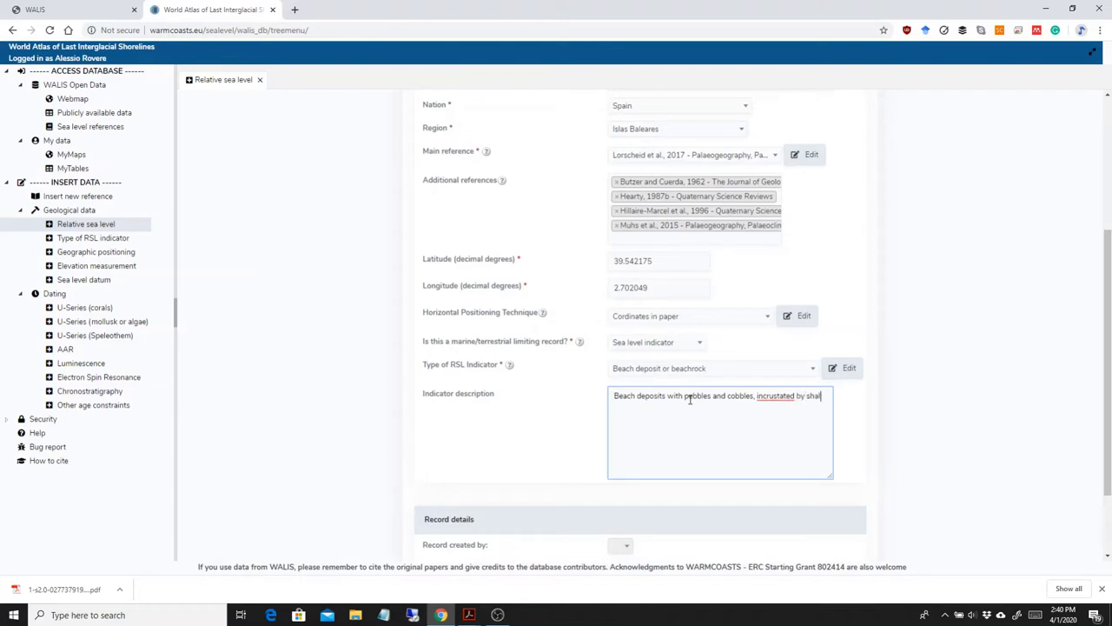
{"action": "type", "text": "low water living vermetids."}
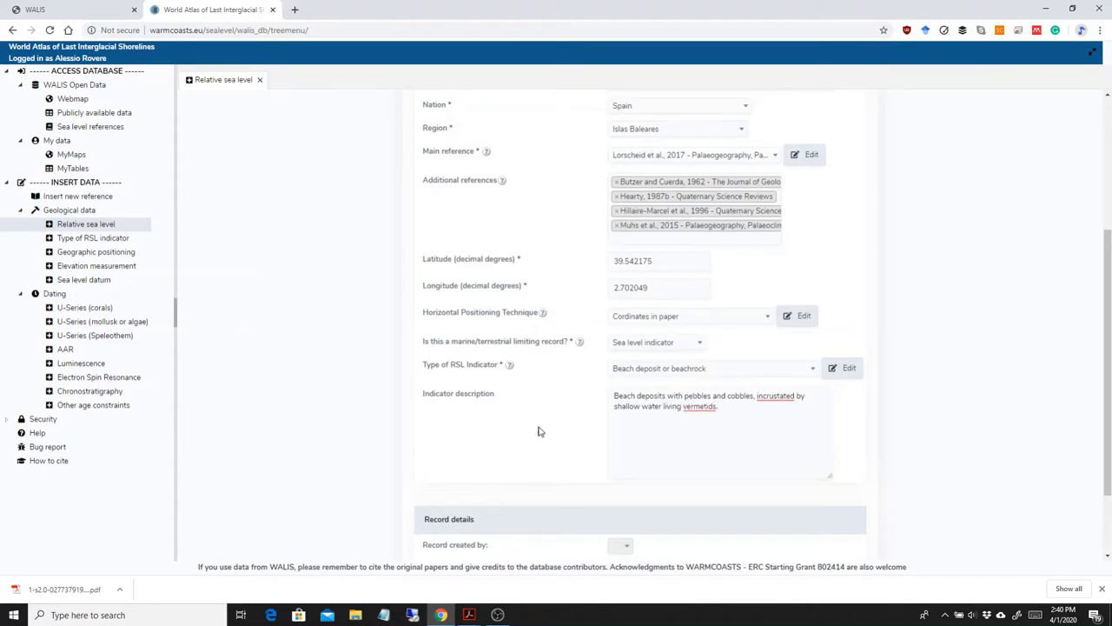
Open the elevation and paleo RSL section, and consult the Camp de Tir row in Table 5 of Lorscheid_2017_PPP.pdf in Adobe Acrobat Reader
{"action": "scroll", "coordinate": [548, 435], "scroll_direction": "up", "scroll_amount": 3}
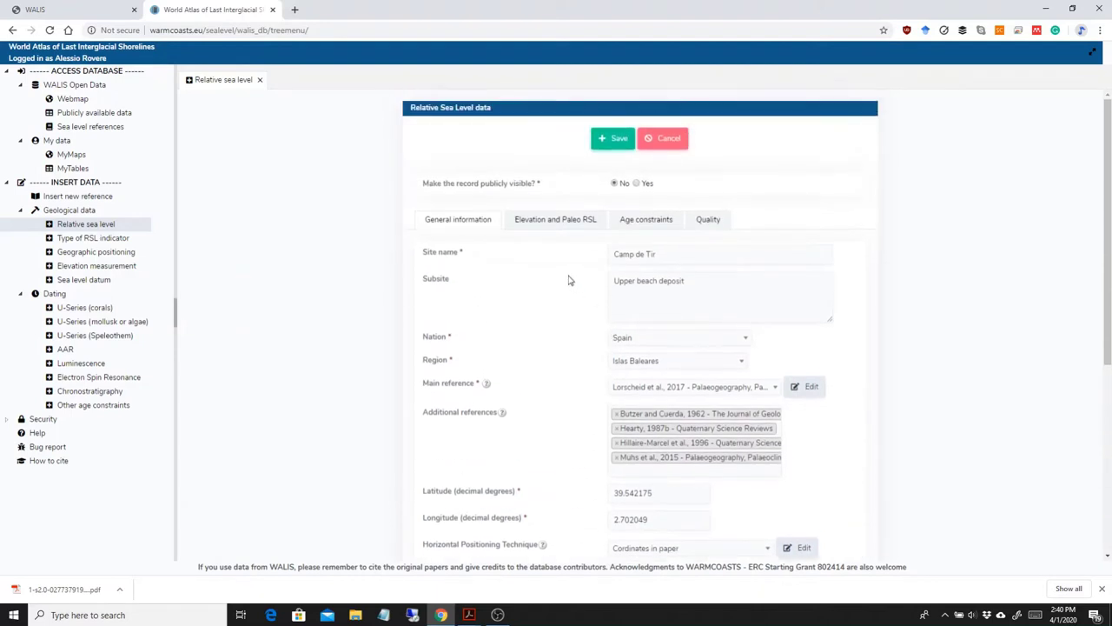
{"action": "left_click", "coordinate": [544, 224]}
{"action": "scroll", "coordinate": [361, 251], "scroll_direction": "down", "scroll_amount": 1}
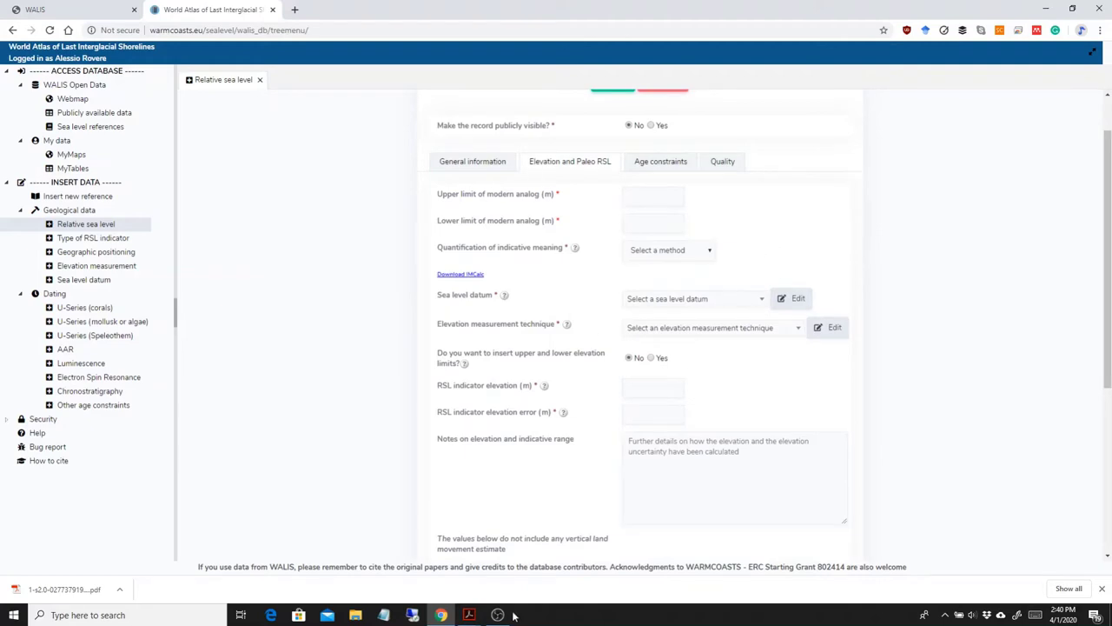
{"action": "mouse_move", "coordinate": [469, 615]}
{"action": "left_click", "coordinate": [278, 561]}
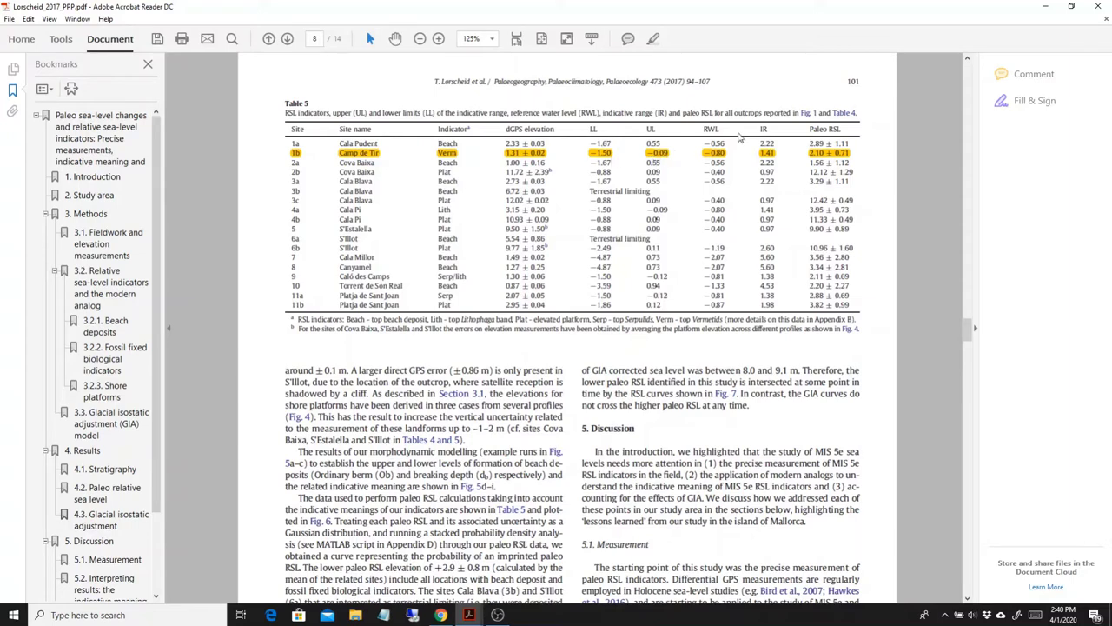
{"action": "left_click", "coordinate": [1042, 7]}
Set the modern analog's upper limit to -0.09 m and lower limit to -1.50 m, quantified with "Modern analog data"
{"action": "left_click", "coordinate": [643, 196]}
{"action": "type", "text": "-0.09"}
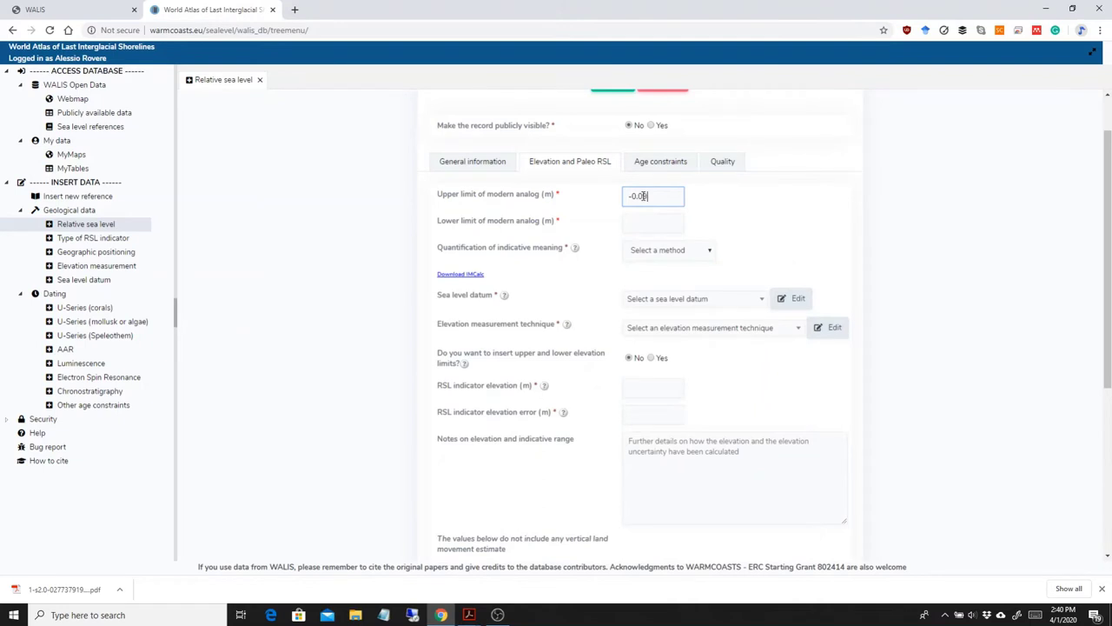
{"action": "key", "text": "Tab"}
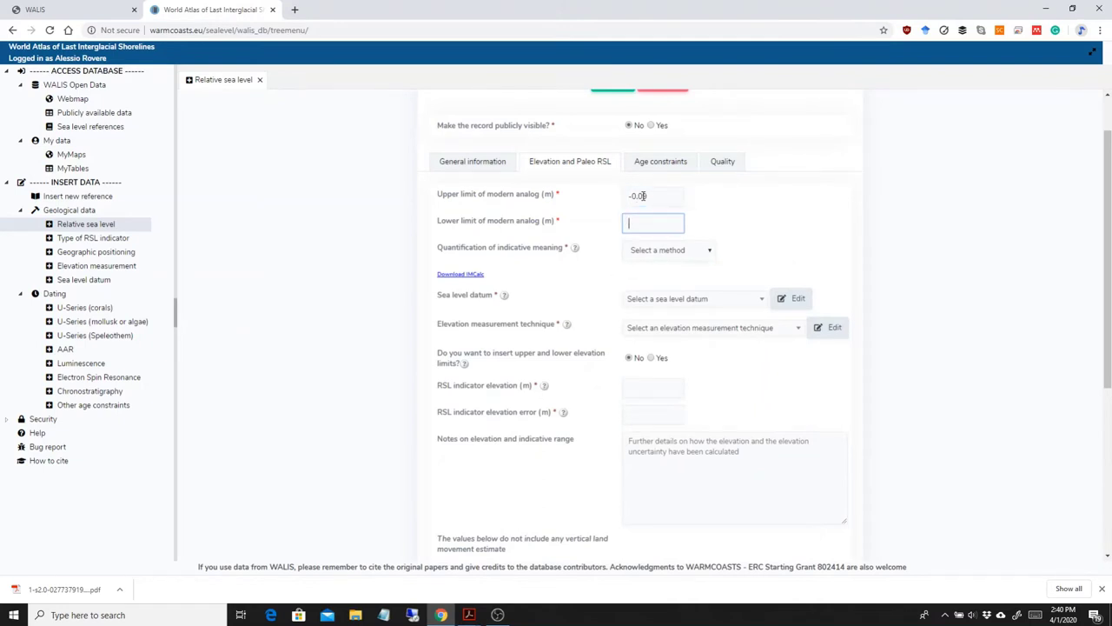
{"action": "type", "text": "-1.5"}
{"action": "left_click", "coordinate": [789, 216]}
{"action": "left_click", "coordinate": [704, 255]}
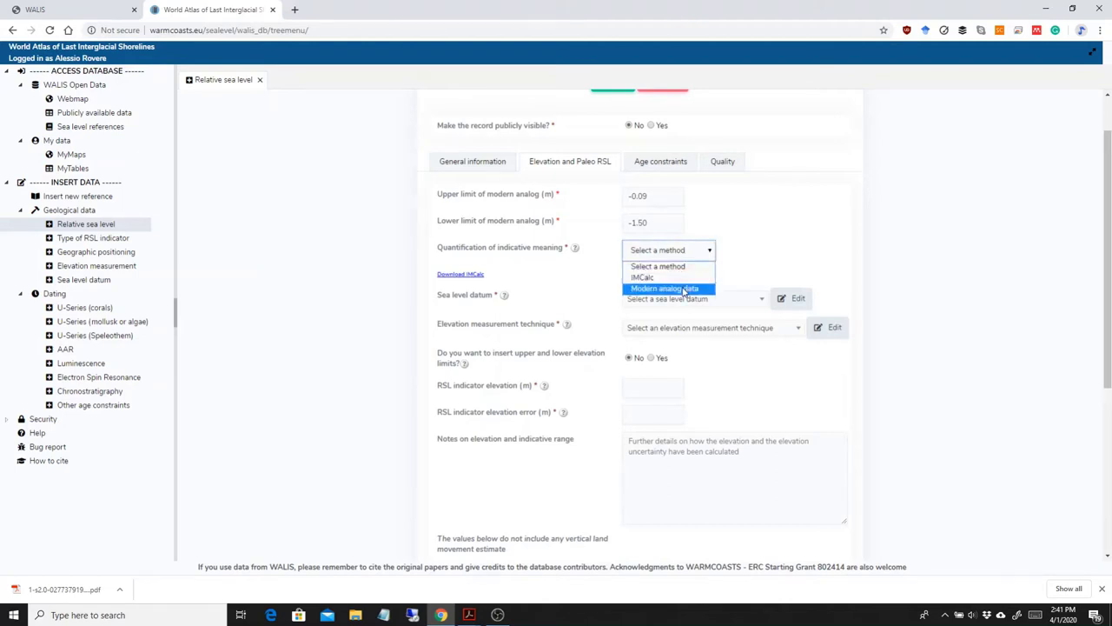
{"action": "left_click", "coordinate": [685, 290]}
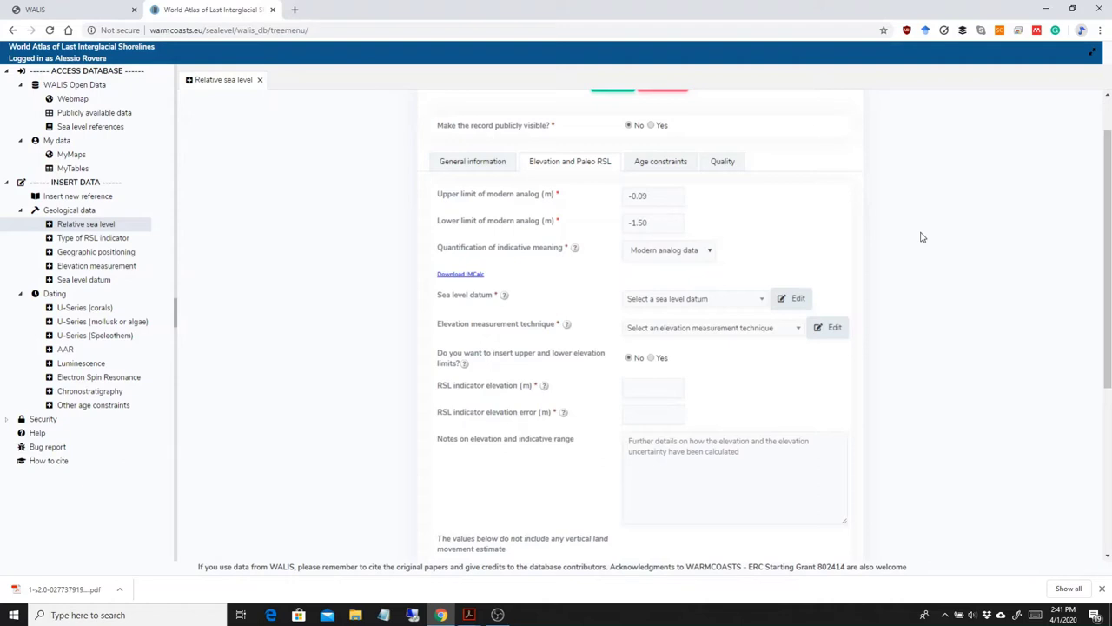
{"action": "left_click", "coordinate": [726, 302]}
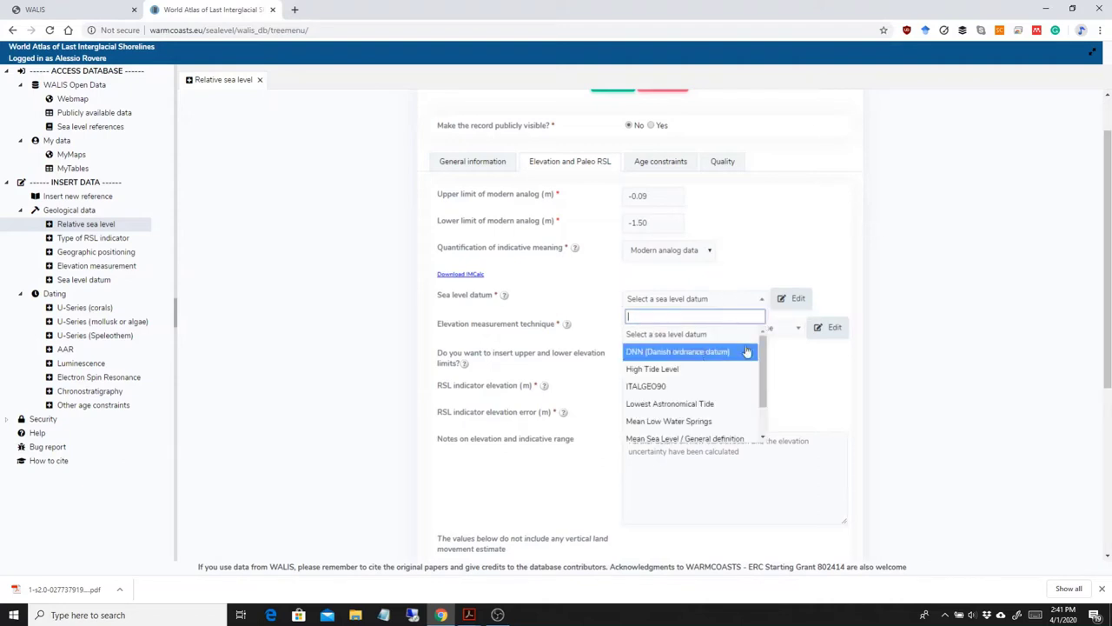
{"action": "left_click_drag", "start_coordinate": [762, 357], "coordinate": [762, 383]}
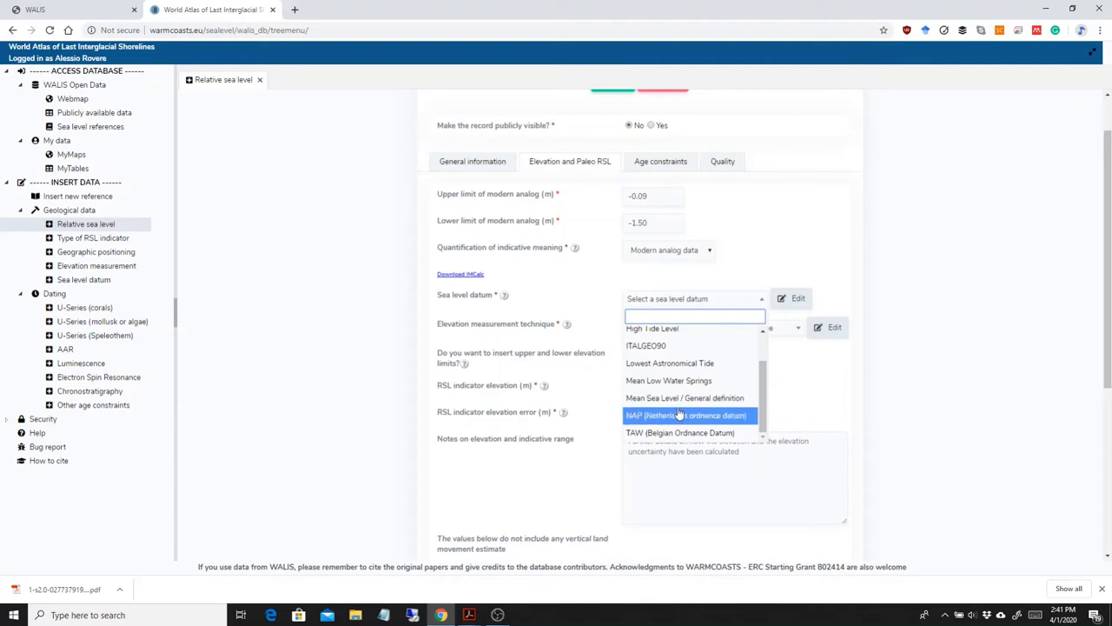
{"action": "scroll", "coordinate": [713, 395], "scroll_direction": "up", "scroll_amount": 2}
{"action": "scroll", "coordinate": [714, 387], "scroll_direction": "down", "scroll_amount": 2}
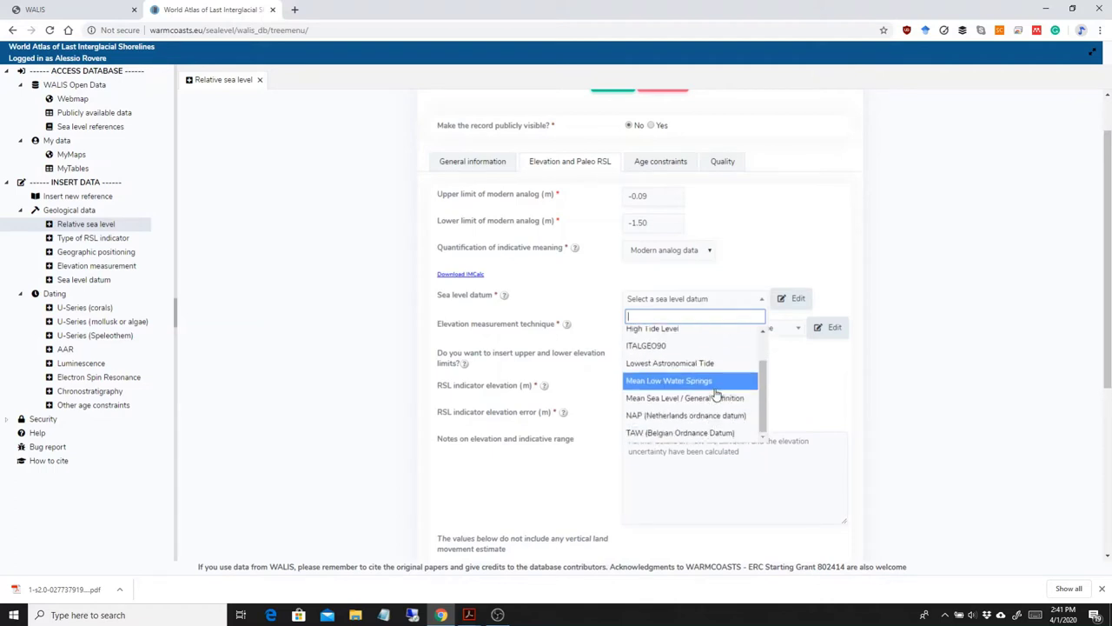
{"action": "left_click", "coordinate": [934, 392]}
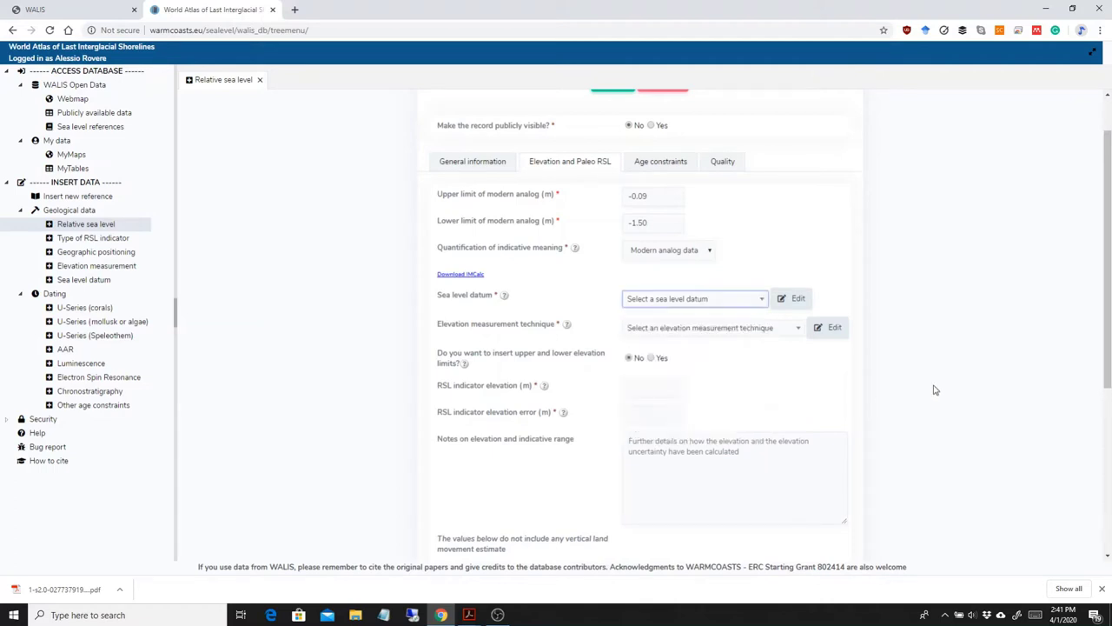
Start a new sea level datum record from the form's datum field and name it "EGM2008 REDNAP"
{"action": "left_click", "coordinate": [791, 299]}
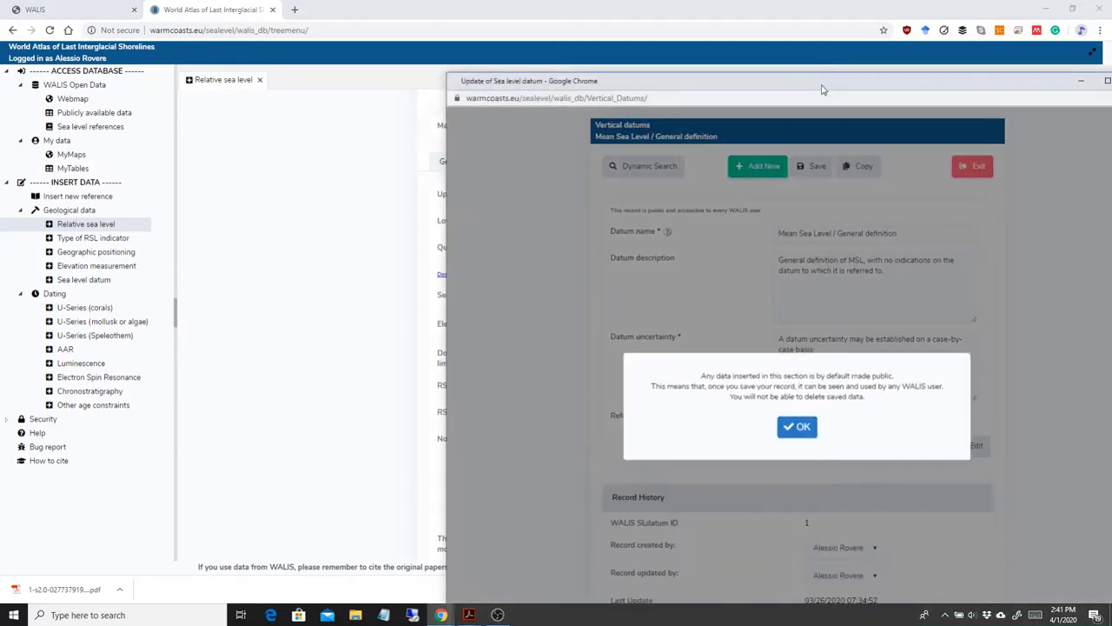
{"action": "left_click_drag", "start_coordinate": [823, 89], "coordinate": [682, 52]}
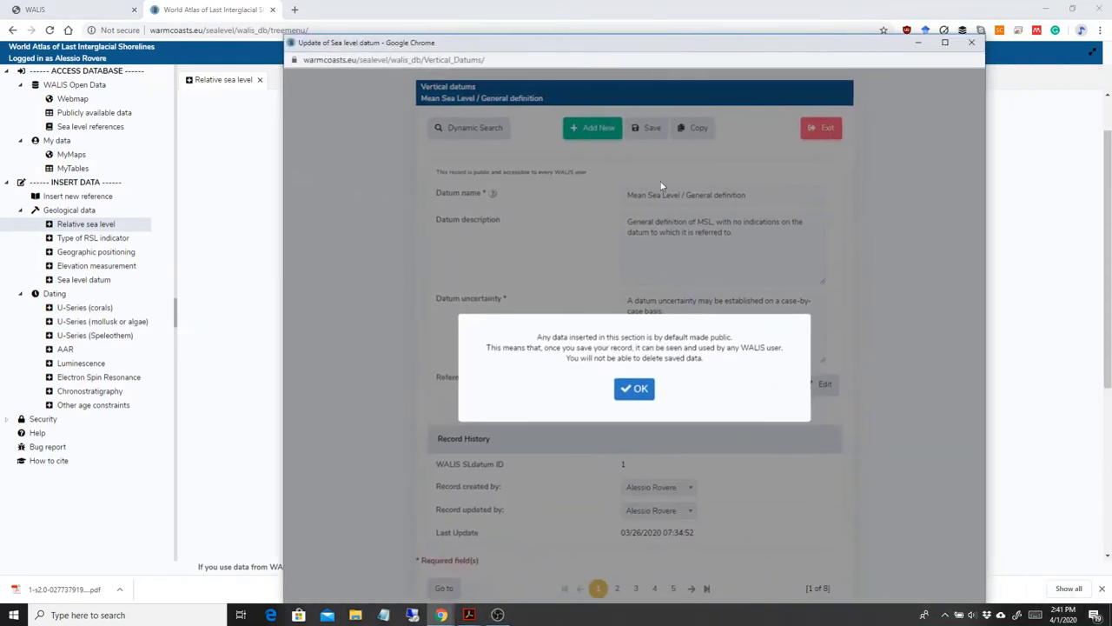
{"action": "left_click", "coordinate": [634, 390]}
{"action": "left_click", "coordinate": [600, 128]}
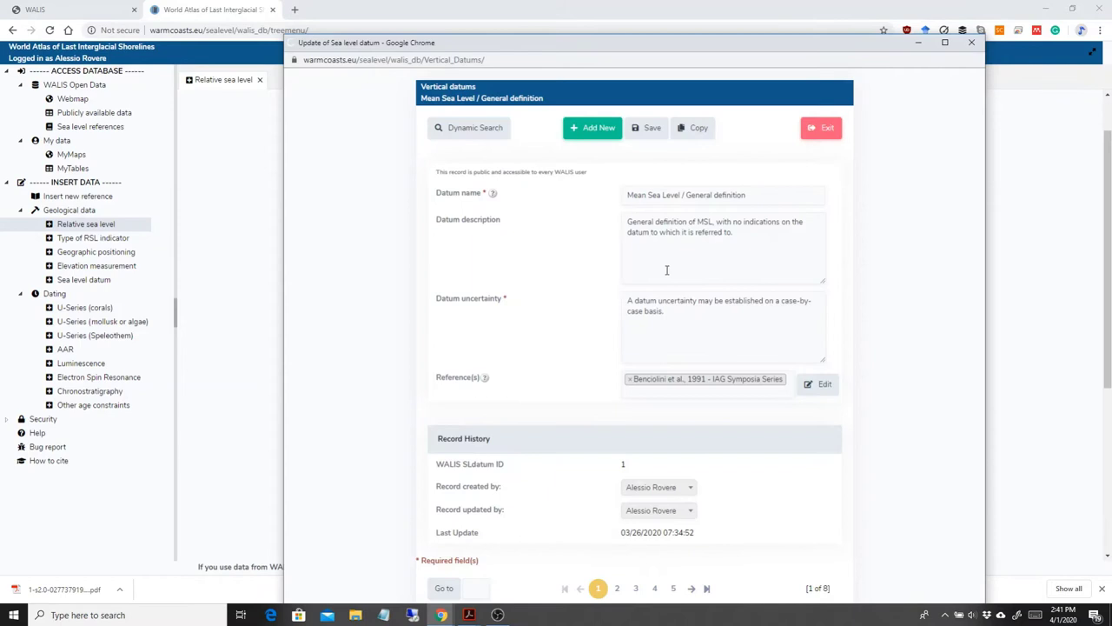
{"action": "left_click", "coordinate": [645, 185]}
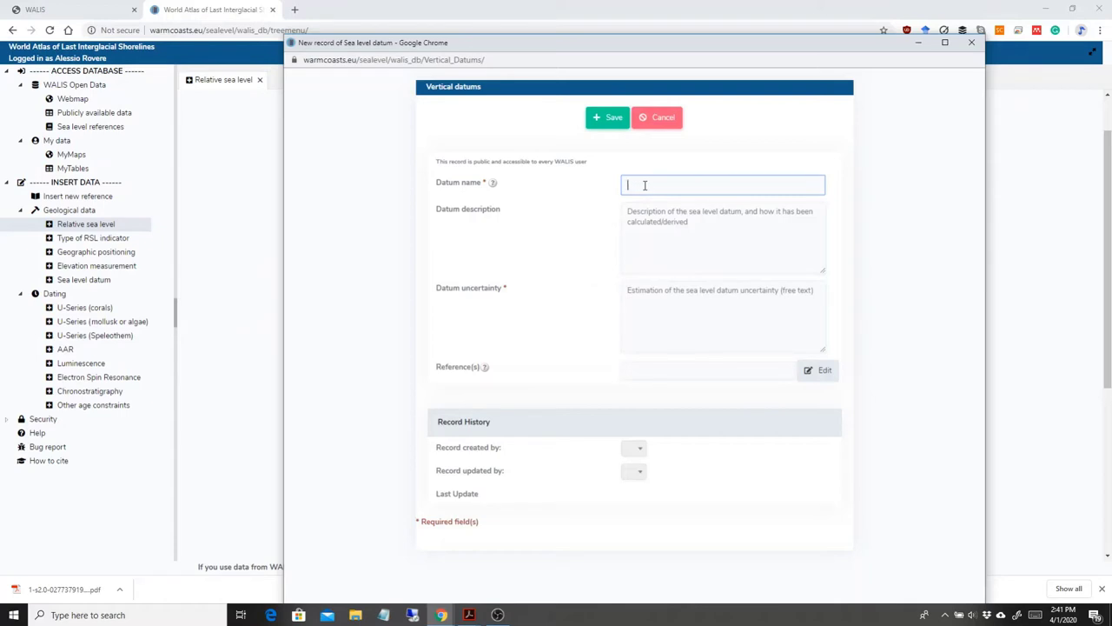
{"action": "type", "text": "EGM2008 REDNAP"}
{"action": "key", "text": "Tab"}
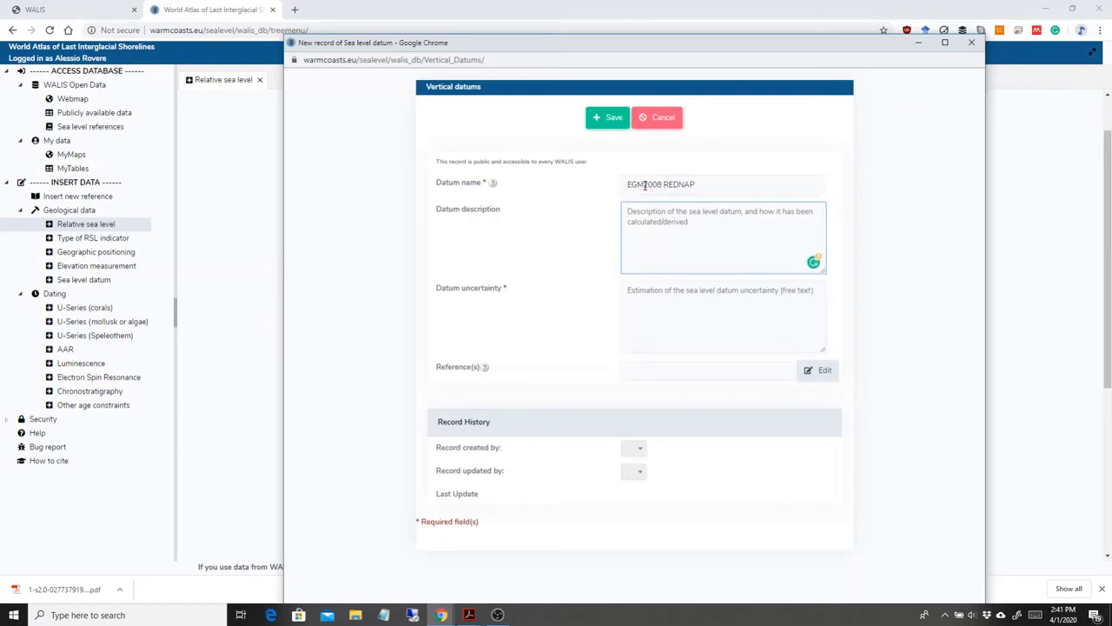
Enter "Official Spanish Geoid." as the description of the new datum
{"action": "type", "text": "Official"}
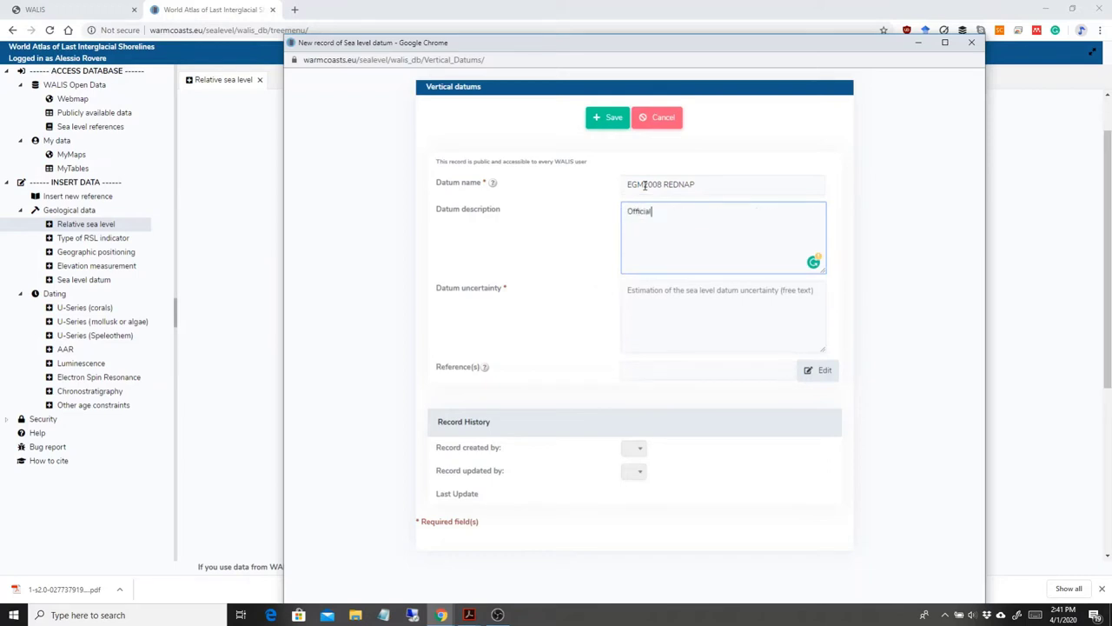
{"action": "type", "text": " Spanish Geol"}
{"action": "type", "text": "d"}
{"action": "type", "text": ","}
{"action": "type", "text": "."}
Describe the new datum's uncertainty as "Best approximation of MSL in Spain"
{"action": "left_click", "coordinate": [697, 293]}
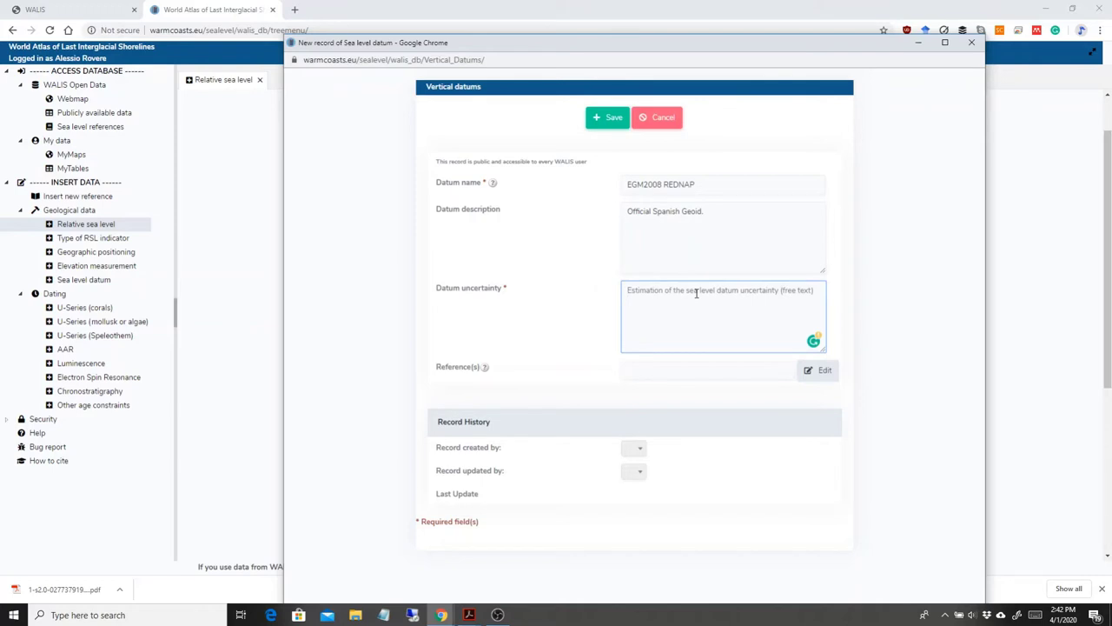
{"action": "type", "text": "Best approximation of MSL in the"}
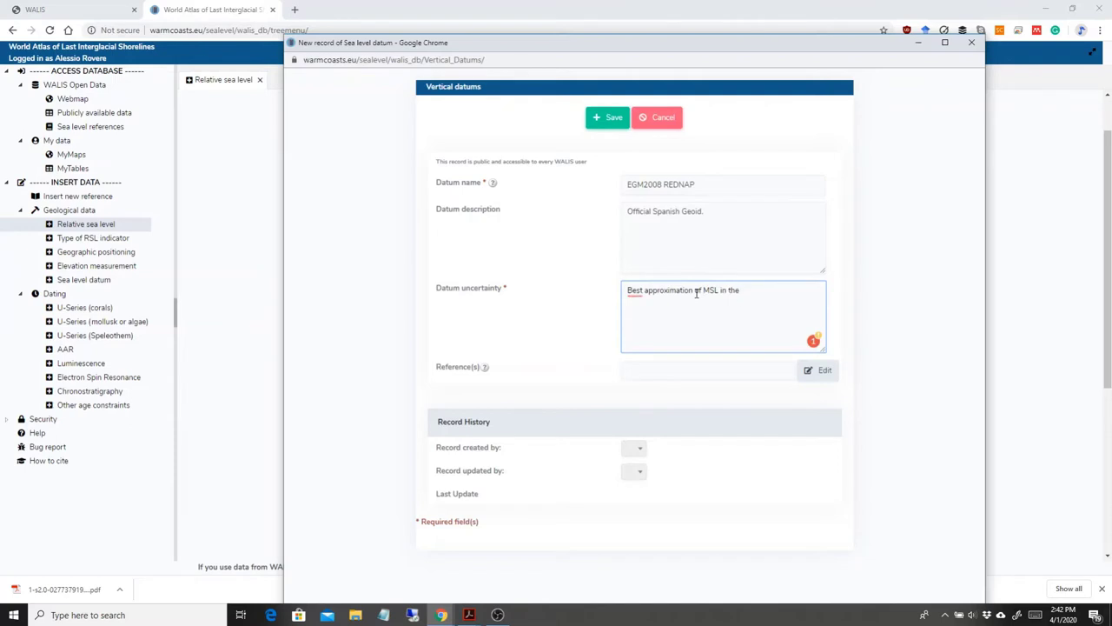
{"action": "key", "text": "BackSpace"}
{"action": "key", "text": "BackSpace"}
{"action": "key", "text": "BackSpace"}
{"action": "type", "text": "Spain"}
{"action": "left_click", "coordinate": [936, 287]}
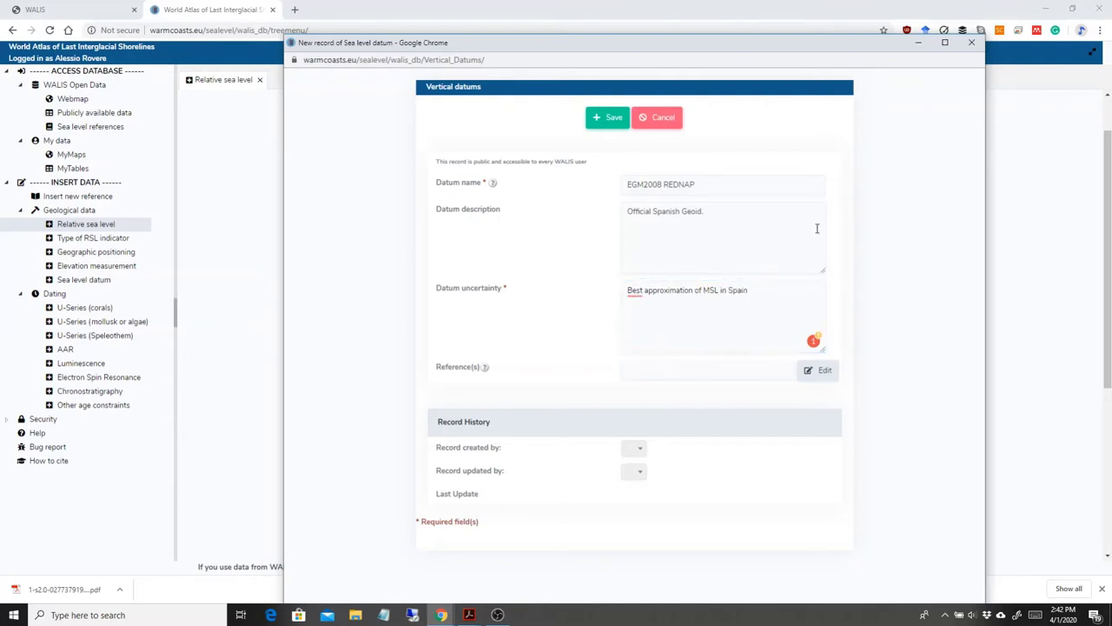
Save the new datum record and return to the relative sea level form
{"action": "left_click", "coordinate": [607, 120]}
{"action": "left_click", "coordinate": [601, 413]}
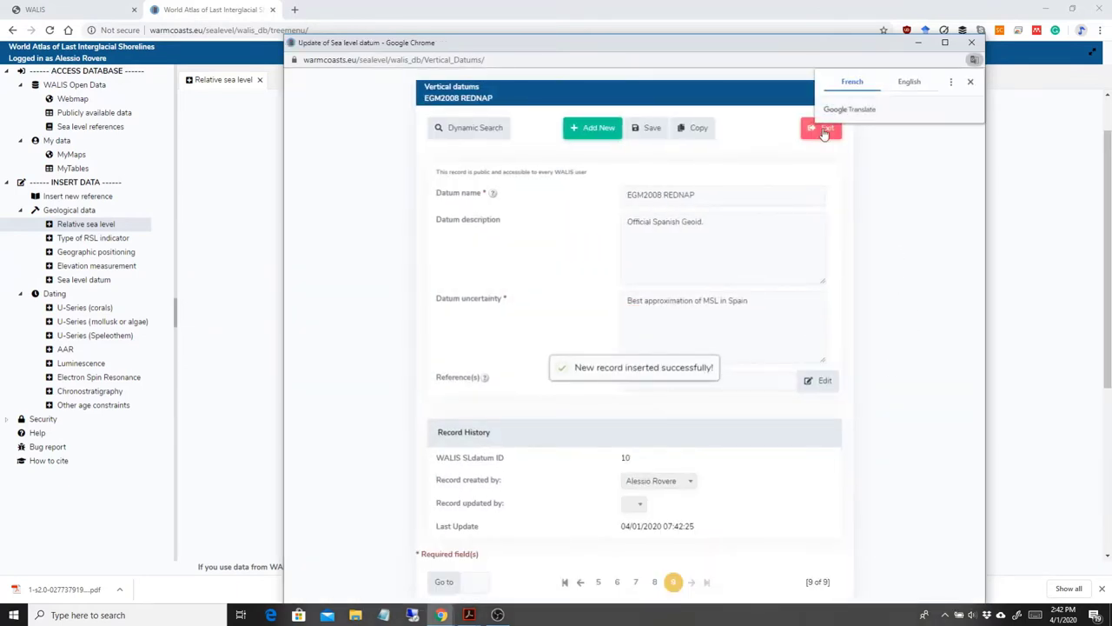
{"action": "left_click", "coordinate": [824, 130]}
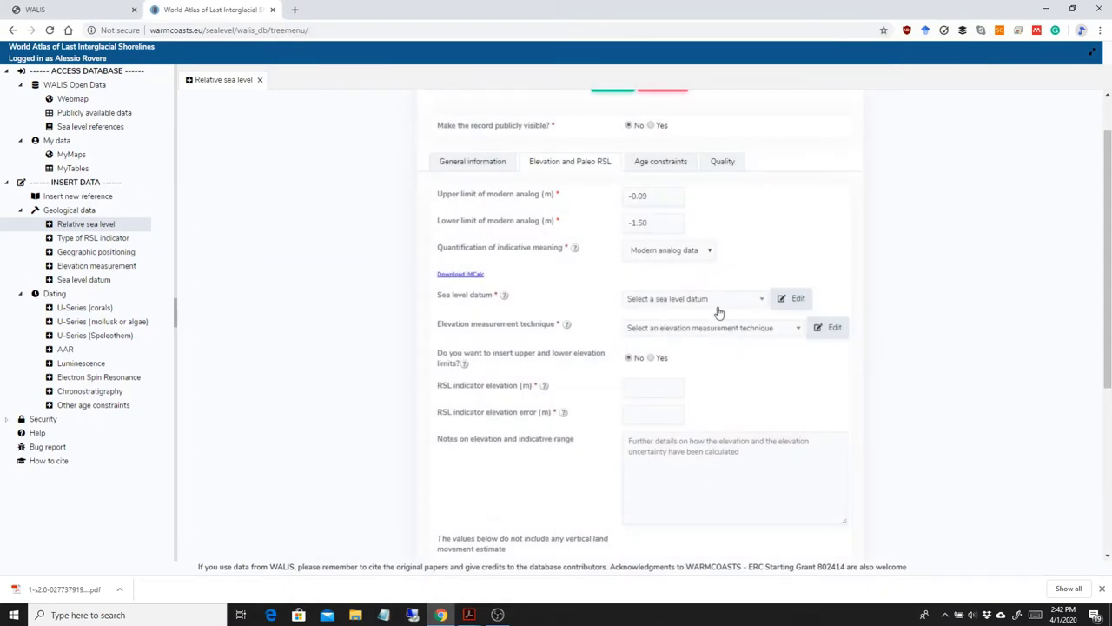
Set the sea level datum to EGM2008 REDNAP and the elevation measurement technique to Differential GPS
{"action": "left_click", "coordinate": [713, 301]}
{"action": "left_click", "coordinate": [700, 370]}
{"action": "left_click", "coordinate": [723, 339]}
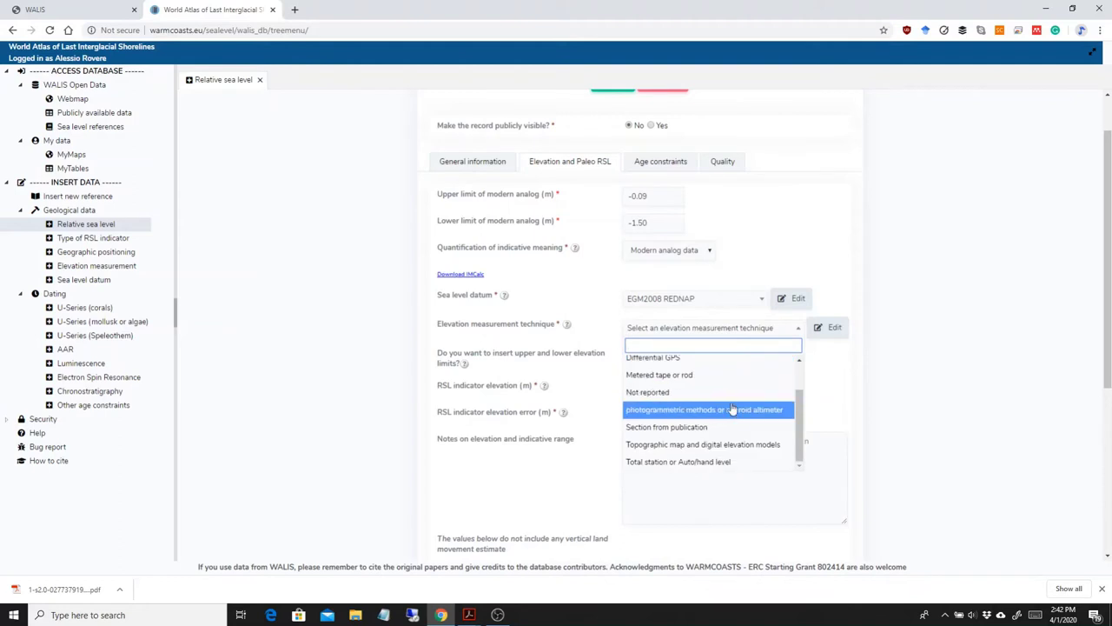
{"action": "left_click", "coordinate": [691, 400]}
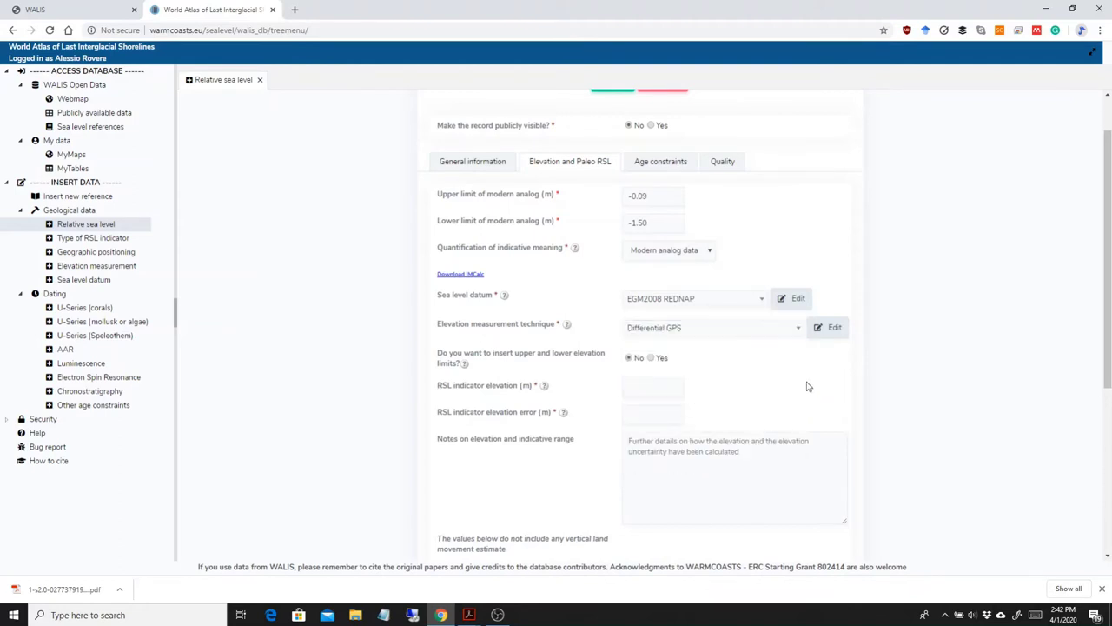
{"action": "scroll", "coordinate": [835, 377], "scroll_direction": "down", "scroll_amount": 1}
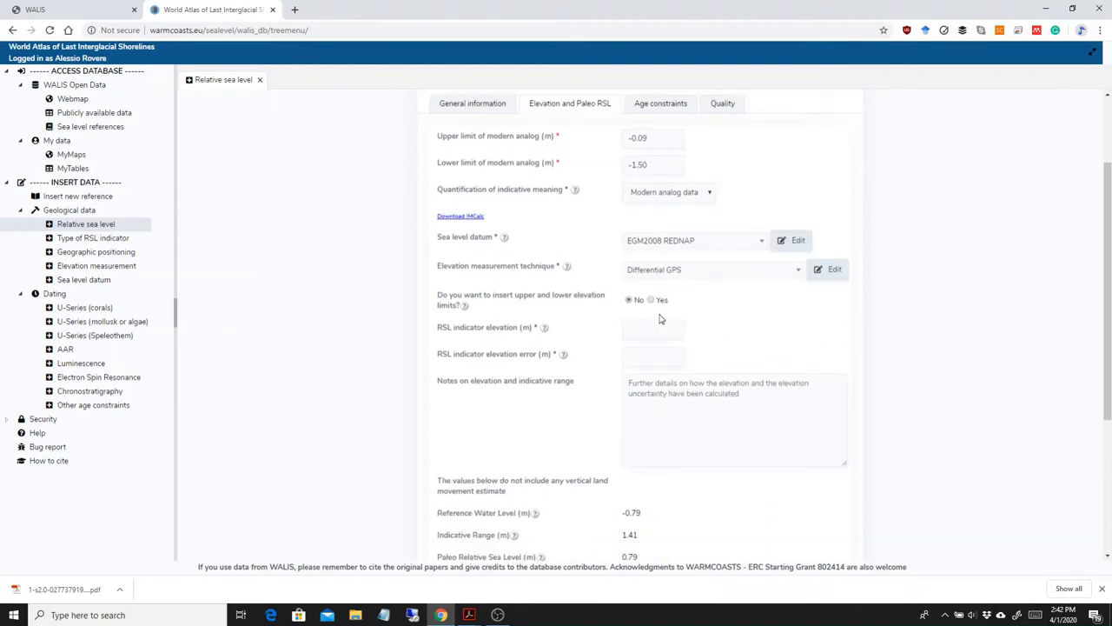
{"action": "mouse_move", "coordinate": [441, 305]}
{"action": "left_click", "coordinate": [652, 301]}
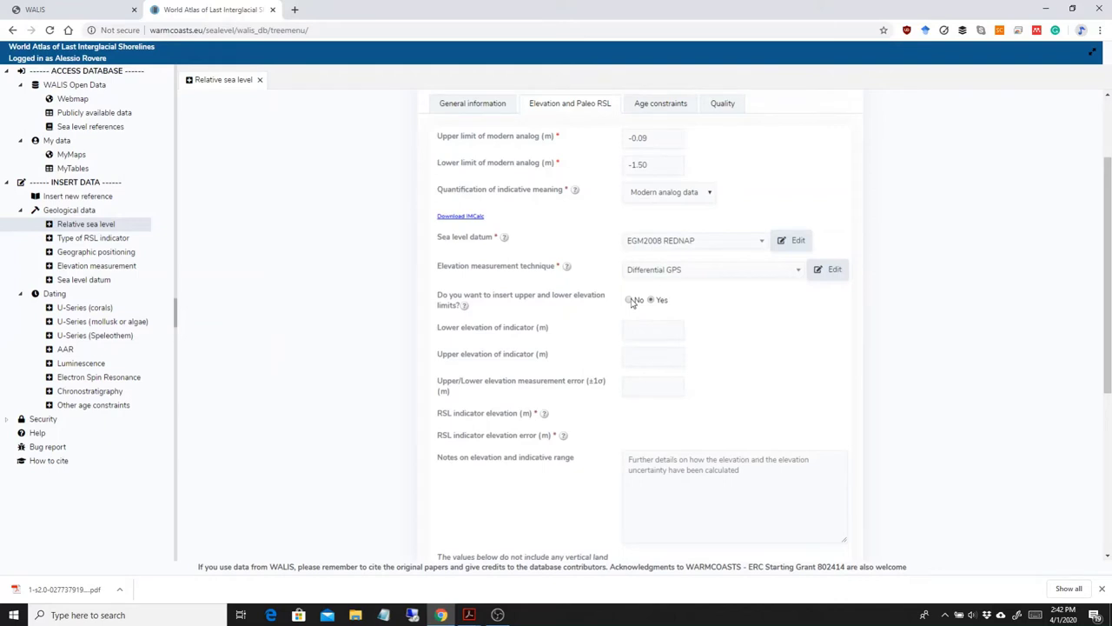
{"action": "left_click", "coordinate": [630, 300]}
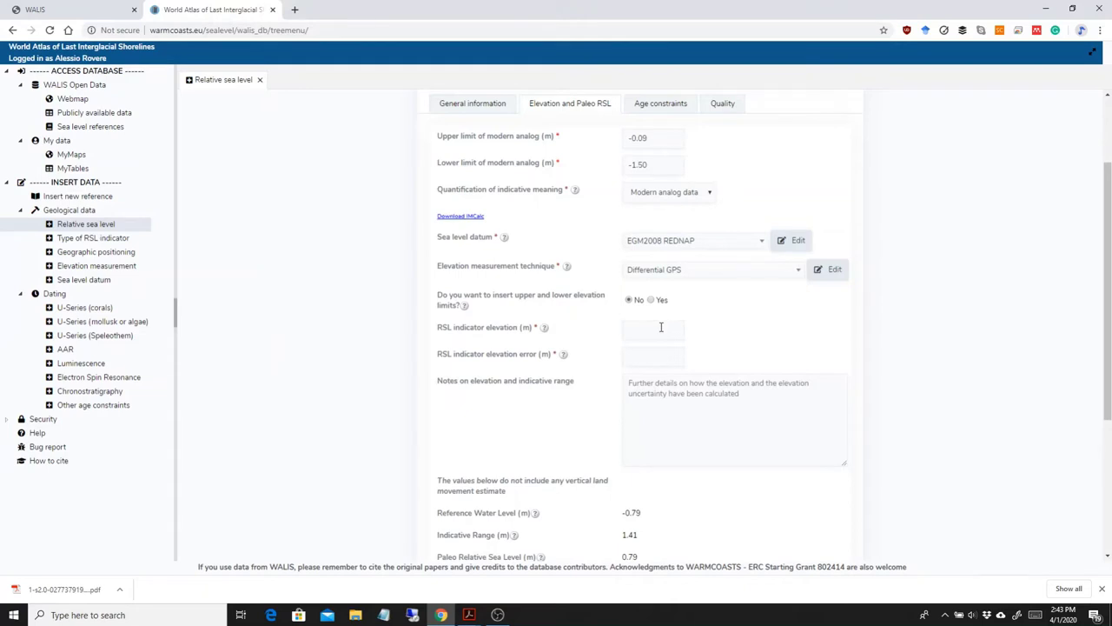
Set the RSL indicator elevation to 1.31 m and its elevation error to 0.02 m
{"action": "left_click", "coordinate": [661, 327]}
{"action": "type", "text": "1.31"}
{"action": "key", "text": "Tab"}
{"action": "type", "text": "0.02"}
{"action": "left_click", "coordinate": [805, 334]}
Review the calculated reference water level, indicative range and paleo relative sea level, and open the age constraints section
{"action": "left_click", "coordinate": [691, 387]}
{"action": "scroll", "coordinate": [929, 339], "scroll_direction": "down", "scroll_amount": 1}
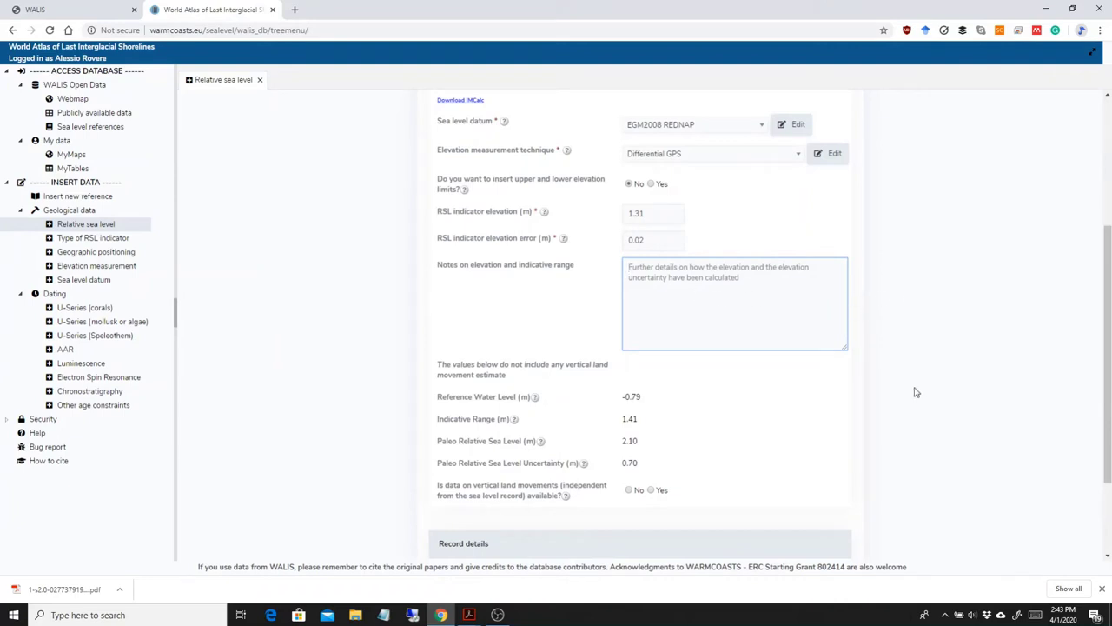
{"action": "scroll", "coordinate": [922, 389], "scroll_direction": "down", "scroll_amount": 2}
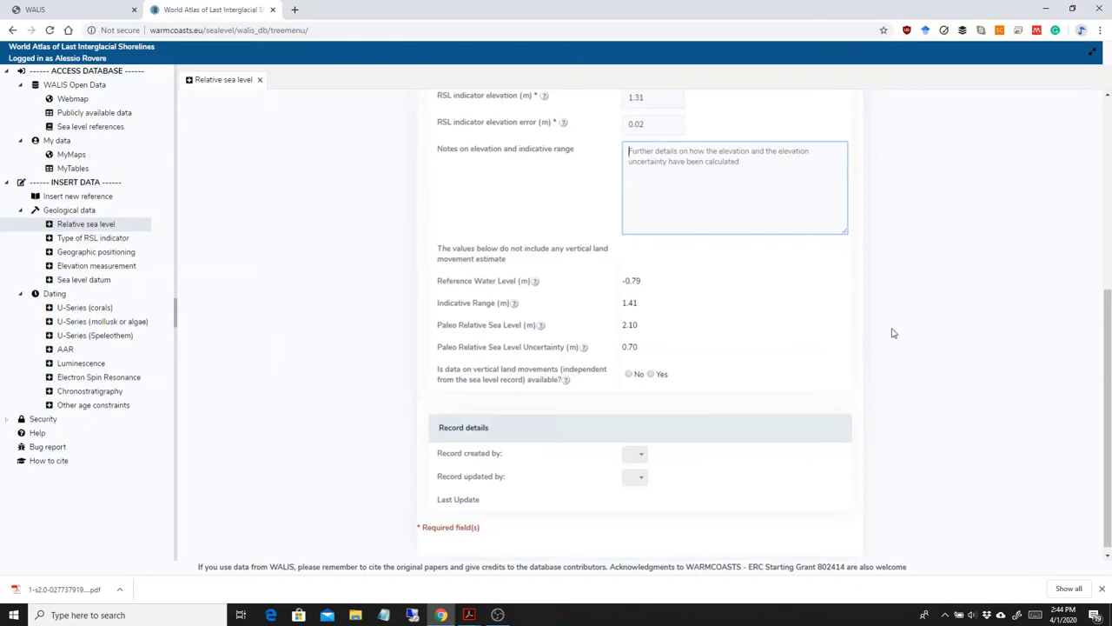
{"action": "scroll", "coordinate": [891, 330], "scroll_direction": "up", "scroll_amount": 5}
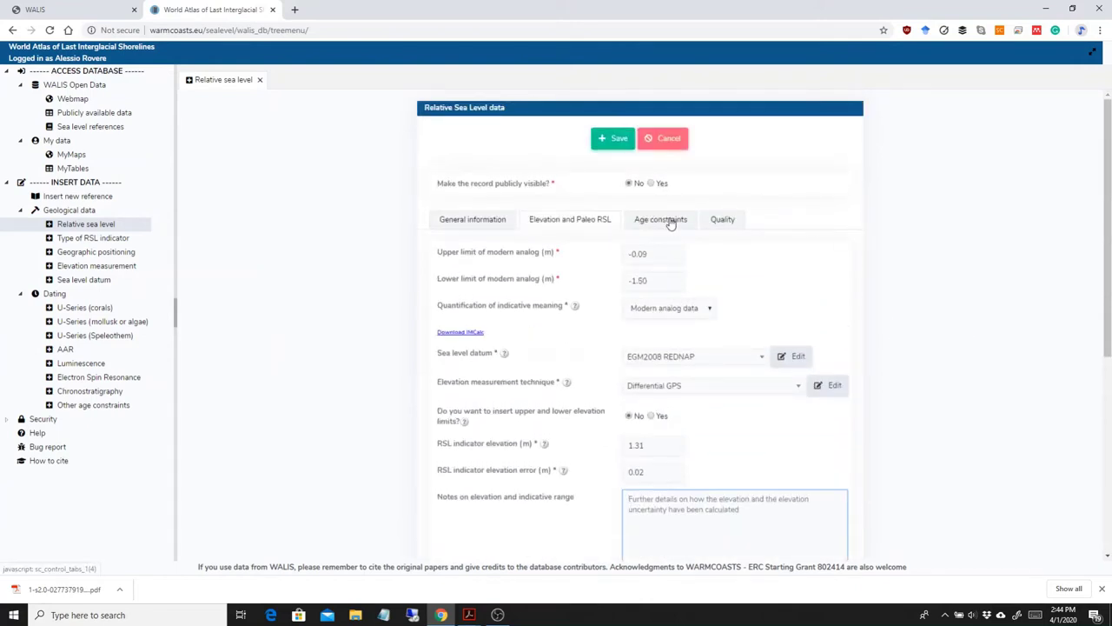
{"action": "left_click", "coordinate": [670, 221]}
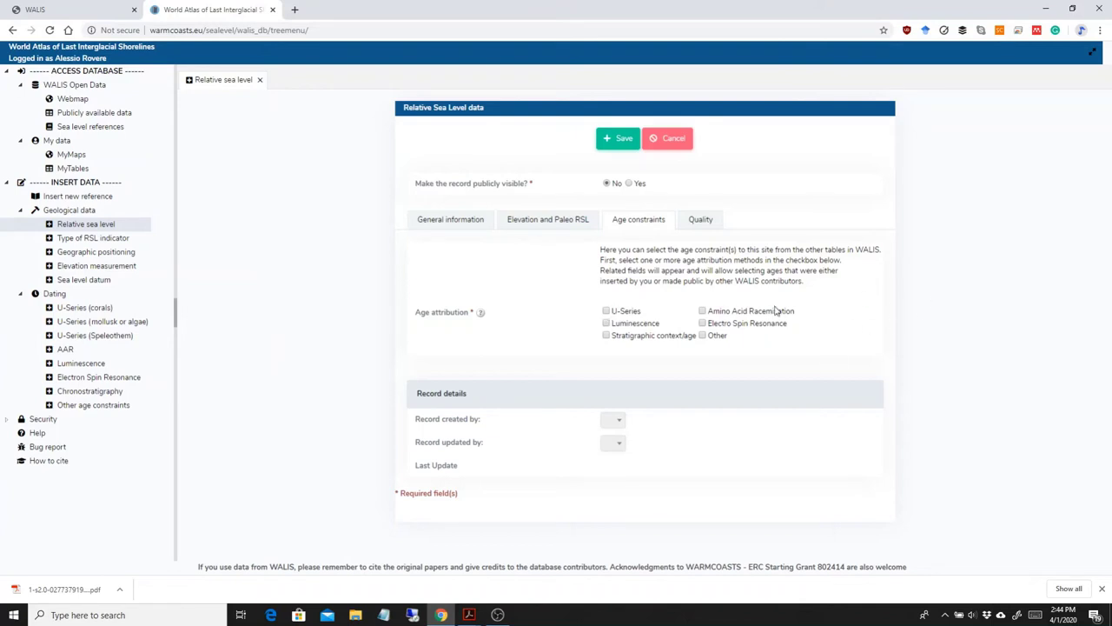
Enable Amino Acid Racemization as an age attribution method and set its constraint to Equal to
{"action": "left_click", "coordinate": [554, 223]}
{"action": "left_click", "coordinate": [647, 227]}
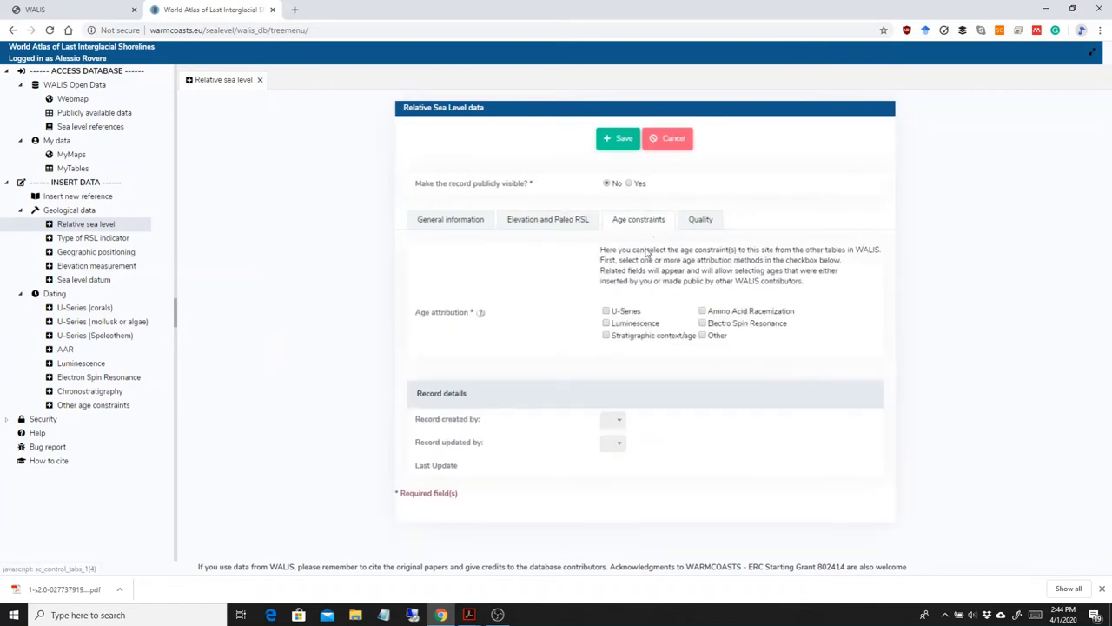
{"action": "left_click", "coordinate": [702, 312]}
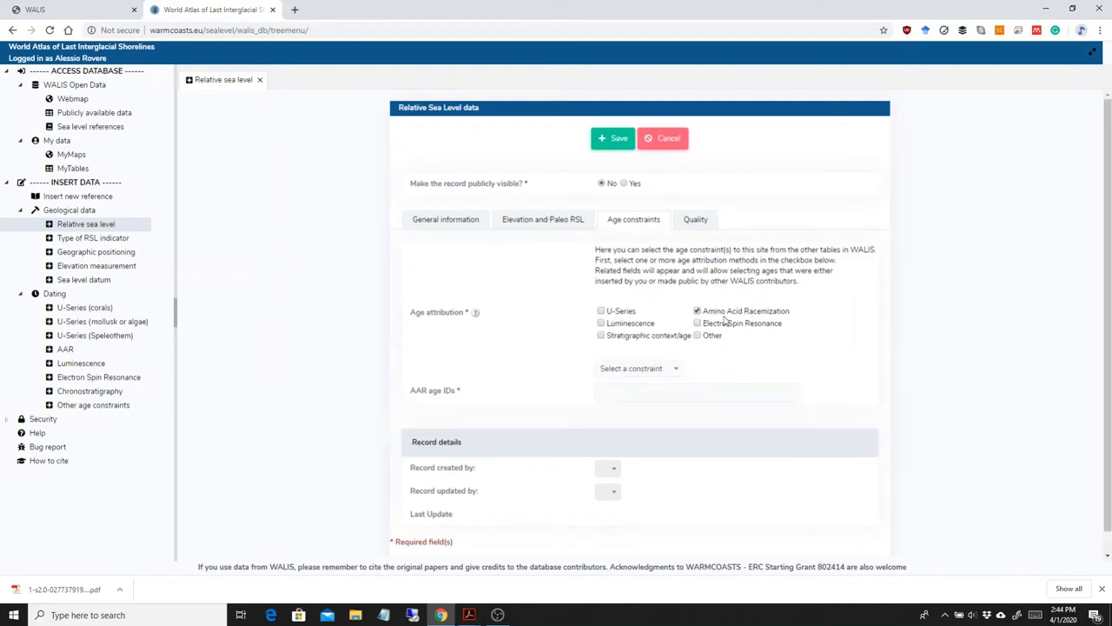
{"action": "left_click", "coordinate": [667, 371]}
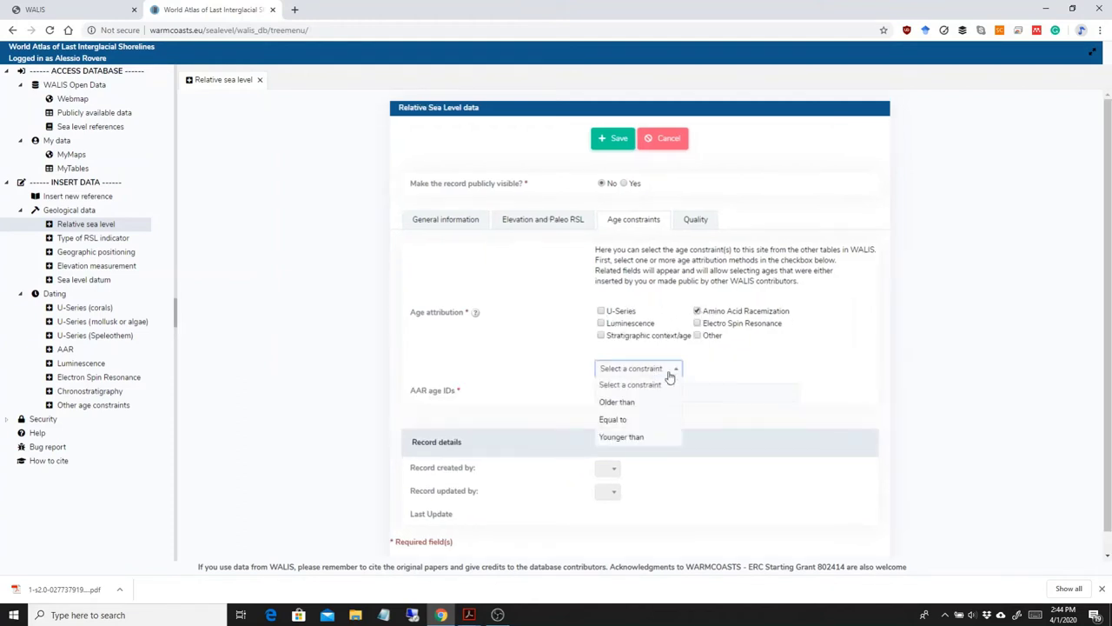
{"action": "left_click", "coordinate": [786, 373]}
{"action": "left_click", "coordinate": [671, 371]}
{"action": "left_click", "coordinate": [641, 419]}
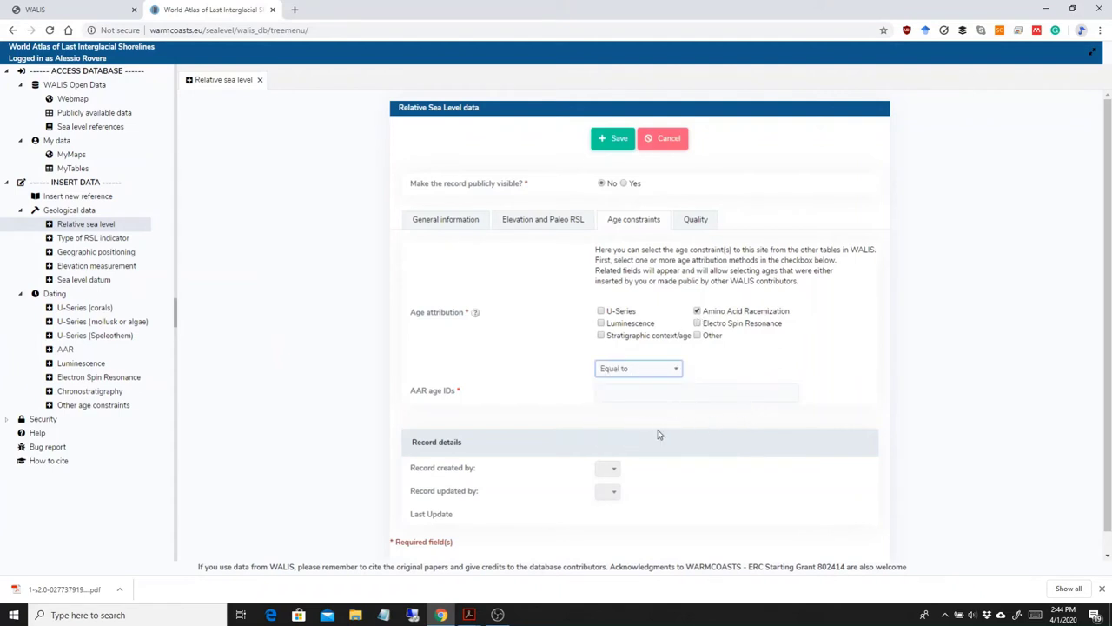
Consult the Campo de Tiro samples in Table 1 of the 1987 Quaternary Science Reviews paper and add AAR age IDs CTC-I and CTC-II
{"action": "left_click", "coordinate": [468, 614]}
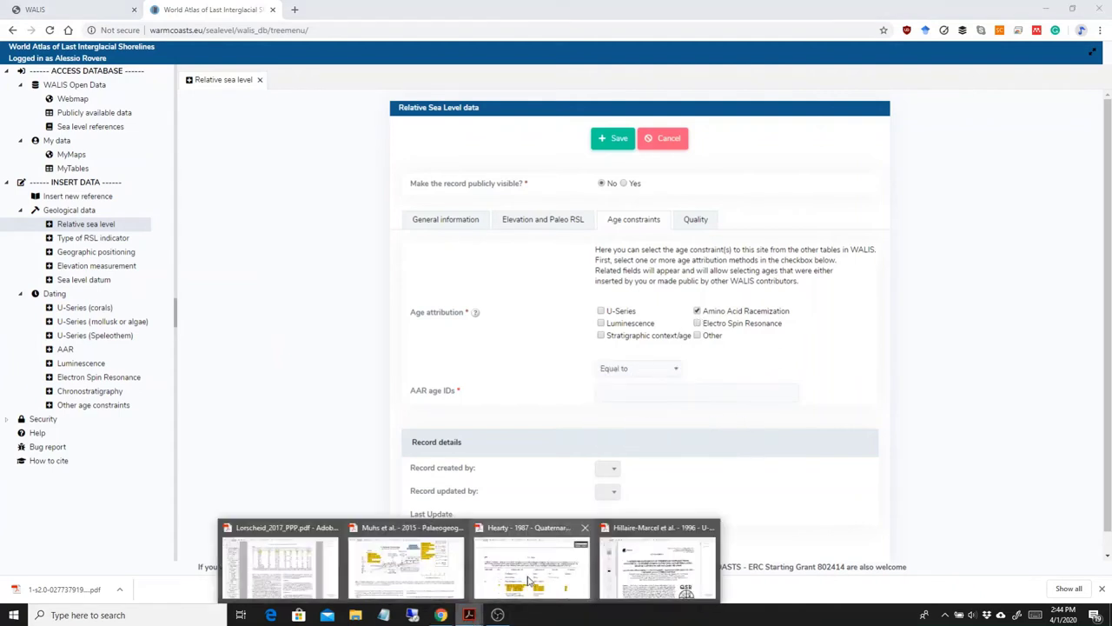
{"action": "left_click", "coordinate": [527, 580]}
{"action": "scroll", "coordinate": [782, 325], "scroll_direction": "down", "scroll_amount": 4}
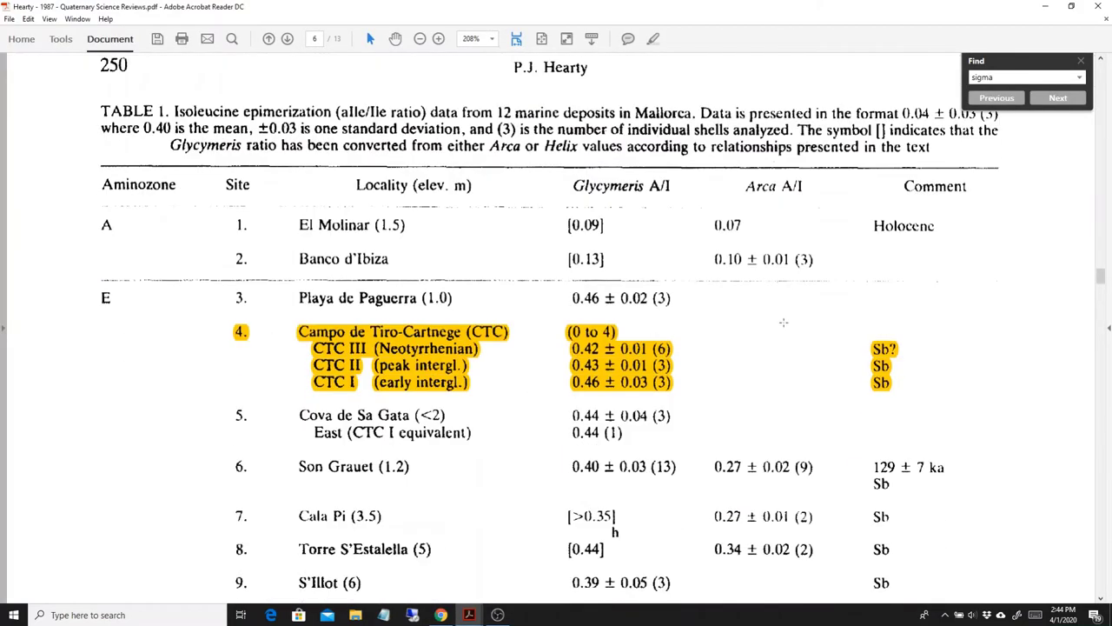
{"action": "scroll", "coordinate": [782, 324], "scroll_direction": "down", "scroll_amount": 2}
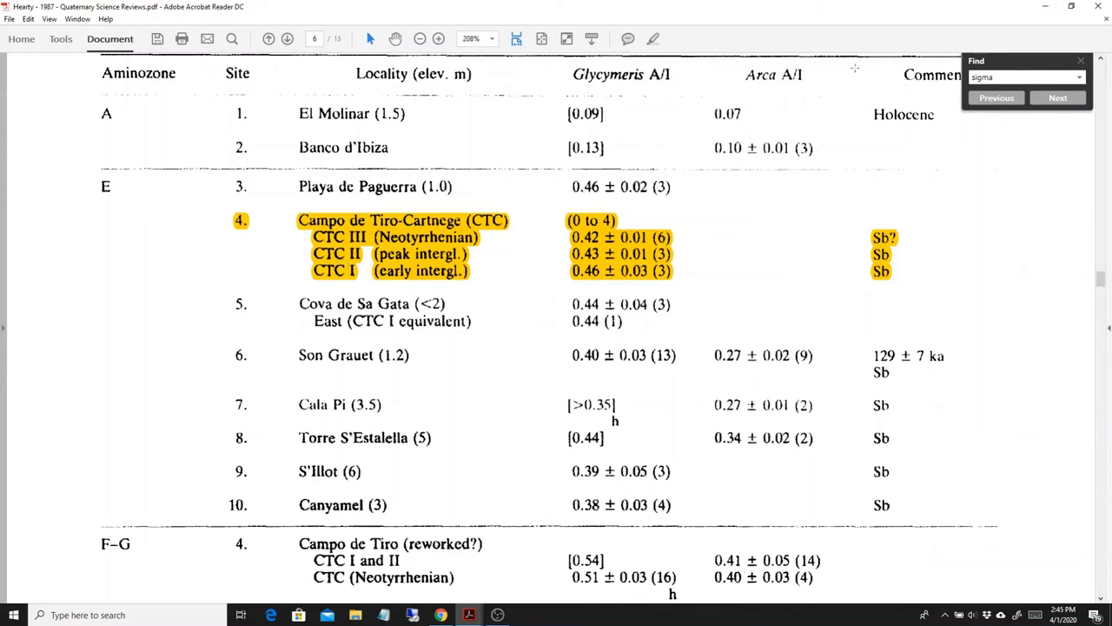
{"action": "left_click", "coordinate": [1046, 6]}
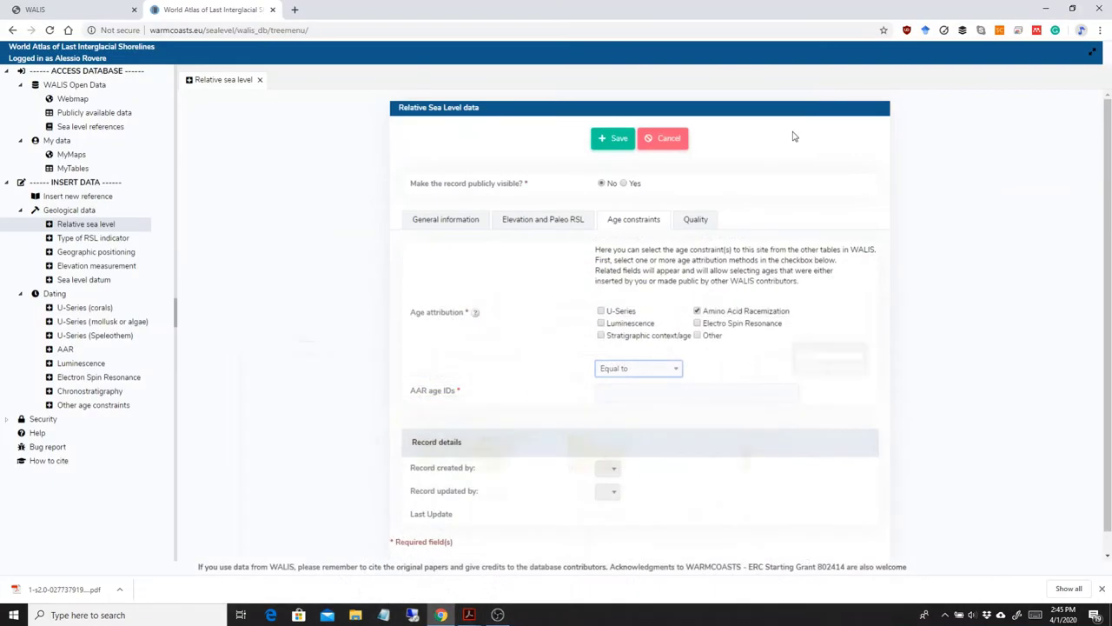
{"action": "left_click", "coordinate": [638, 390]}
{"action": "type", "text": "CTC"}
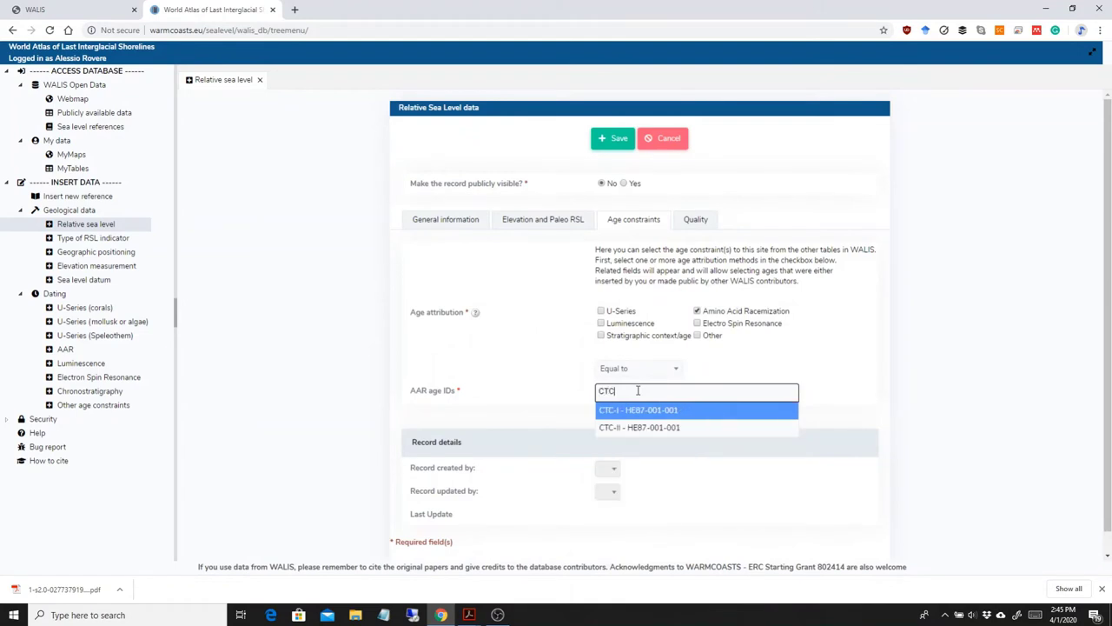
{"action": "key", "text": "Return"}
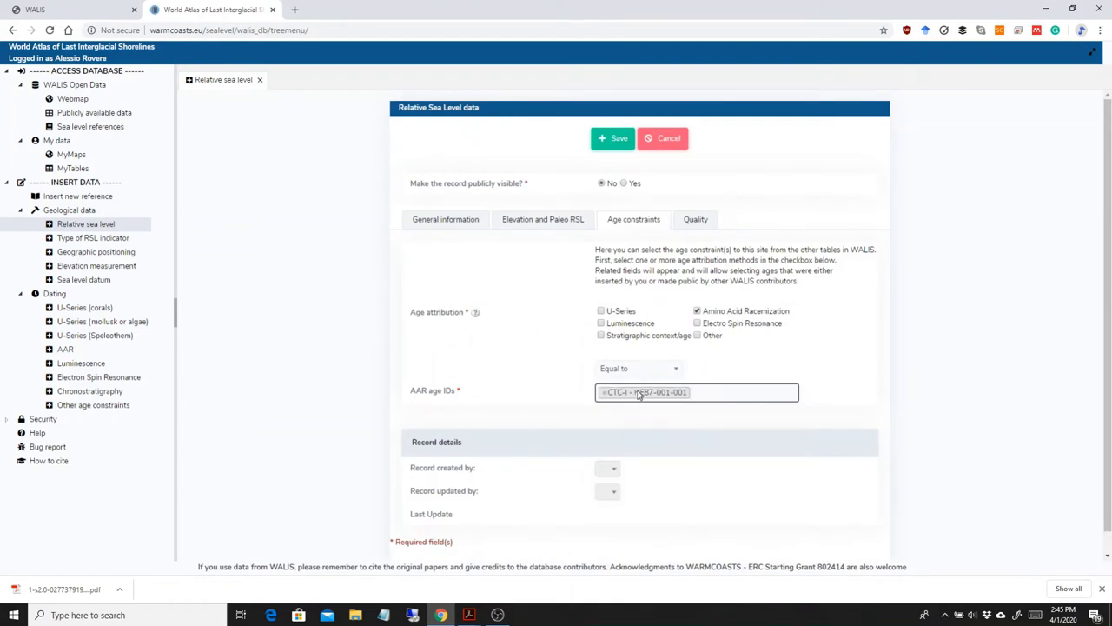
{"action": "left_click", "coordinate": [727, 392]}
{"action": "type", "text": "CTC"}
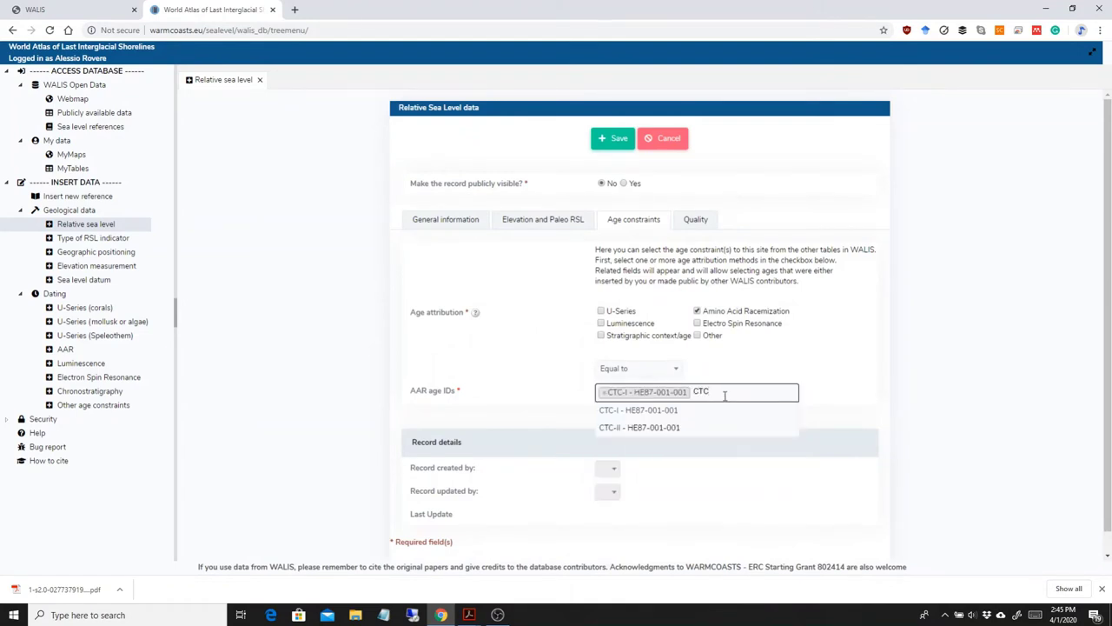
{"action": "left_click", "coordinate": [692, 427]}
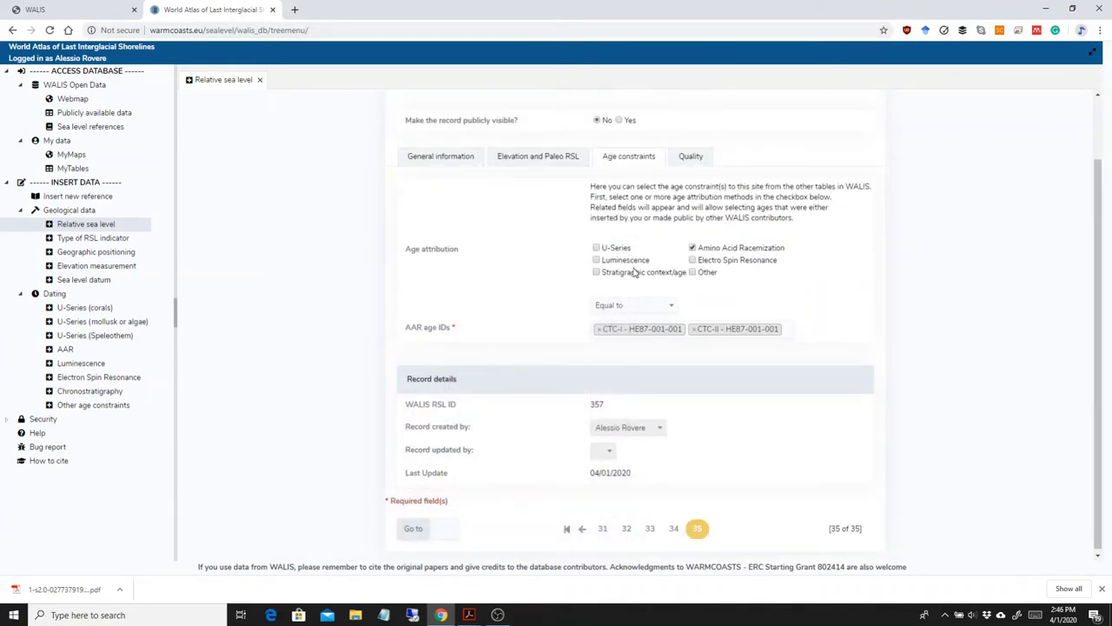
Enable U-Series age attribution, consult the Campo de Tiro coral ages in the 2015 paper's Table 1, and set the constraint to Equal to
{"action": "left_click", "coordinate": [597, 249]}
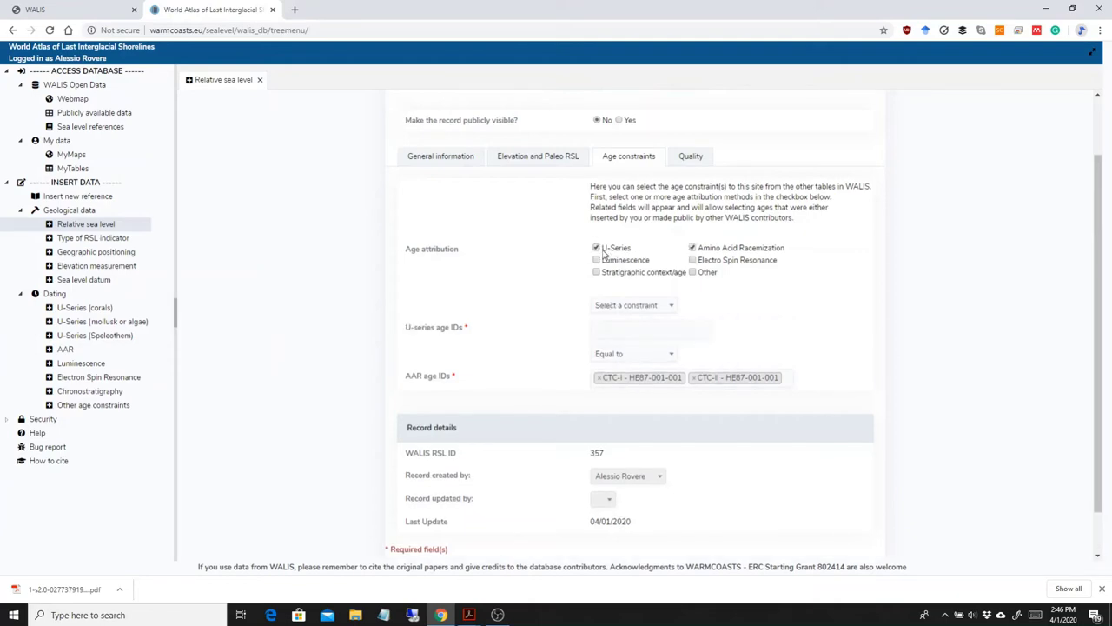
{"action": "mouse_move", "coordinate": [469, 614]}
{"action": "left_click", "coordinate": [407, 565]}
{"action": "scroll", "coordinate": [556, 331], "scroll_direction": "up", "scroll_amount": 4}
{"action": "left_click_drag", "start_coordinate": [1099, 261], "coordinate": [1100, 193]}
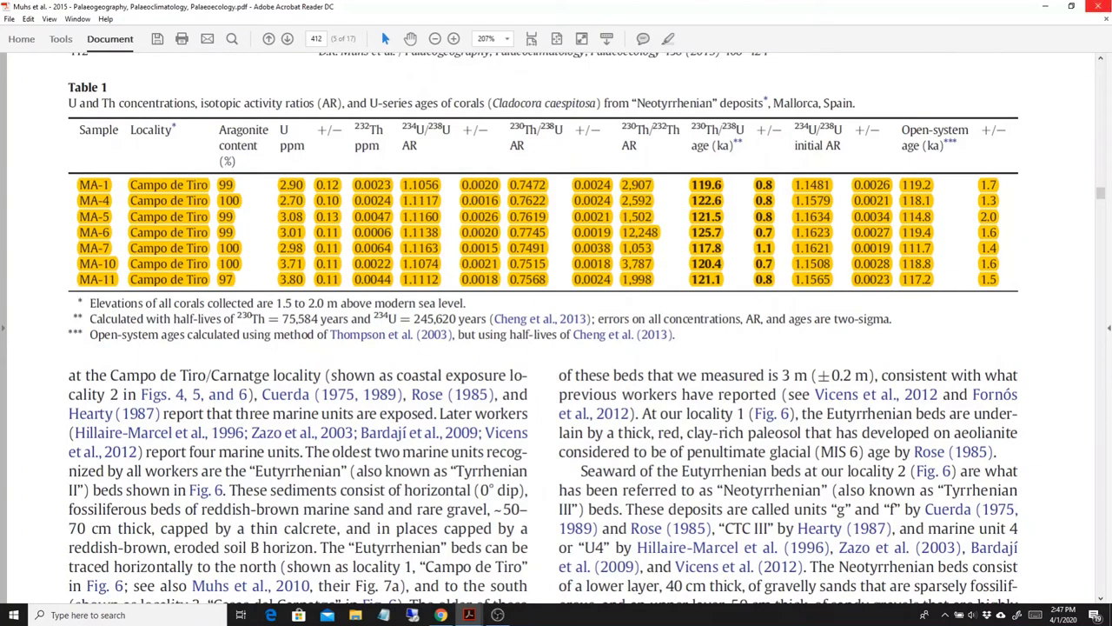
{"action": "left_click", "coordinate": [1046, 7]}
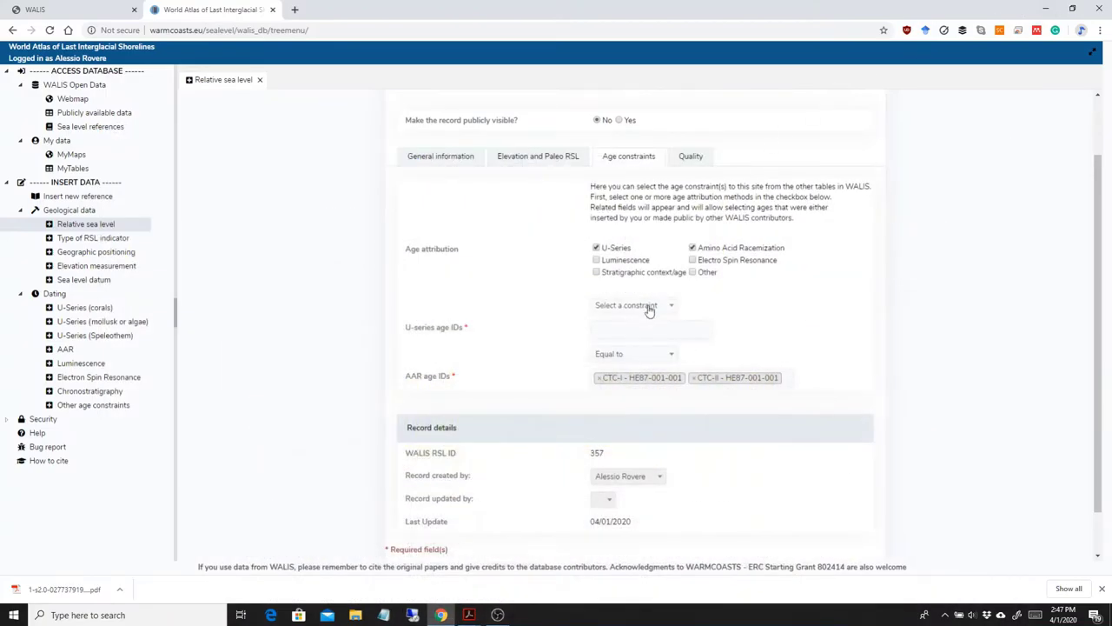
{"action": "left_click", "coordinate": [645, 305]}
{"action": "left_click", "coordinate": [633, 356]}
Add samples MA-1 (MU15-001-001) and MA-4 (MU15-002-001) to the U-series age IDs
{"action": "left_click", "coordinate": [621, 329]}
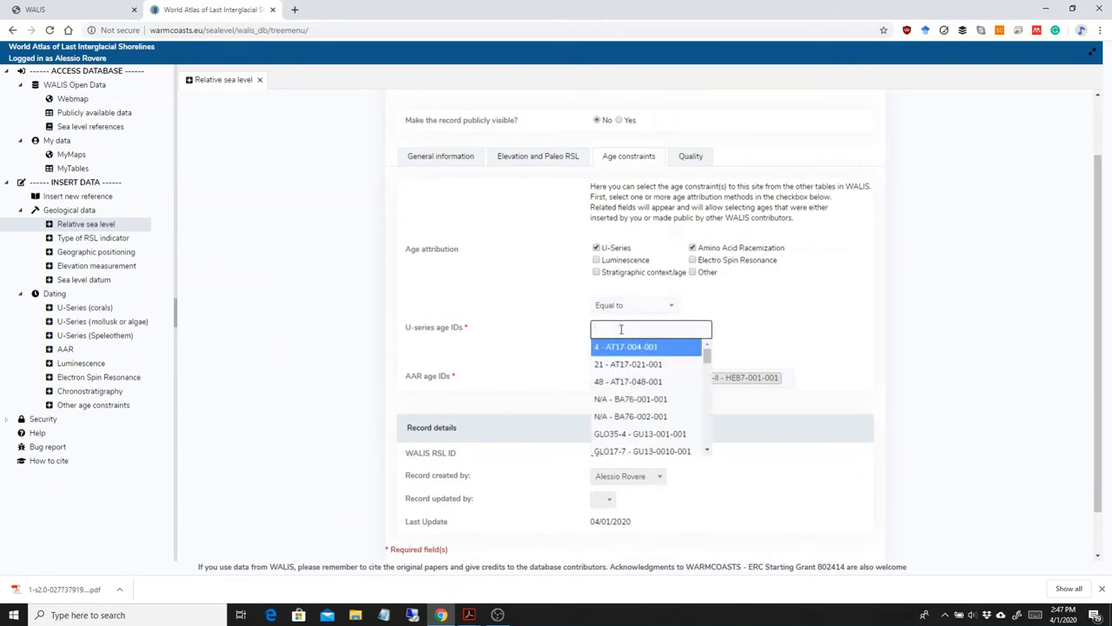
{"action": "type", "text": "MA"}
{"action": "key", "text": "Return"}
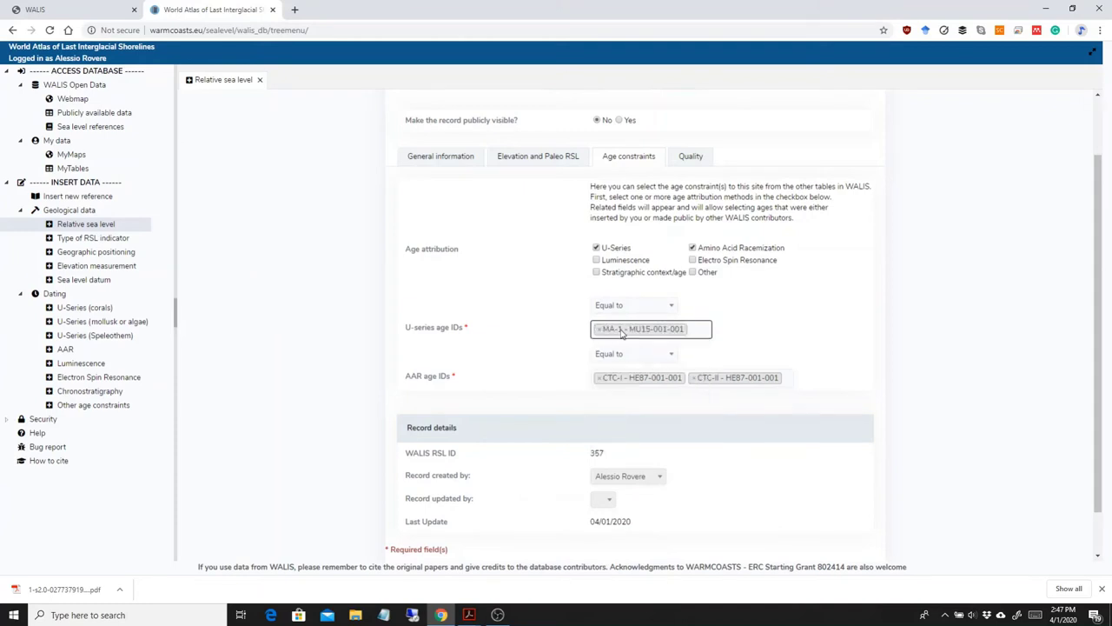
{"action": "left_click", "coordinate": [697, 328]}
{"action": "type", "text": "MA"}
{"action": "key", "text": "Down"}
{"action": "key", "text": "Return"}
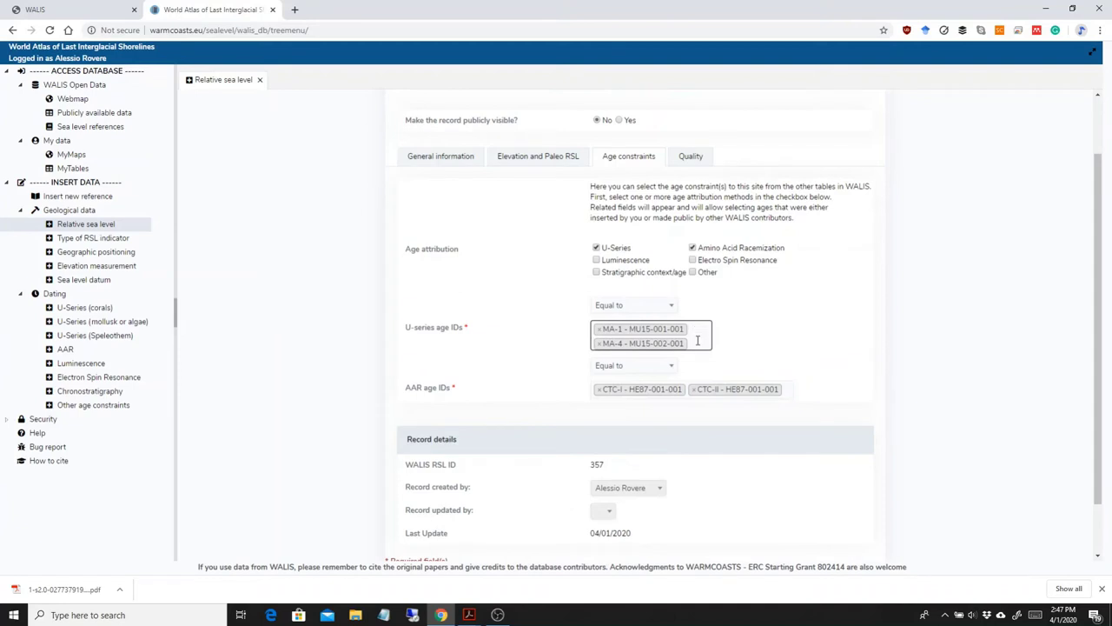
Add samples MA-5 (MU15-003-001) and MA-6 (MU15-004-001) to the U-series age IDs
{"action": "left_click", "coordinate": [696, 341]}
{"action": "type", "text": "MA"}
{"action": "key", "text": "Down"}
{"action": "key", "text": "Return"}
{"action": "left_click", "coordinate": [699, 357]}
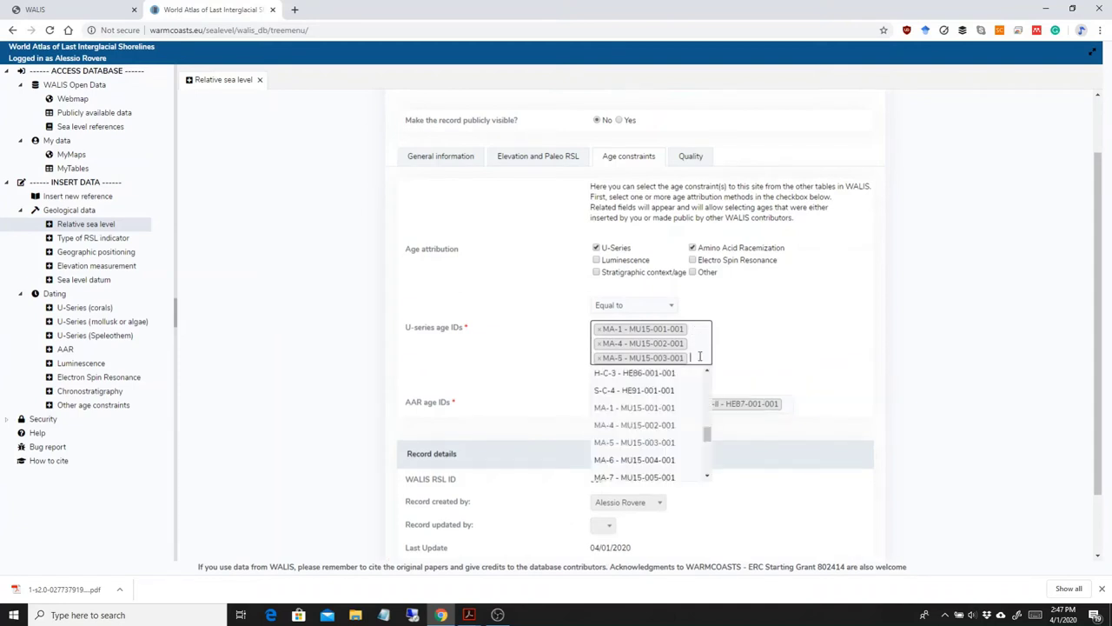
{"action": "key", "text": "Down"}
{"action": "key", "text": "Return"}
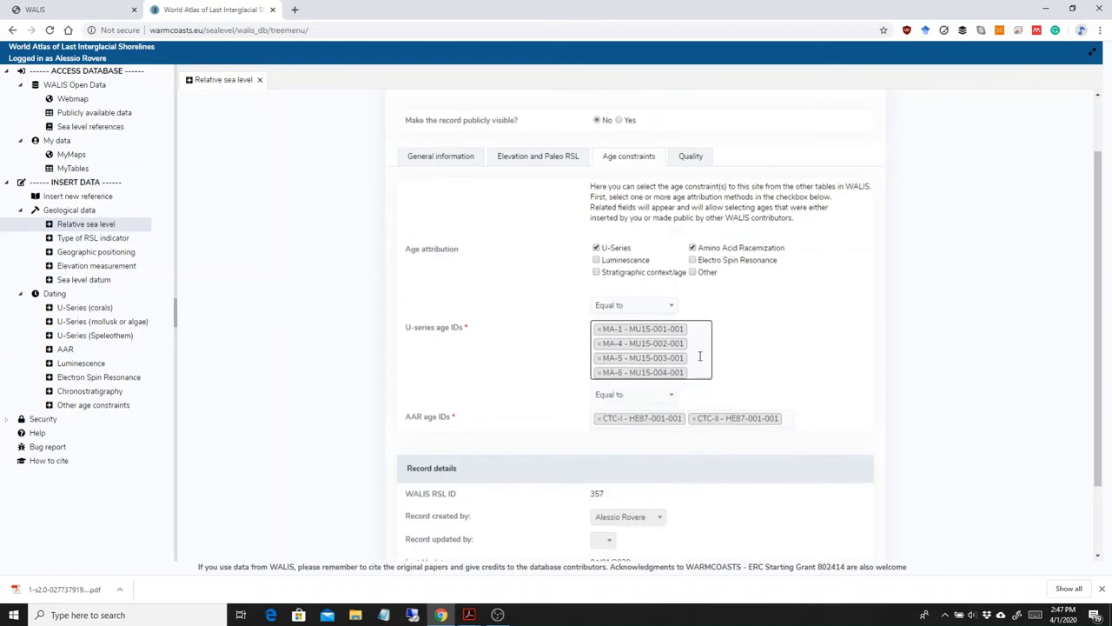
Add samples MA-7 (MU15-005-001) and MA-10 (MU15-006-001) to the U-series age IDs
{"action": "left_click", "coordinate": [709, 371]}
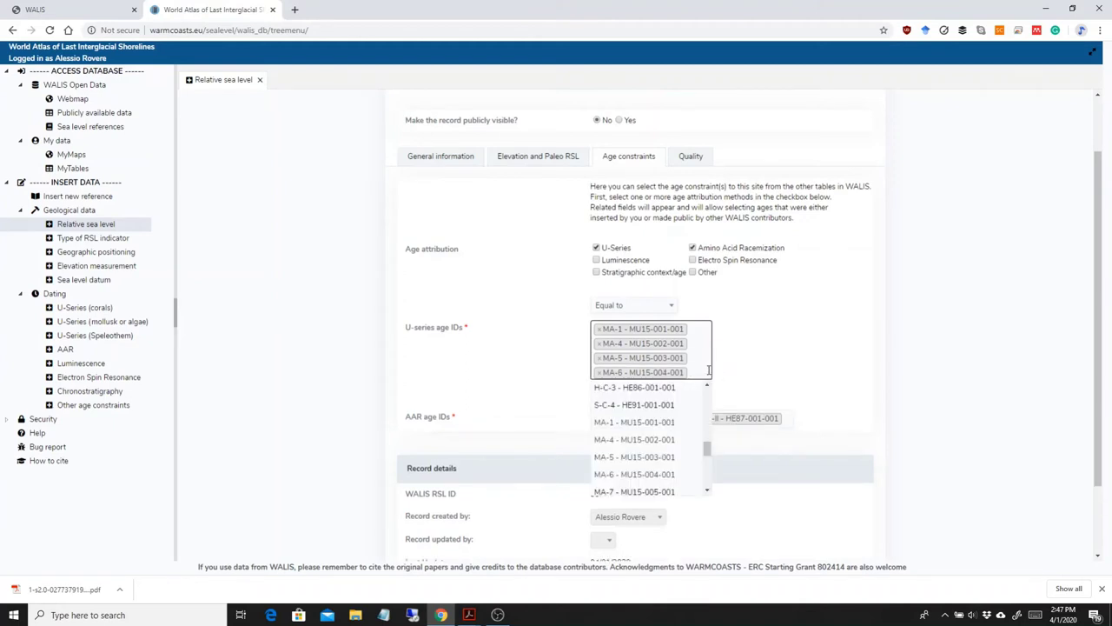
{"action": "scroll", "coordinate": [674, 442], "scroll_direction": "down", "scroll_amount": 1}
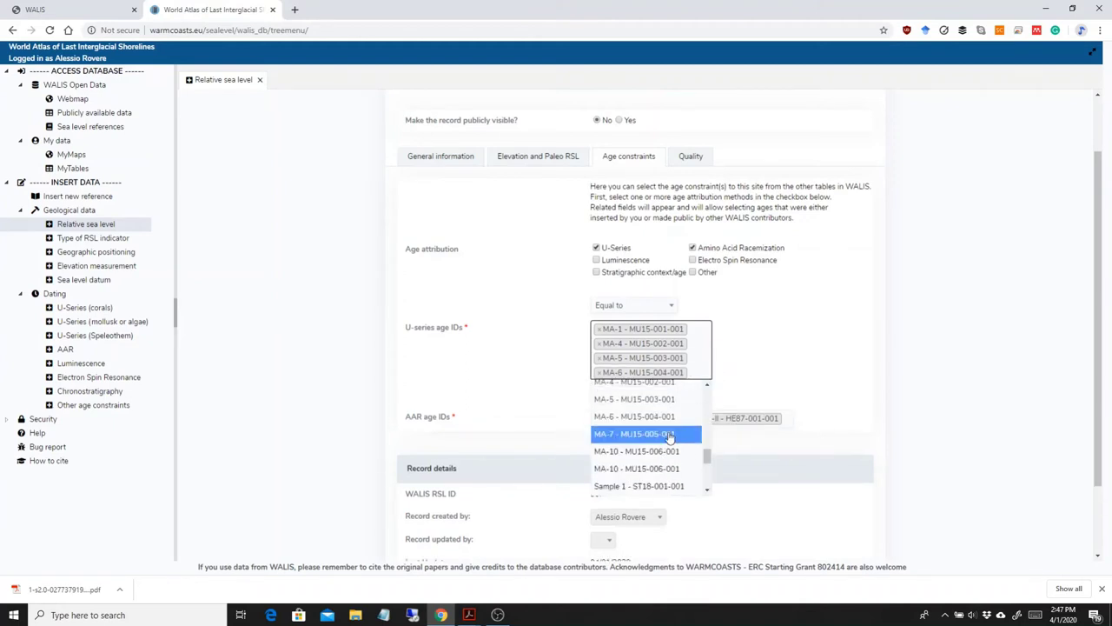
{"action": "left_click", "coordinate": [669, 434]}
{"action": "left_click", "coordinate": [692, 386]}
{"action": "scroll", "coordinate": [617, 476], "scroll_direction": "down", "scroll_amount": 1}
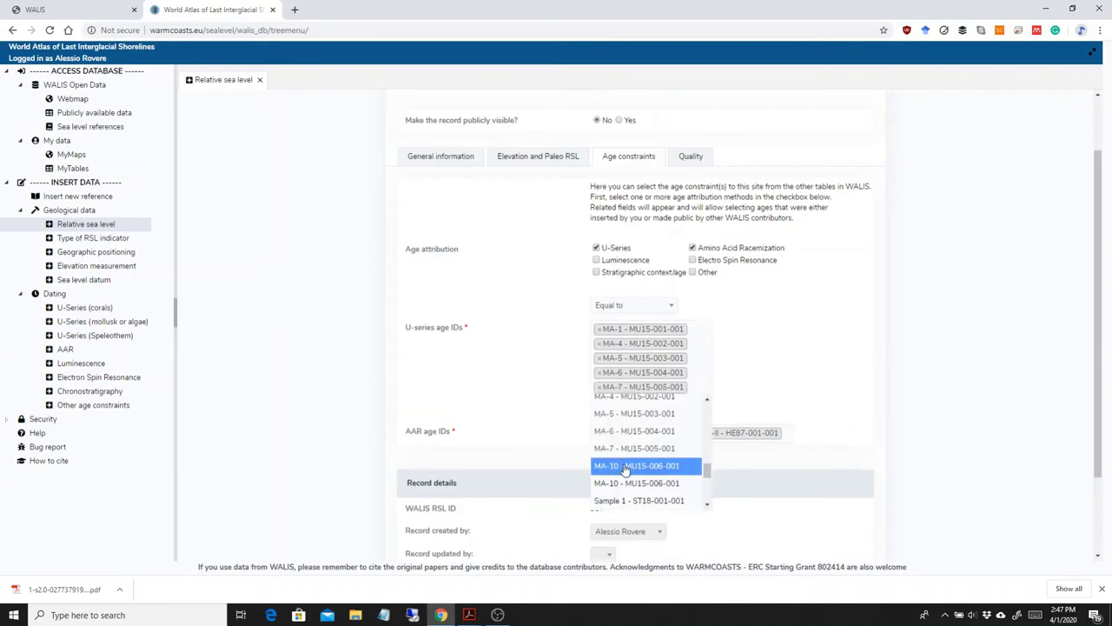
{"action": "left_click", "coordinate": [630, 465]}
{"action": "scroll", "coordinate": [801, 369], "scroll_direction": "up", "scroll_amount": 2}
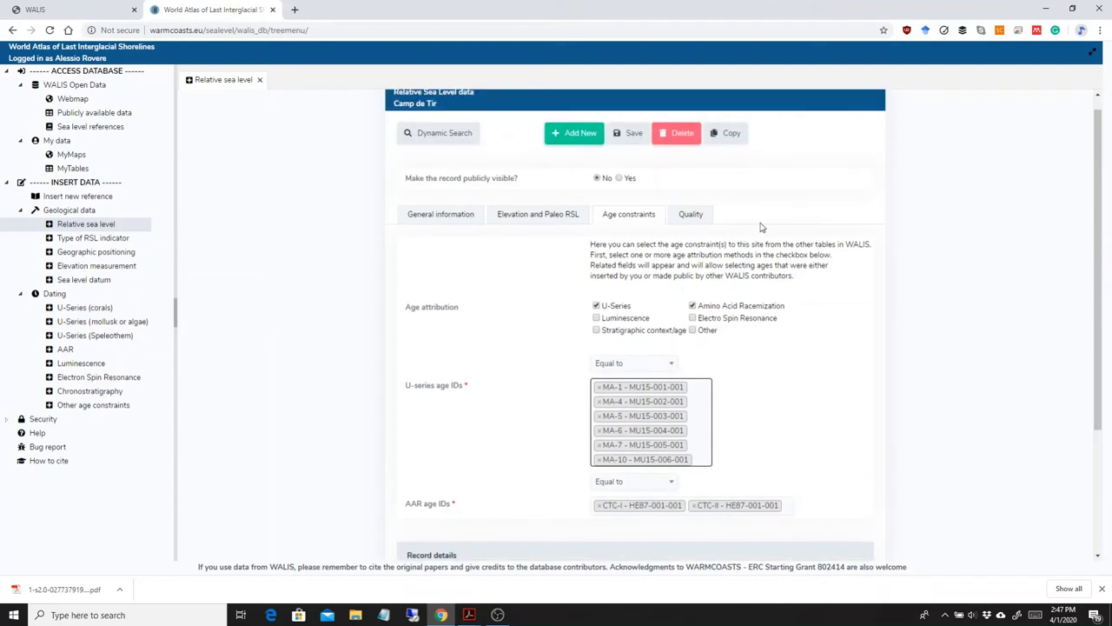
{"action": "scroll", "coordinate": [887, 352], "scroll_direction": "down", "scroll_amount": 2}
{"action": "scroll", "coordinate": [874, 383], "scroll_direction": "up", "scroll_amount": 2}
Enable Stratigraphic context/age with the constraint Equal to and assign the age ID P. latus or Senegalese fauna (Mediterranean)
{"action": "left_click", "coordinate": [597, 331]}
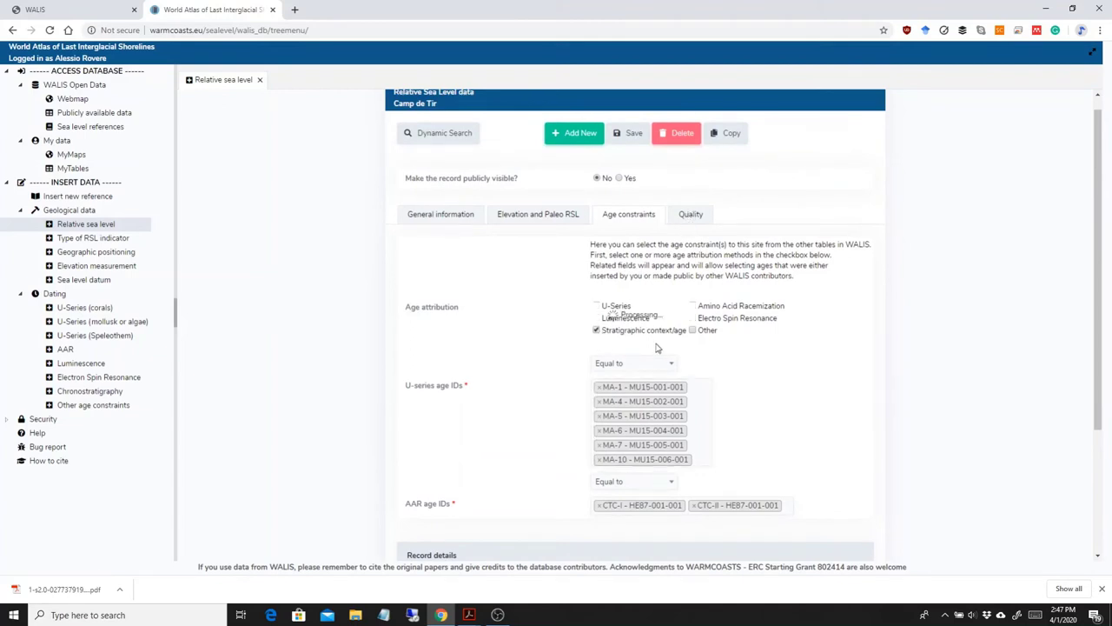
{"action": "scroll", "coordinate": [832, 379], "scroll_direction": "down", "scroll_amount": 2}
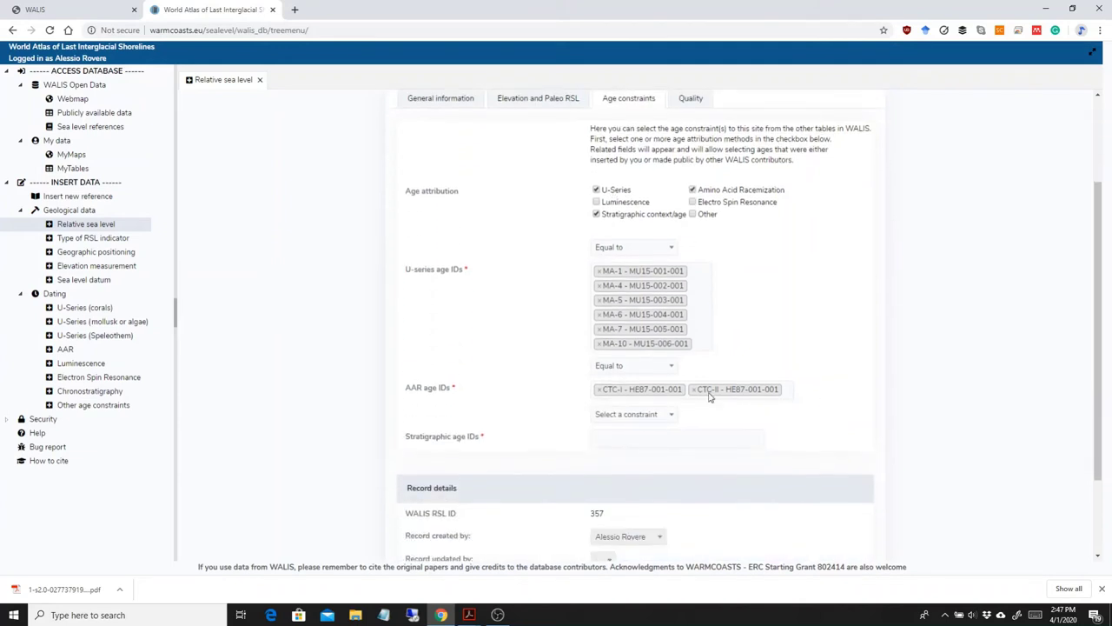
{"action": "left_click", "coordinate": [652, 419]}
{"action": "left_click", "coordinate": [622, 461]}
{"action": "left_click", "coordinate": [627, 439]}
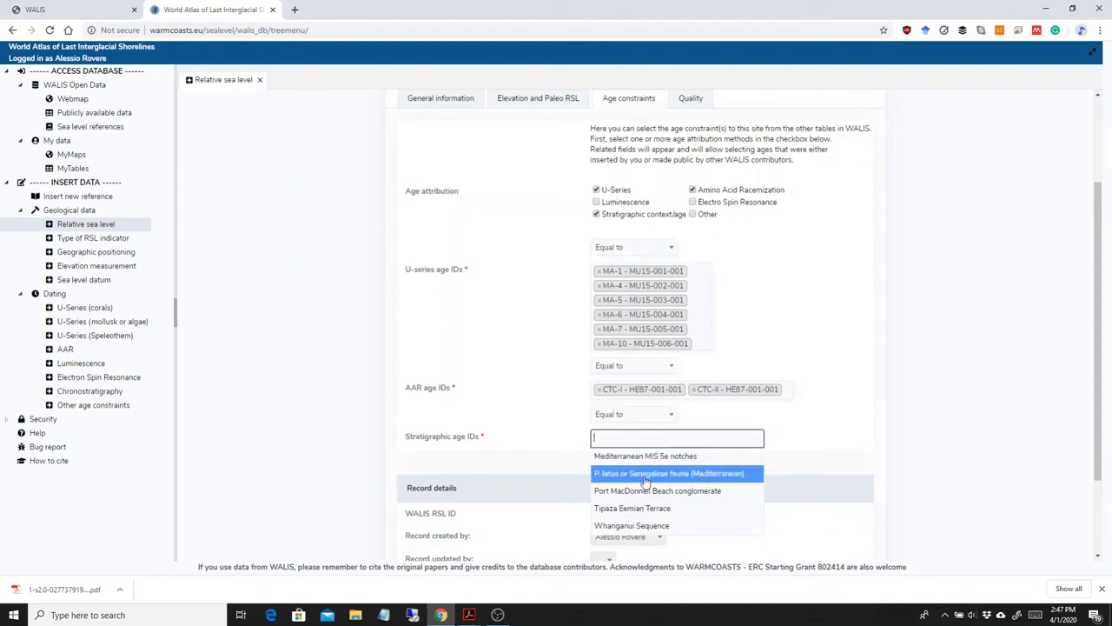
{"action": "left_click", "coordinate": [645, 475]}
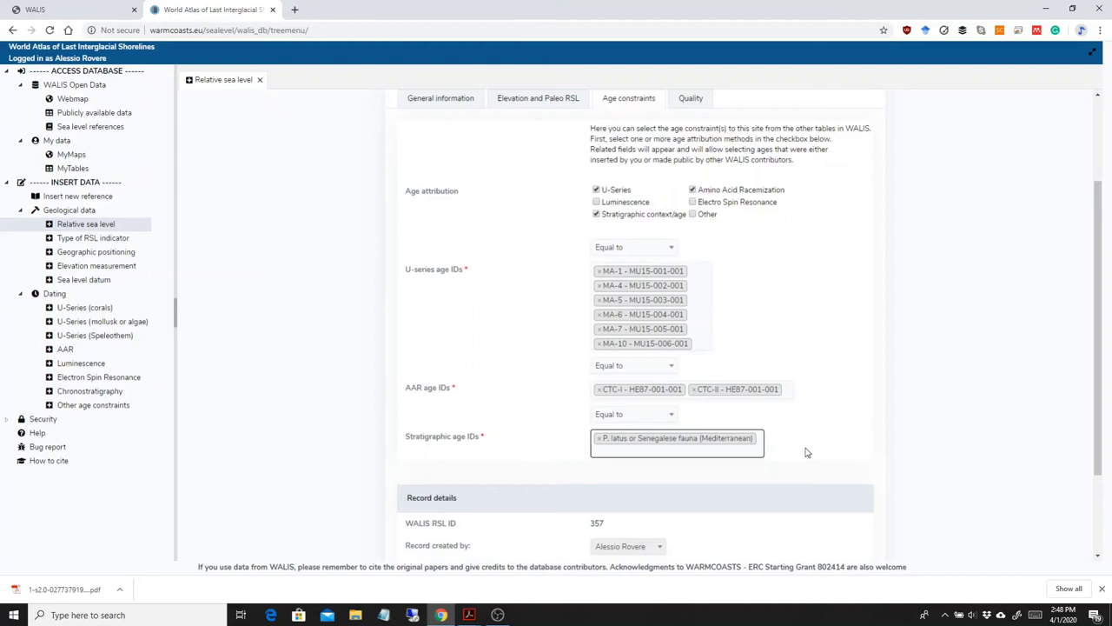
{"action": "scroll", "coordinate": [822, 374], "scroll_direction": "up", "scroll_amount": 1}
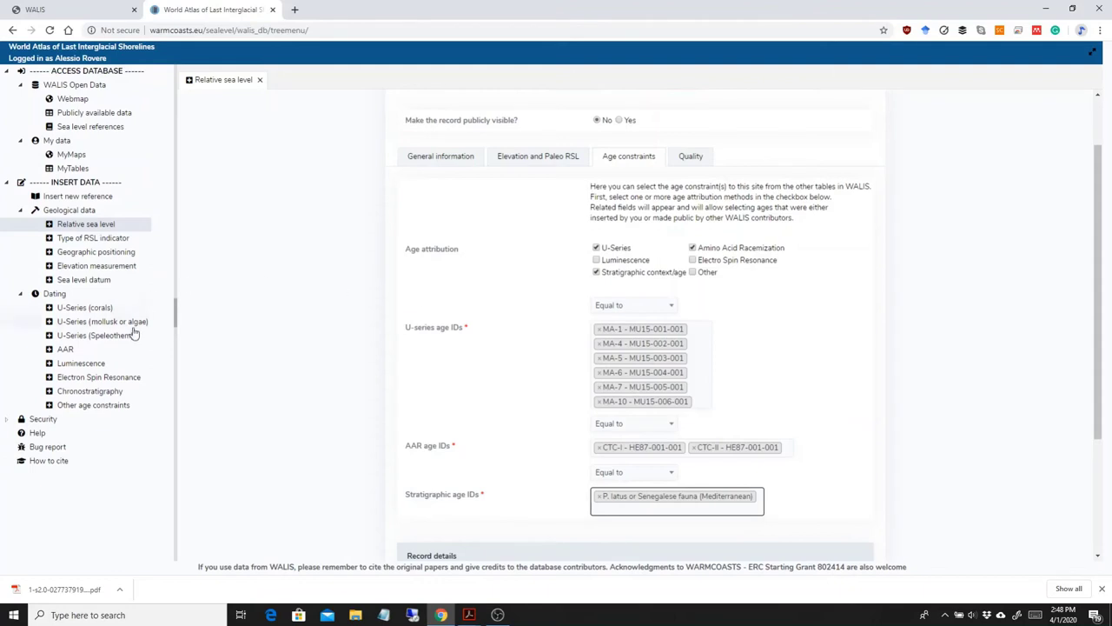
Rate the quality of the RSL data at five stars and the quality of the age information at four stars
{"action": "left_click", "coordinate": [691, 159]}
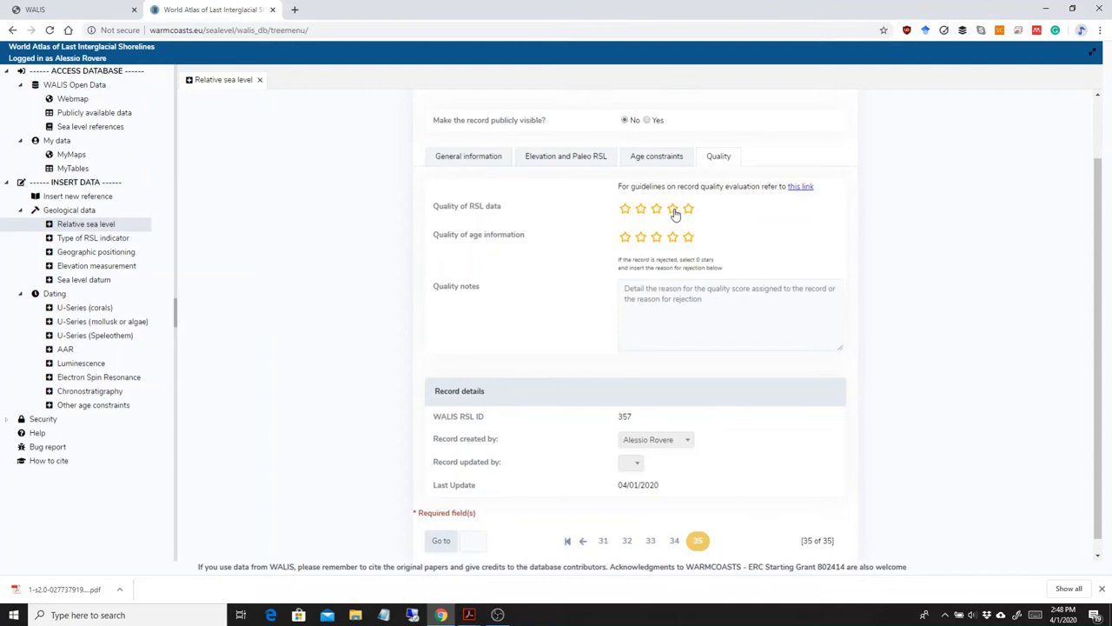
{"action": "left_click", "coordinate": [674, 210]}
{"action": "left_click", "coordinate": [673, 237]}
{"action": "left_click", "coordinate": [708, 296]}
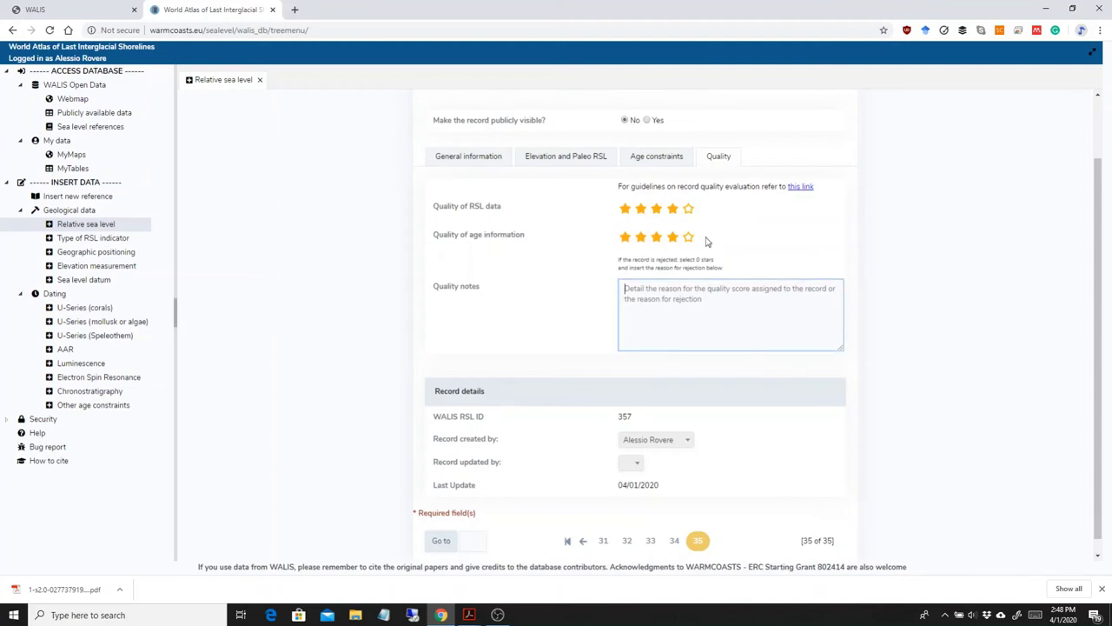
{"action": "left_click", "coordinate": [689, 209]}
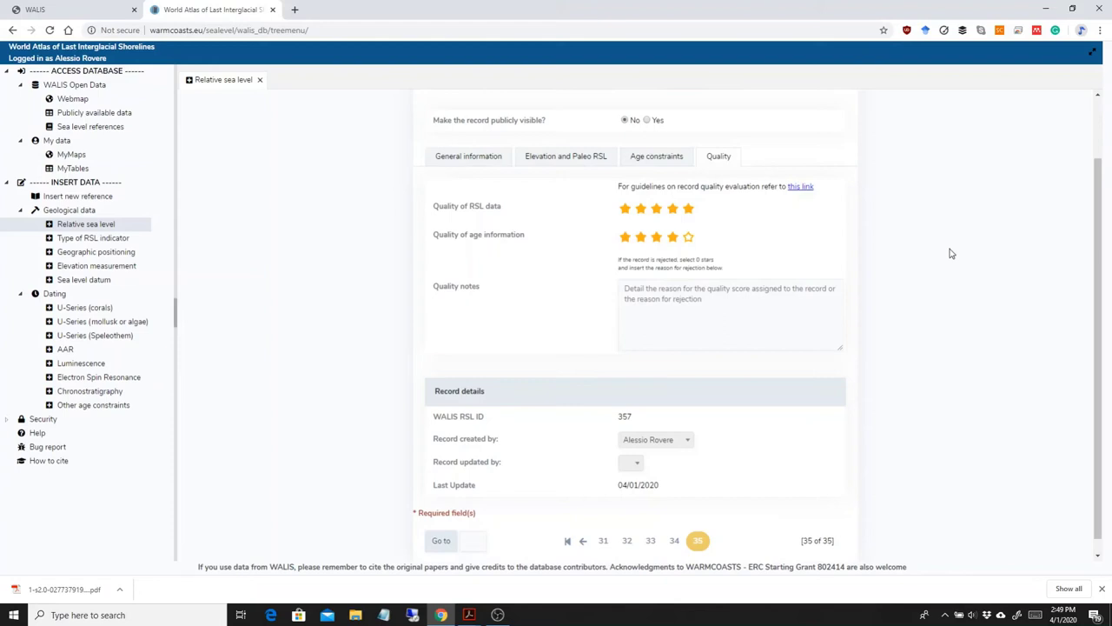
Save the Camp de Tir relative sea level record and confirm the update
{"action": "scroll", "coordinate": [924, 273], "scroll_direction": "up", "scroll_amount": 1}
{"action": "scroll", "coordinate": [901, 243], "scroll_direction": "down", "scroll_amount": 1}
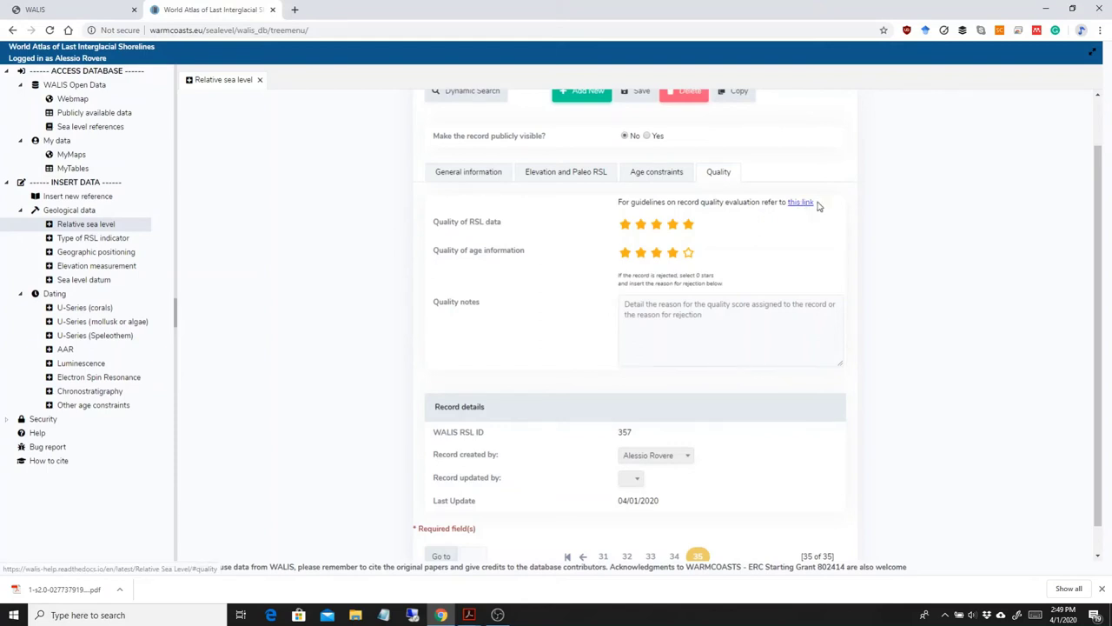
{"action": "scroll", "coordinate": [869, 224], "scroll_direction": "up", "scroll_amount": 1}
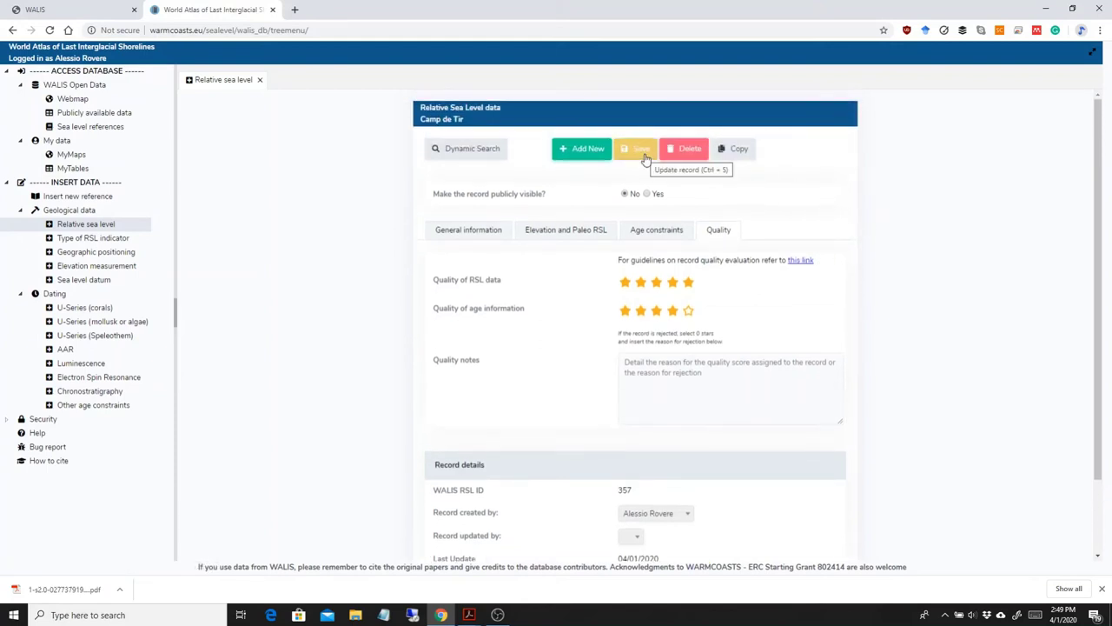
{"action": "left_click", "coordinate": [645, 159]}
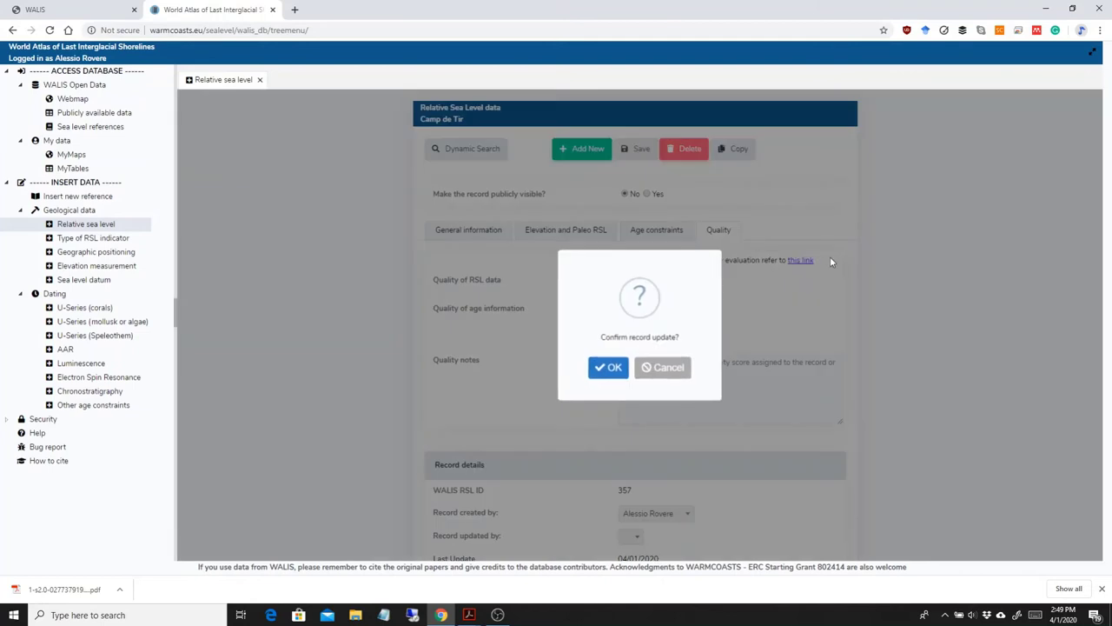
{"action": "left_click", "coordinate": [611, 369]}
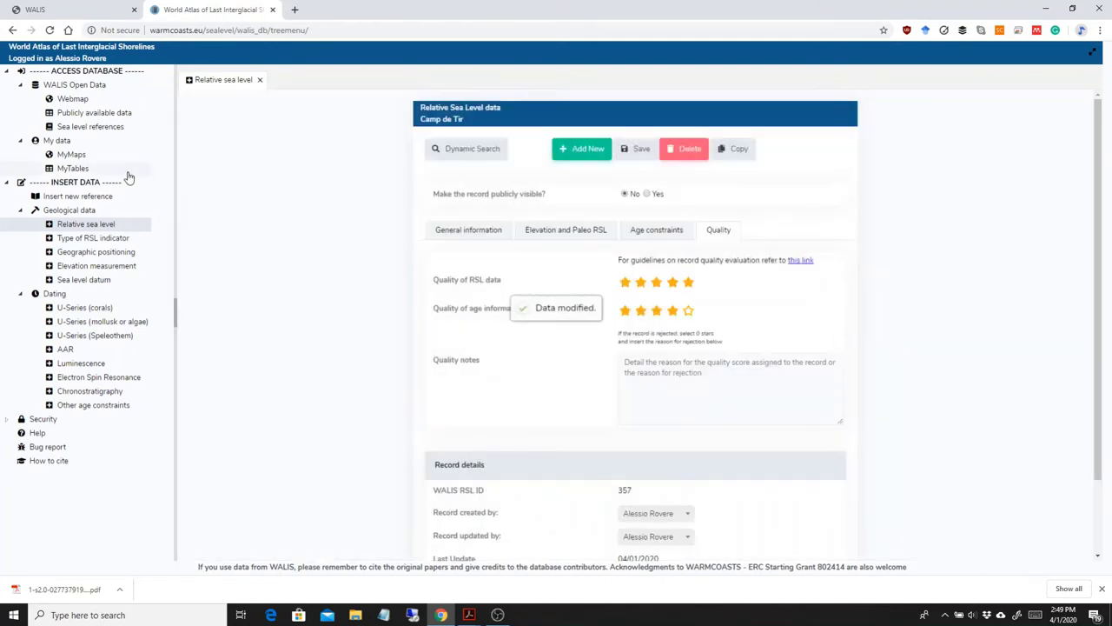
Locate the Camp de Tir datapoint on the personal RSL map, view its site summary, and close the summary
{"action": "left_click", "coordinate": [74, 155]}
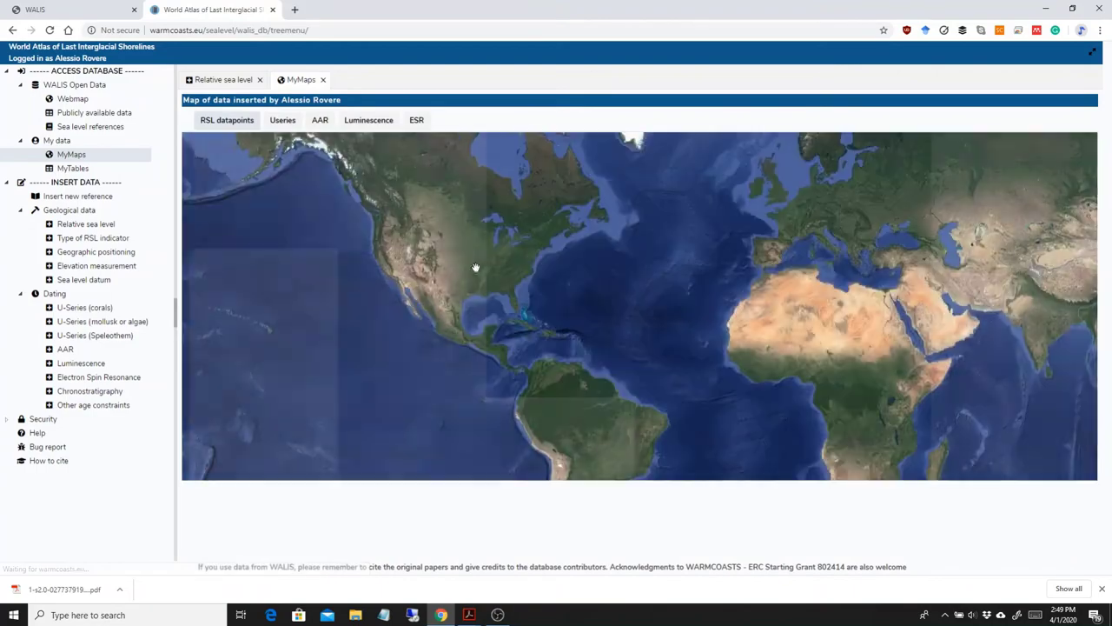
{"action": "scroll", "coordinate": [791, 258], "scroll_direction": "down", "scroll_amount": 2}
{"action": "scroll", "coordinate": [795, 258], "scroll_direction": "up", "scroll_amount": 6}
{"action": "scroll", "coordinate": [749, 275], "scroll_direction": "up", "scroll_amount": 4}
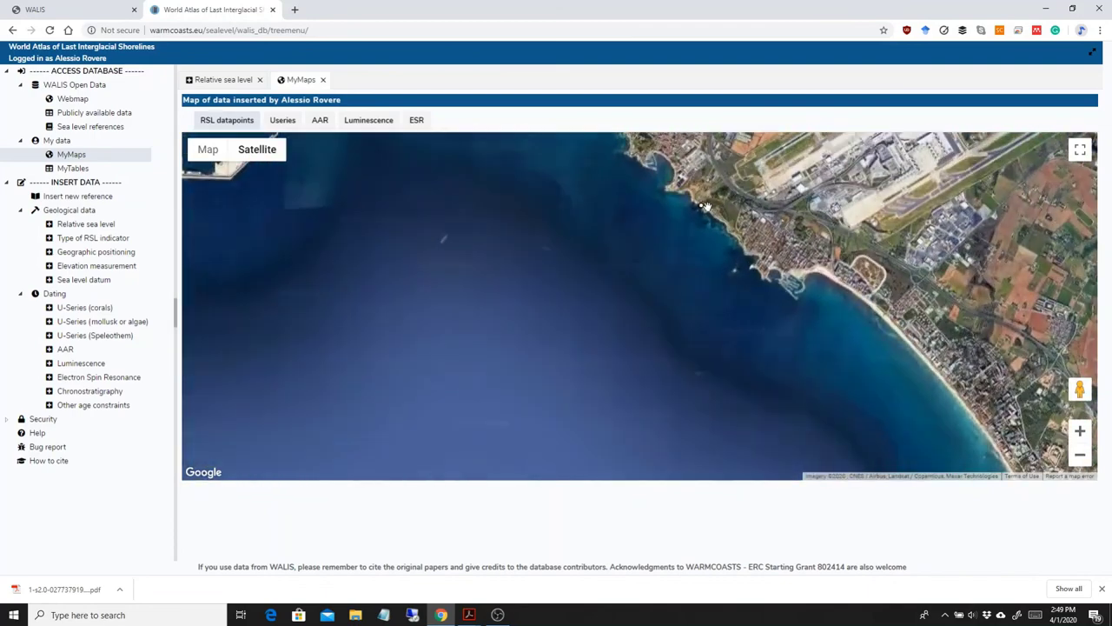
{"action": "left_click", "coordinate": [702, 214]}
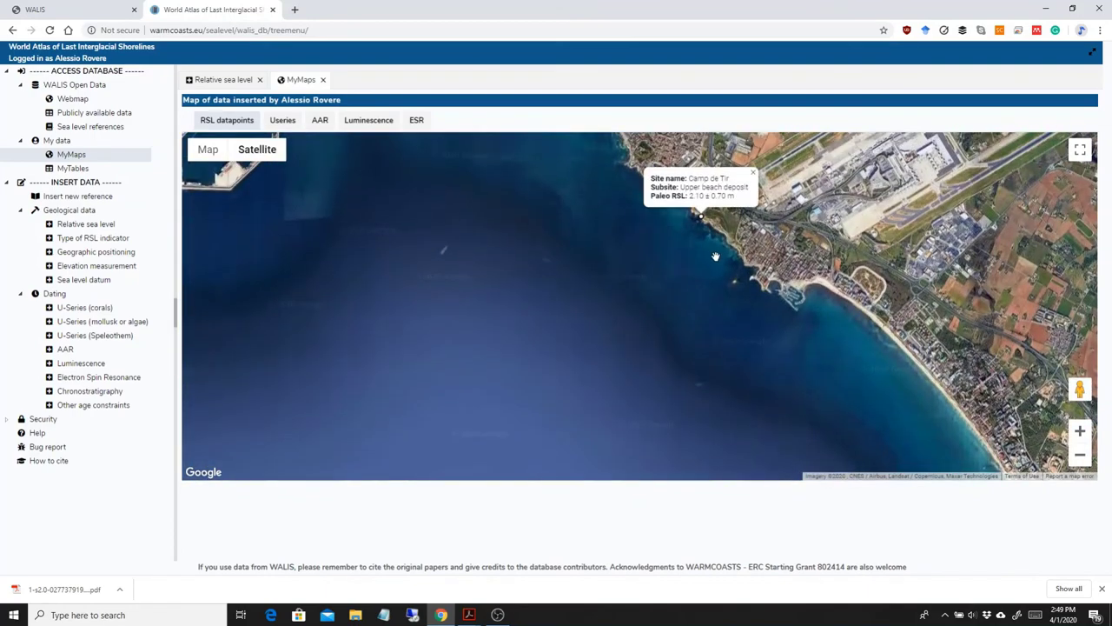
{"action": "left_click", "coordinate": [752, 174]}
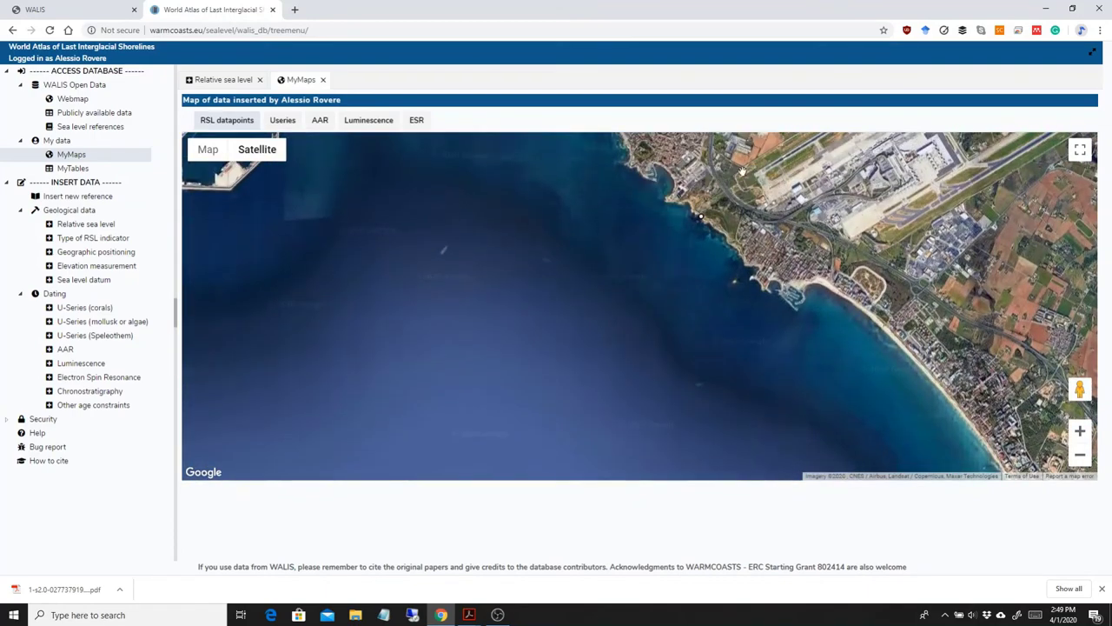
Filter the RSL datapoints in the personal data tables by site name Camp de Tir using Dynamic Search
{"action": "left_click", "coordinate": [74, 169]}
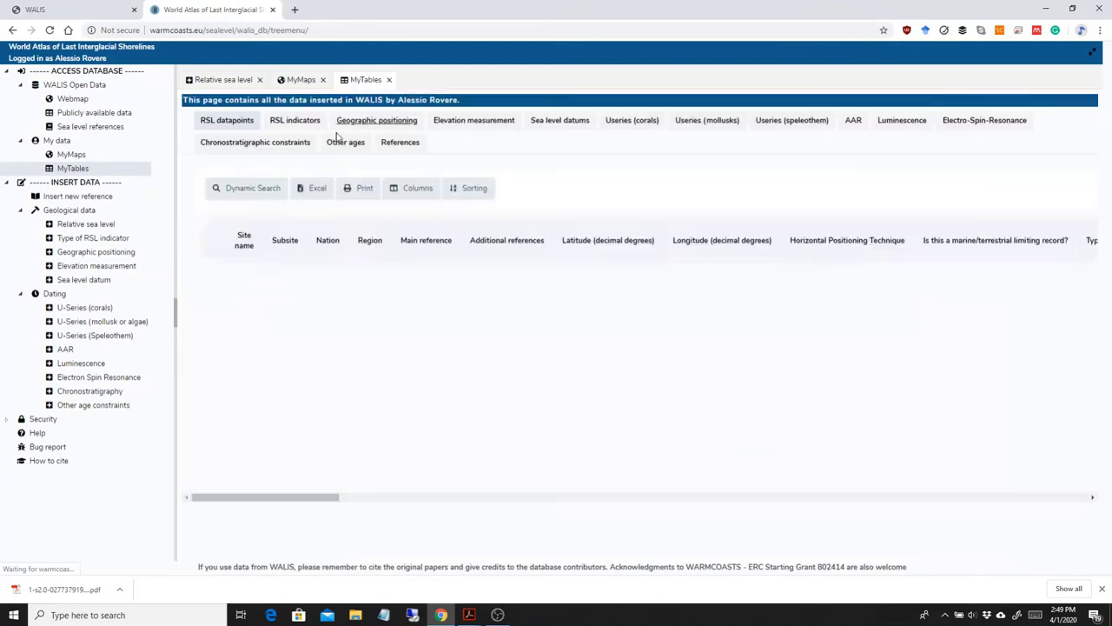
{"action": "left_click", "coordinate": [237, 192]}
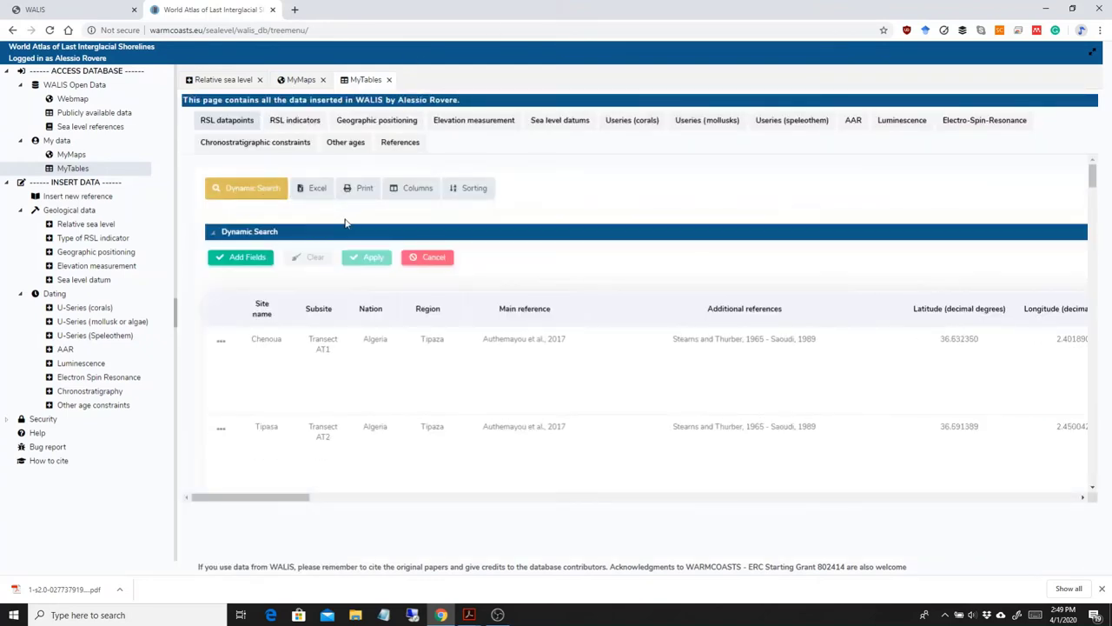
{"action": "left_click", "coordinate": [240, 258]}
{"action": "left_click", "coordinate": [251, 278]}
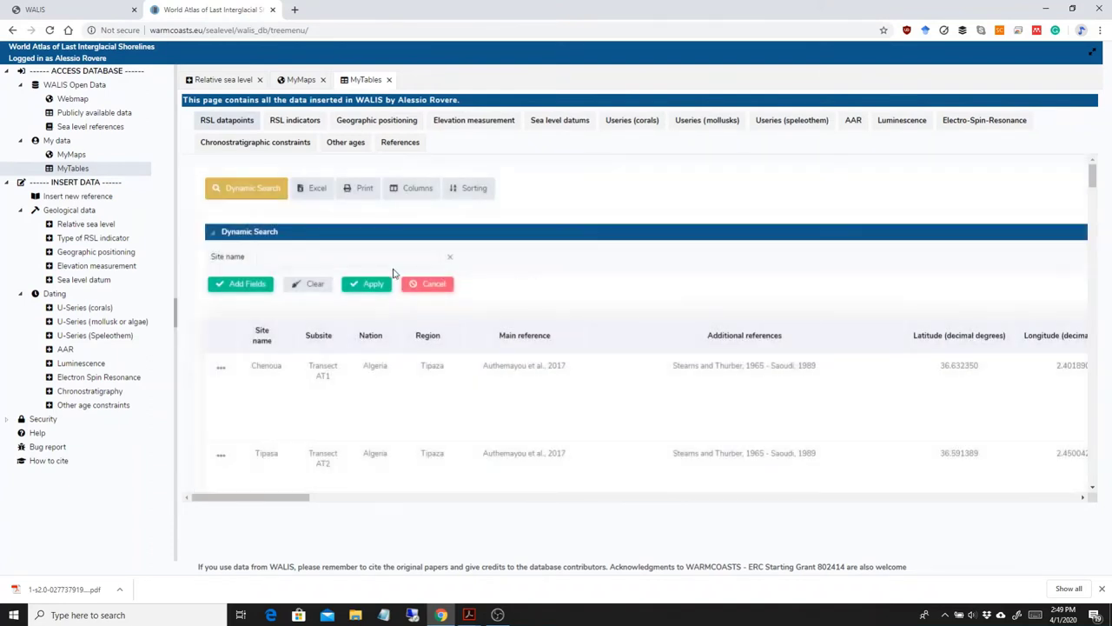
{"action": "left_click", "coordinate": [352, 259]}
{"action": "type", "text": "Camp"}
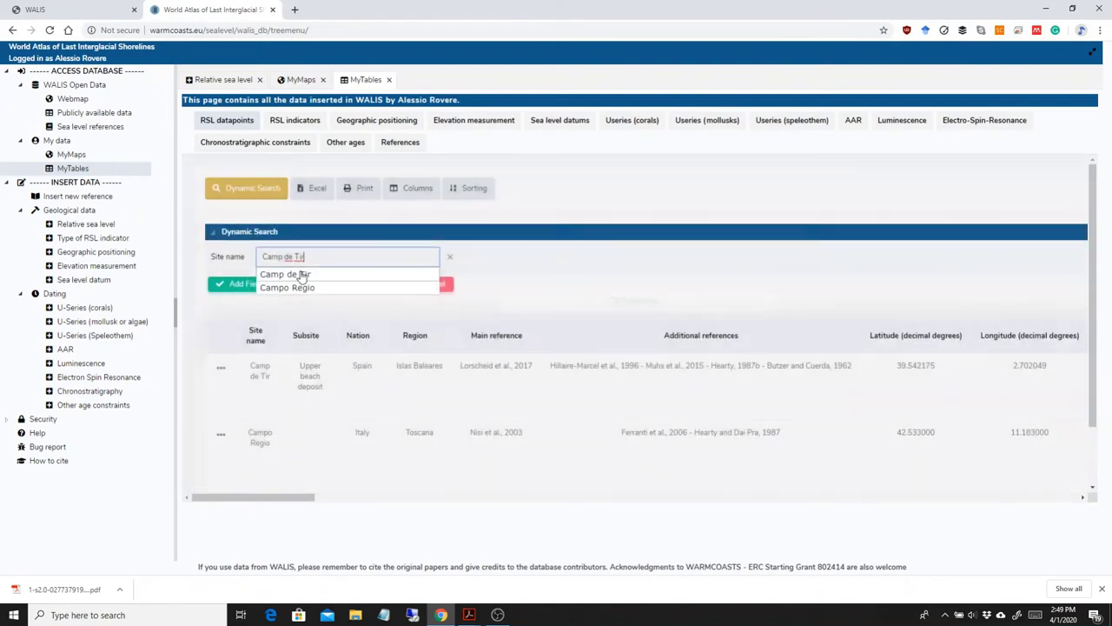
{"action": "left_click", "coordinate": [300, 273]}
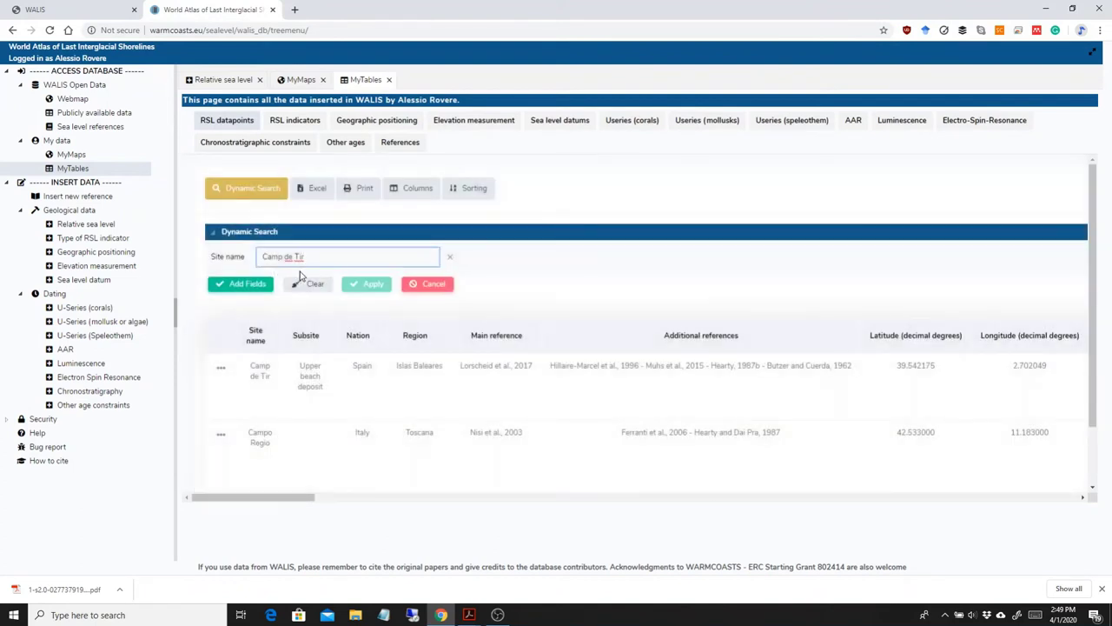
Open the Camp de Tir datapoint's details and review its fields from location through age attribution and quality
{"action": "left_click", "coordinate": [220, 367]}
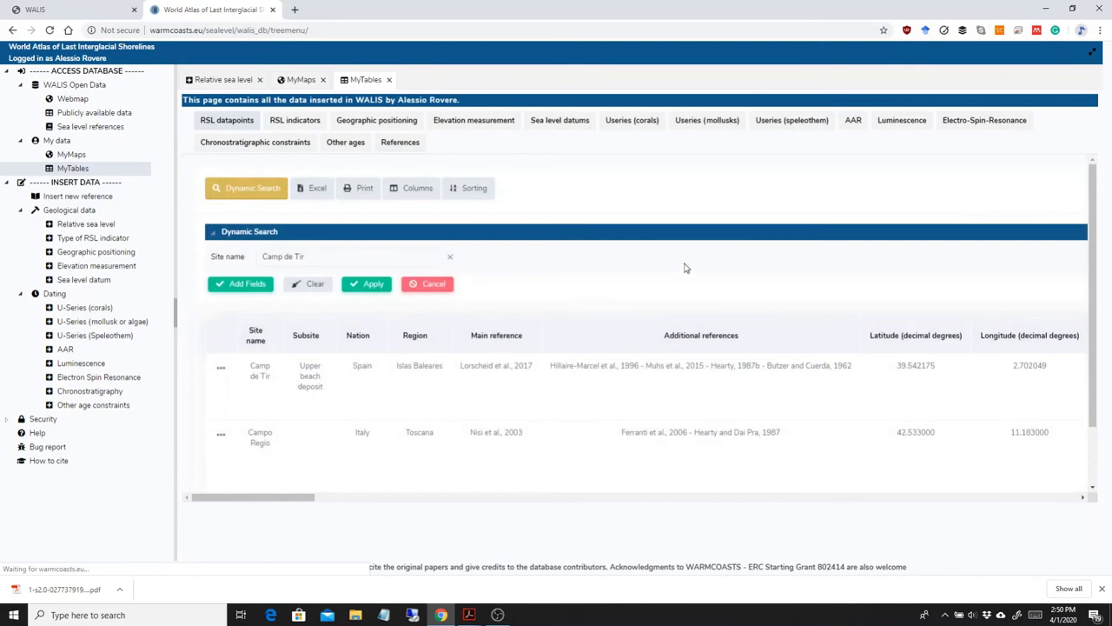
{"action": "scroll", "coordinate": [708, 292], "scroll_direction": "down", "scroll_amount": 5}
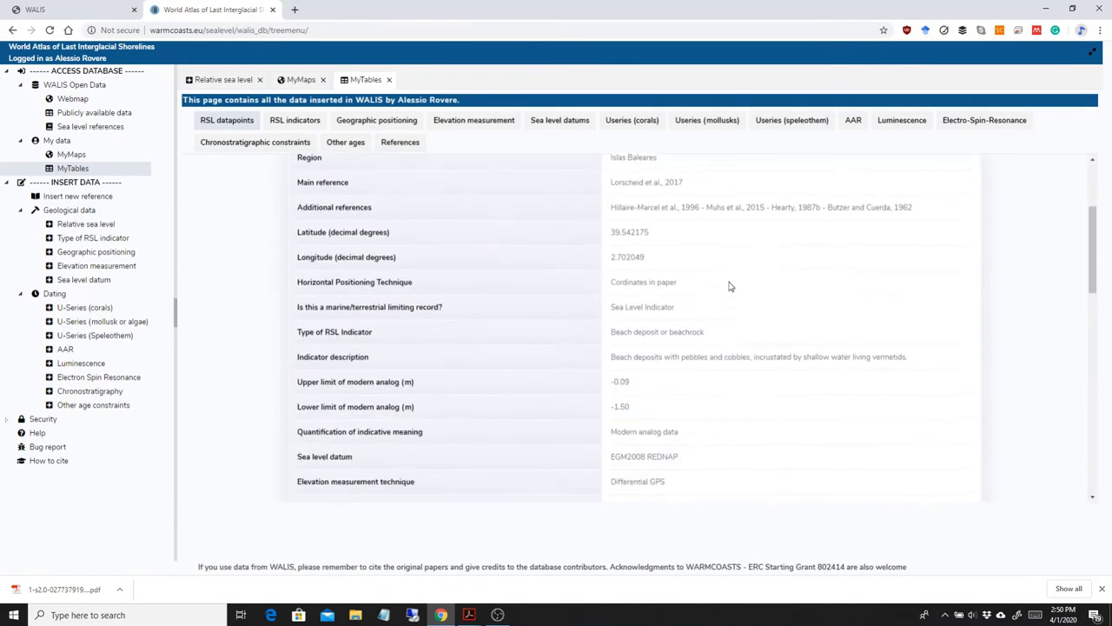
{"action": "scroll", "coordinate": [731, 287], "scroll_direction": "down", "scroll_amount": 8}
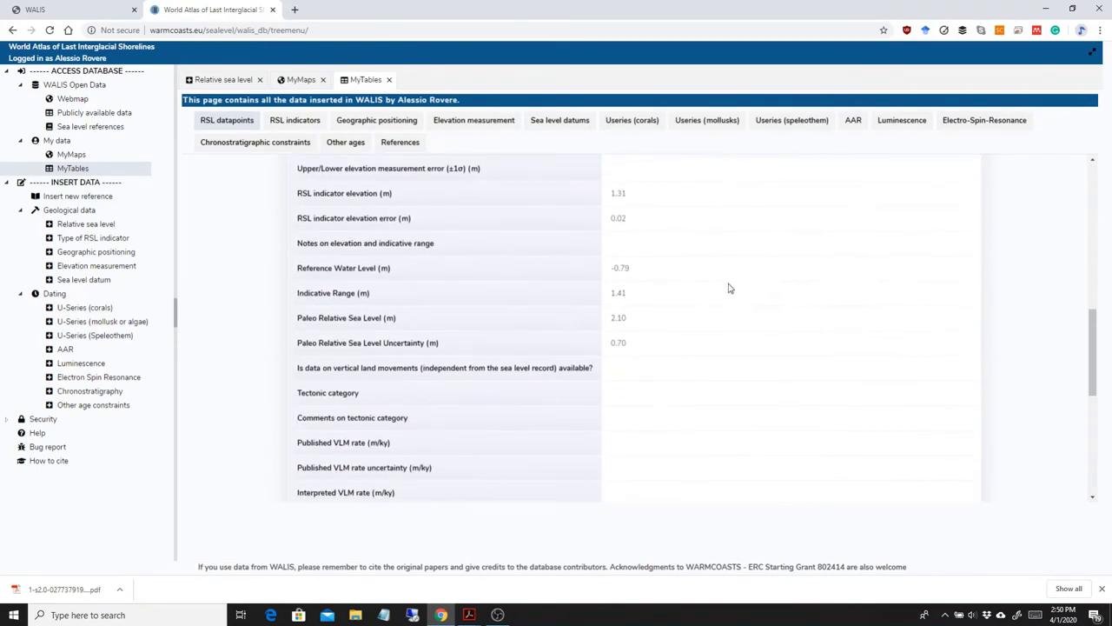
{"action": "scroll", "coordinate": [826, 335], "scroll_direction": "down", "scroll_amount": 2}
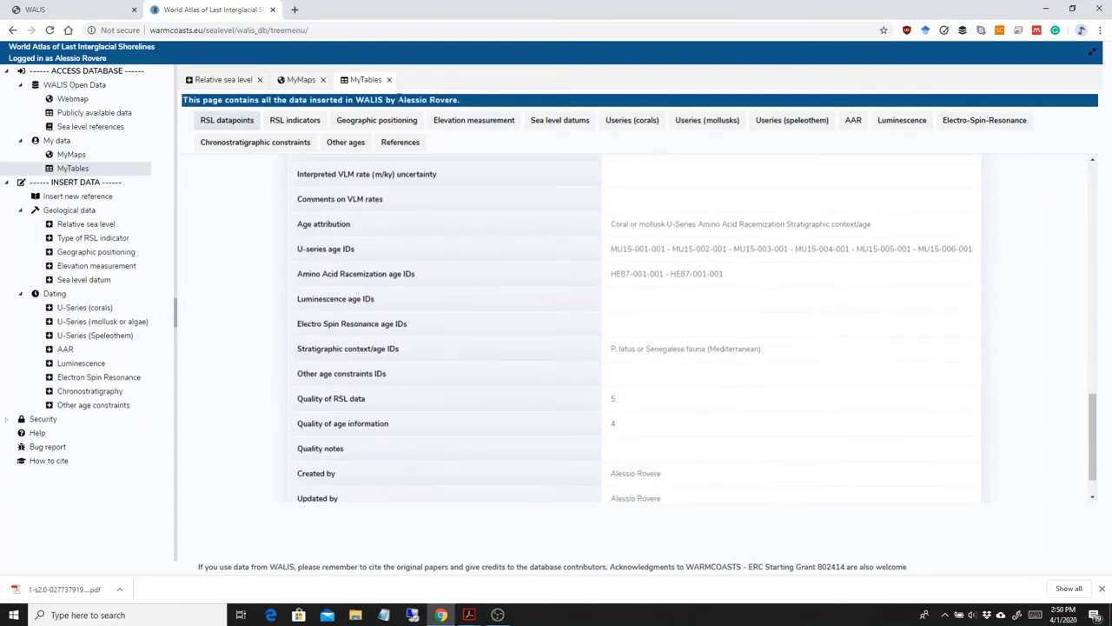
Return to the Camp de Tir relative sea level form and look through its general, elevation, age and quality sections
{"action": "left_click", "coordinate": [228, 80]}
{"action": "scroll", "coordinate": [807, 239], "scroll_direction": "down", "scroll_amount": 1}
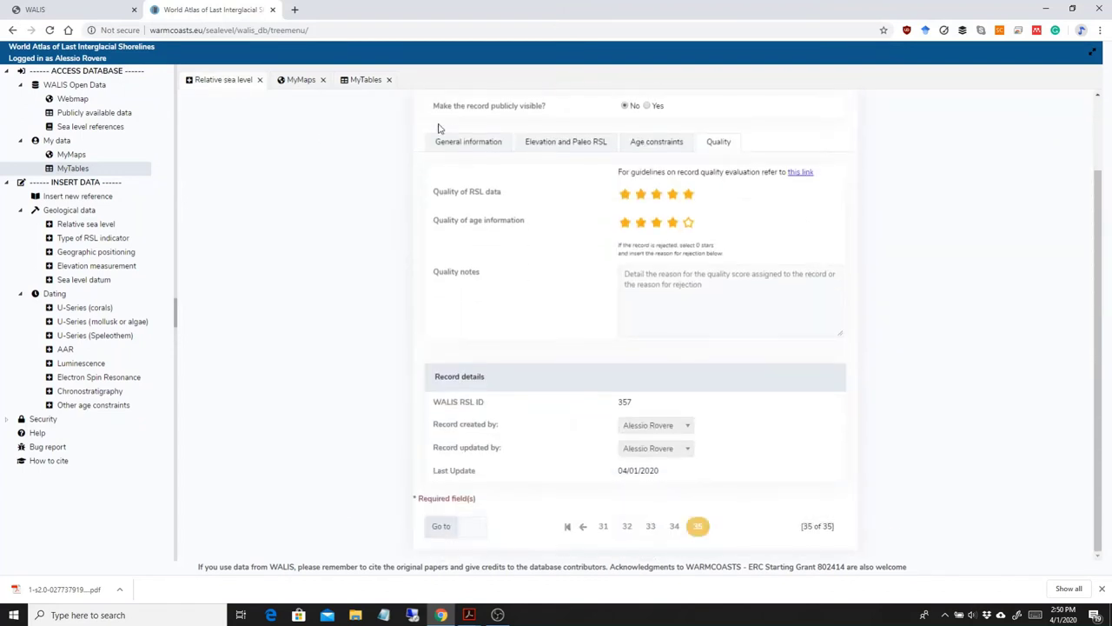
{"action": "left_click", "coordinate": [469, 148]}
{"action": "left_click", "coordinate": [556, 146]}
{"action": "scroll", "coordinate": [822, 208], "scroll_direction": "up", "scroll_amount": 1}
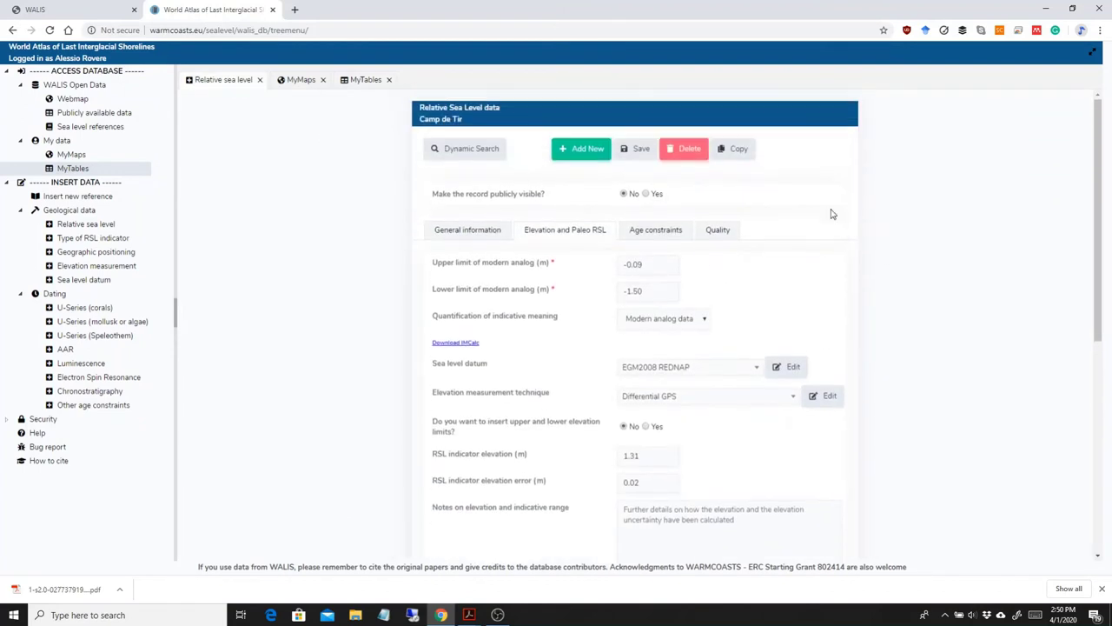
{"action": "left_click", "coordinate": [635, 229]}
{"action": "left_click", "coordinate": [703, 229]}
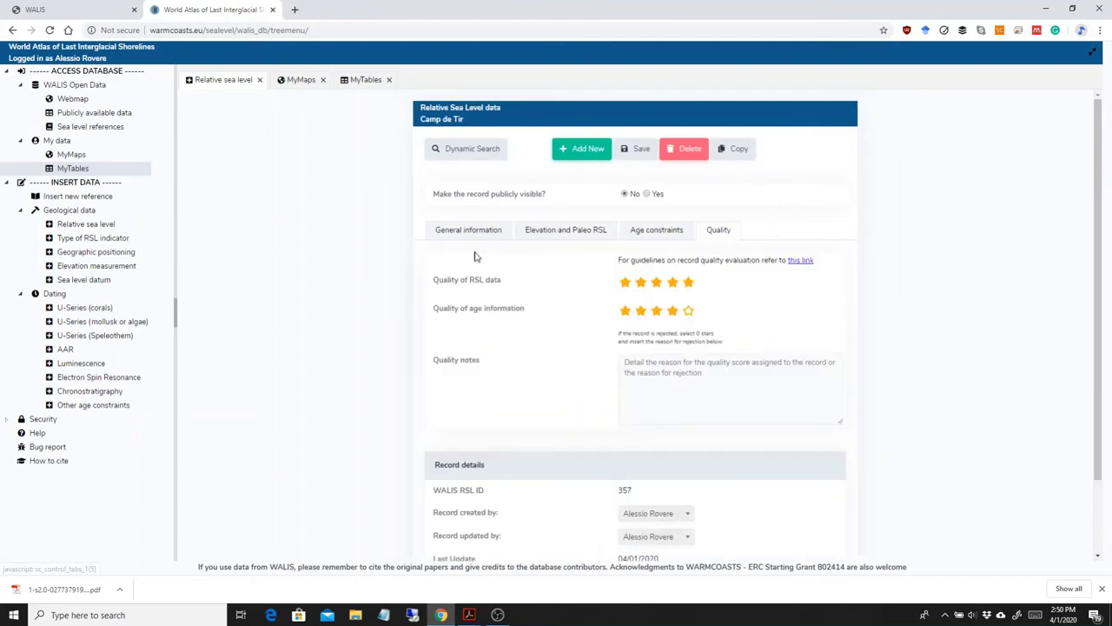
Review the Camp de Tir record's general information, then its U-series, AAR and stratigraphic age constraints
{"action": "scroll", "coordinate": [930, 261], "scroll_direction": "down", "scroll_amount": 1}
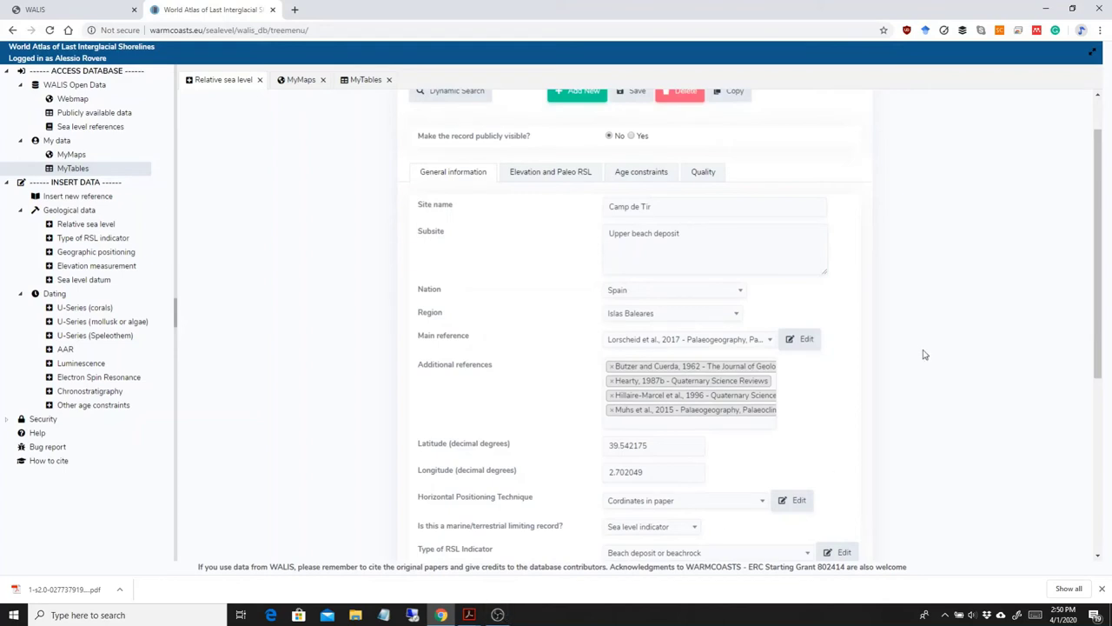
{"action": "scroll", "coordinate": [956, 318], "scroll_direction": "down", "scroll_amount": 1}
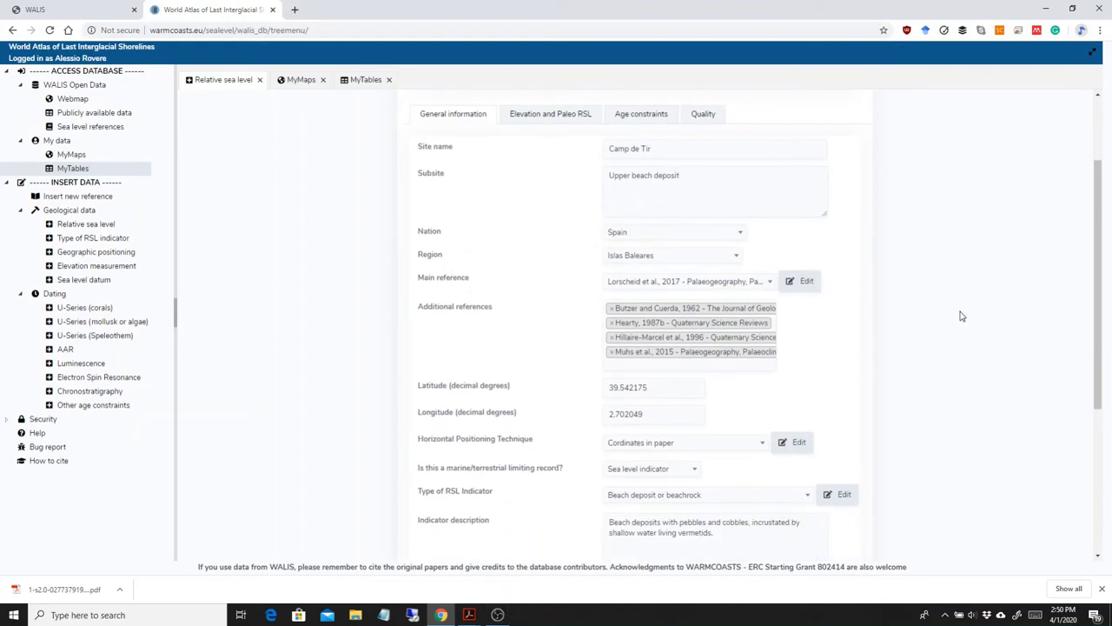
{"action": "scroll", "coordinate": [962, 317], "scroll_direction": "up", "scroll_amount": 2}
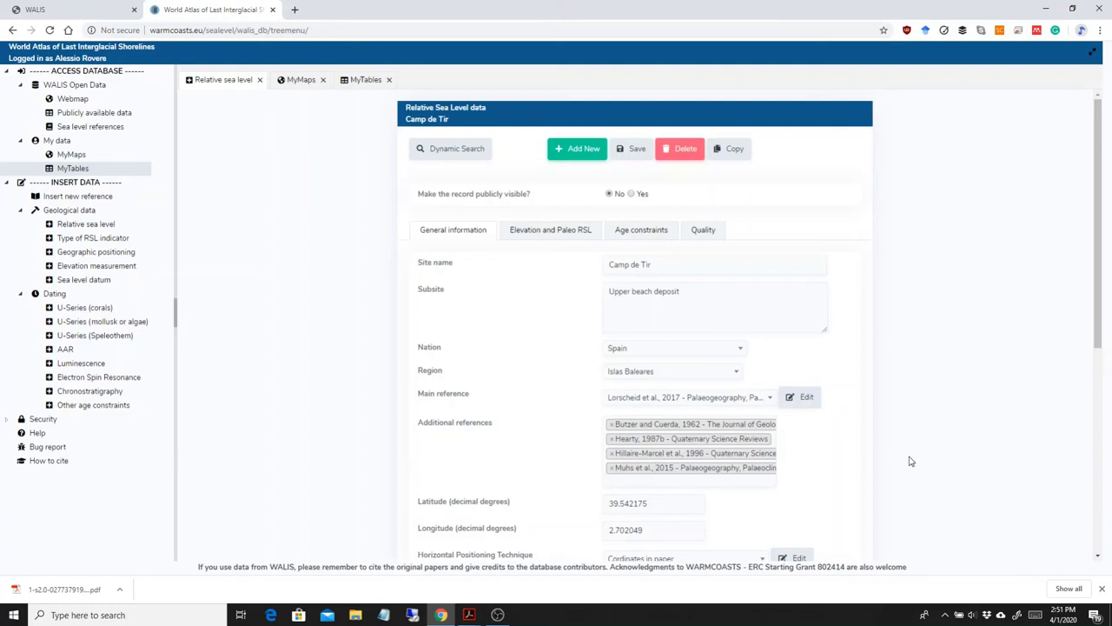
{"action": "left_click", "coordinate": [638, 233]}
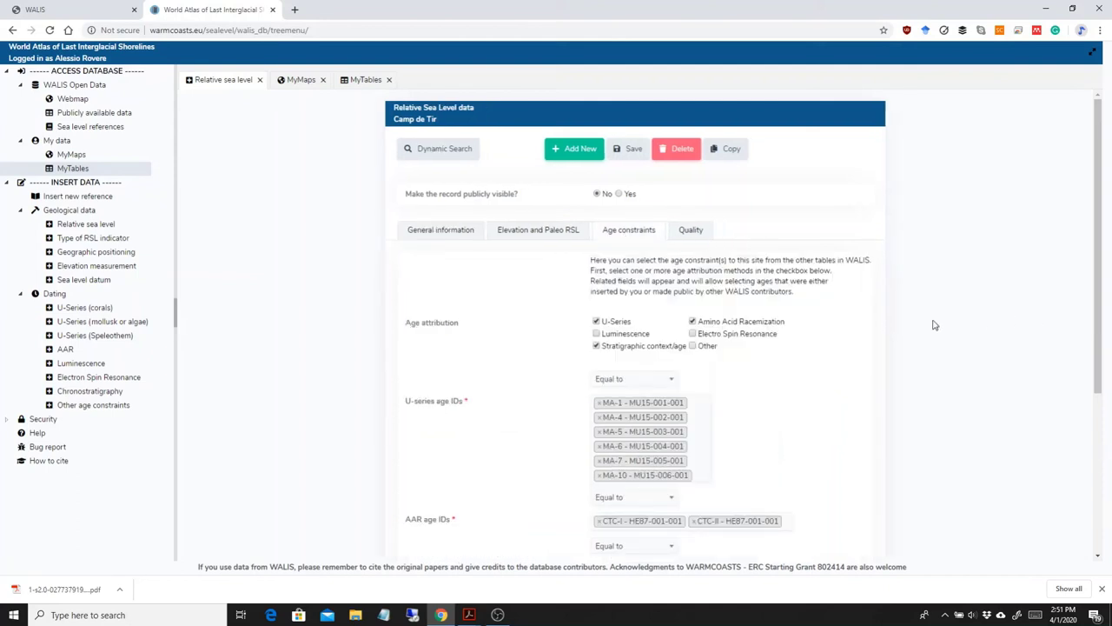
{"action": "scroll", "coordinate": [890, 383], "scroll_direction": "down", "scroll_amount": 1}
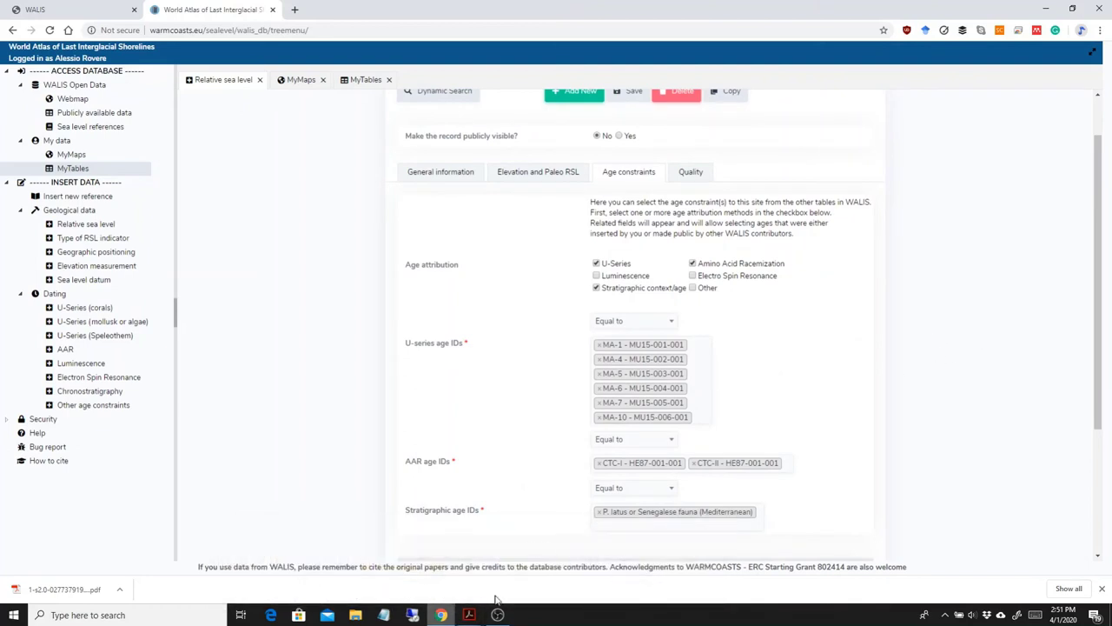
Switch to Adobe Acrobat Reader and go to page 5 of the 1996 paper on U-series measurements in Tyrrhenian deposits
{"action": "mouse_move", "coordinate": [469, 613]}
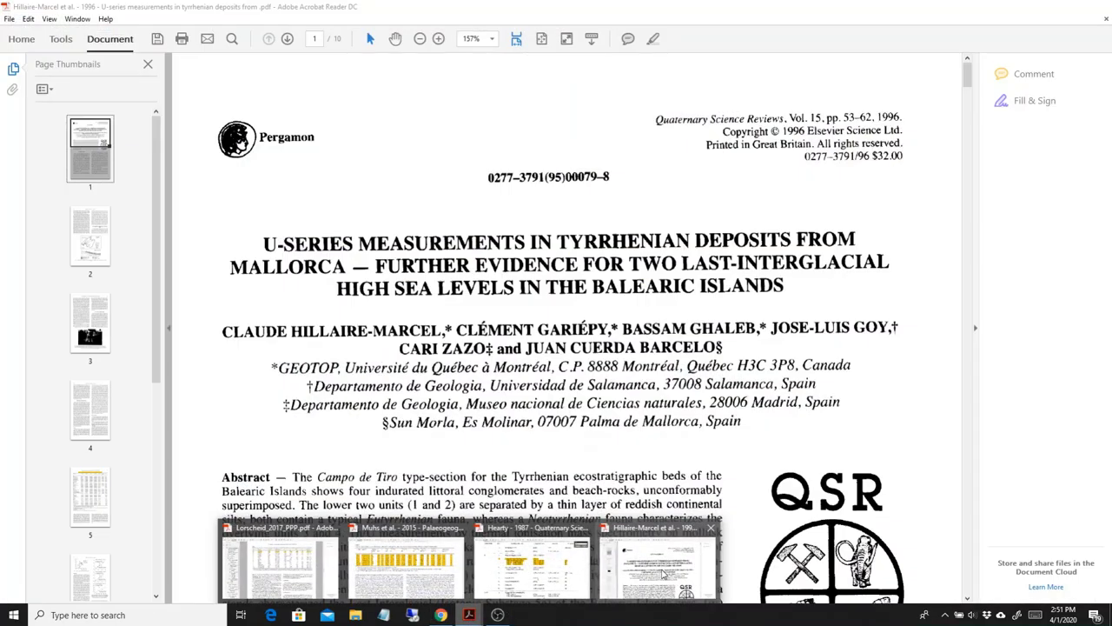
{"action": "left_click", "coordinate": [657, 566]}
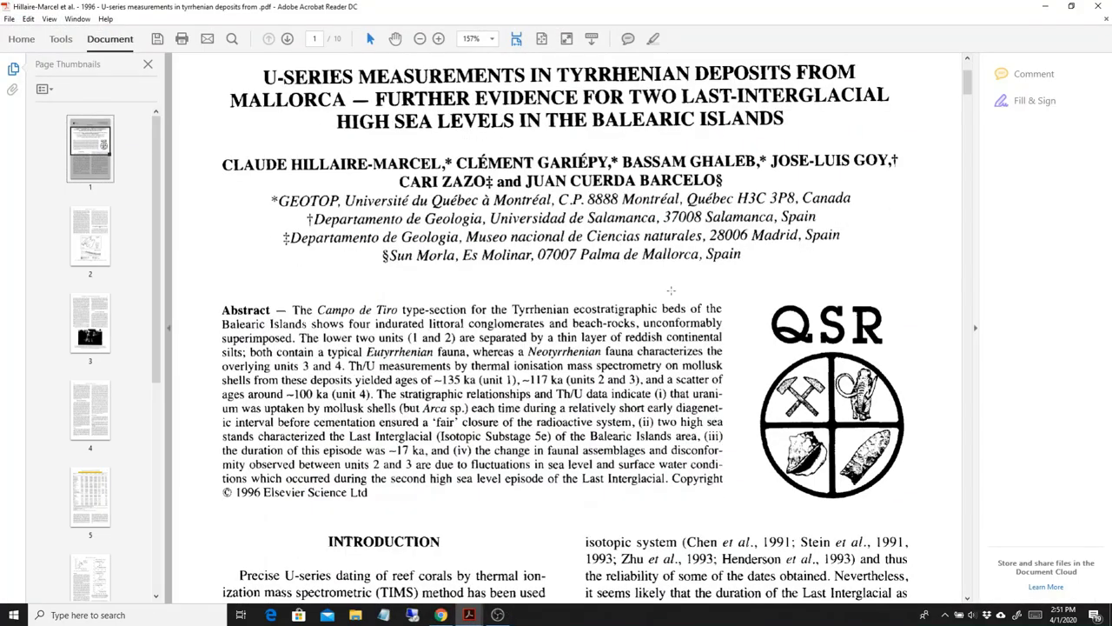
{"action": "left_click", "coordinate": [95, 483]}
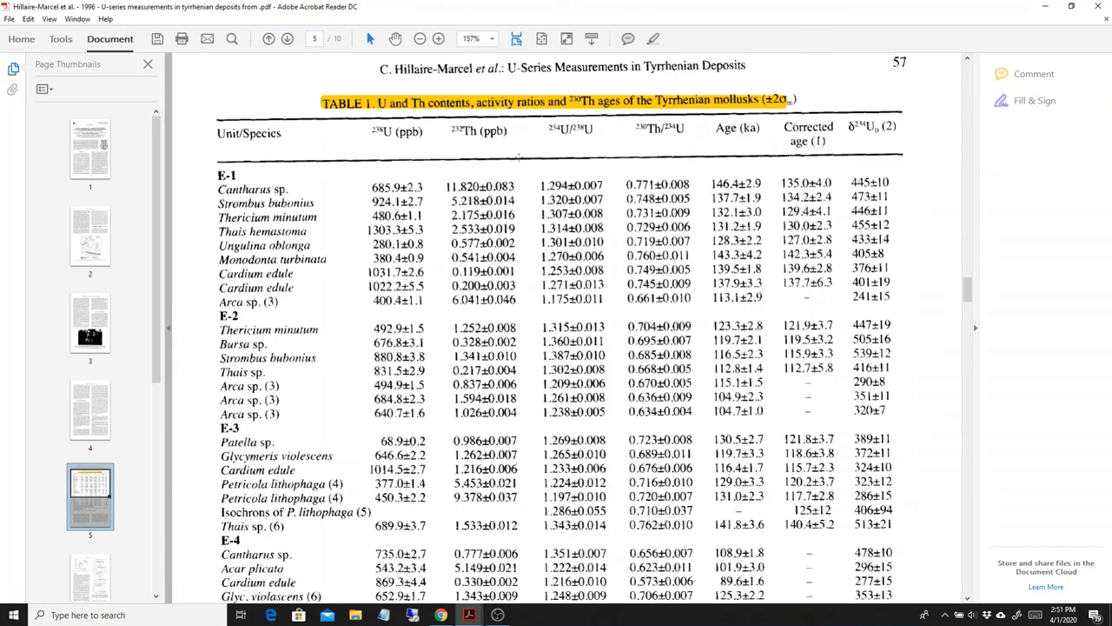
Examine Table 1 with the U and Th contents, activity ratios and ages of the Tyrrhenian mollusks, including its footnotes
{"action": "scroll", "coordinate": [519, 162], "scroll_direction": "down", "scroll_amount": 3}
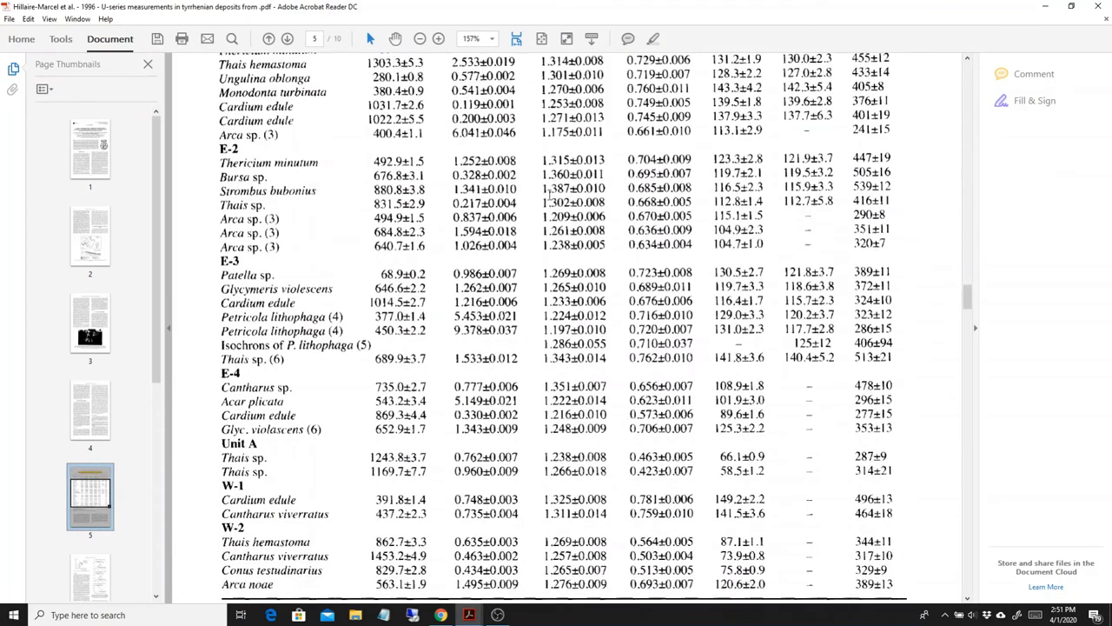
{"action": "scroll", "coordinate": [549, 196], "scroll_direction": "up", "scroll_amount": 3}
{"action": "scroll", "coordinate": [578, 267], "scroll_direction": "down", "scroll_amount": 6}
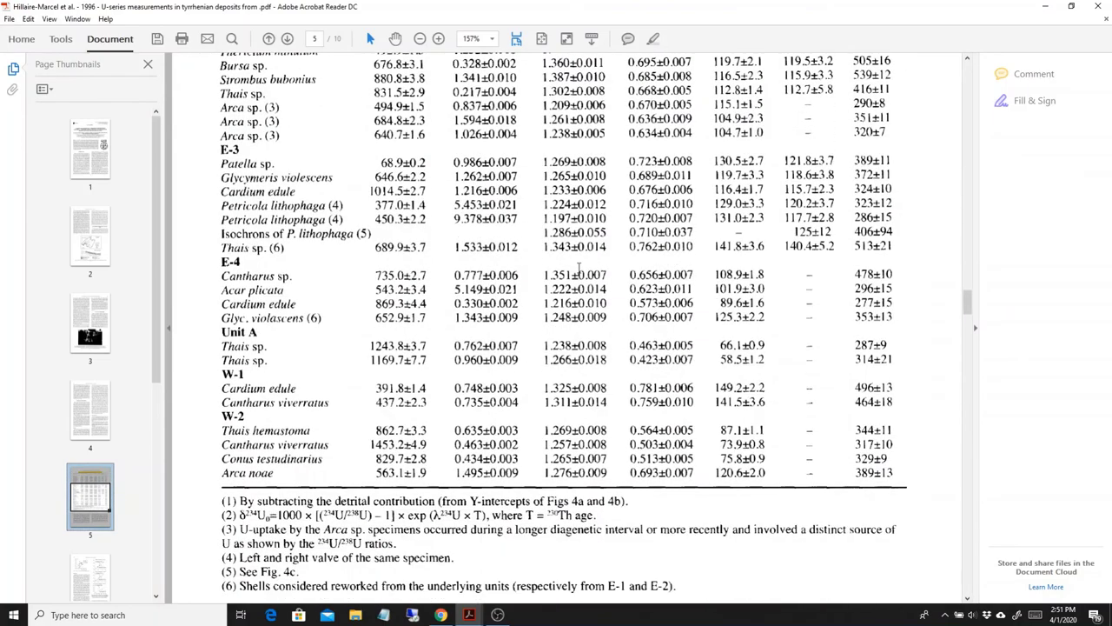
{"action": "scroll", "coordinate": [578, 267], "scroll_direction": "up", "scroll_amount": 7}
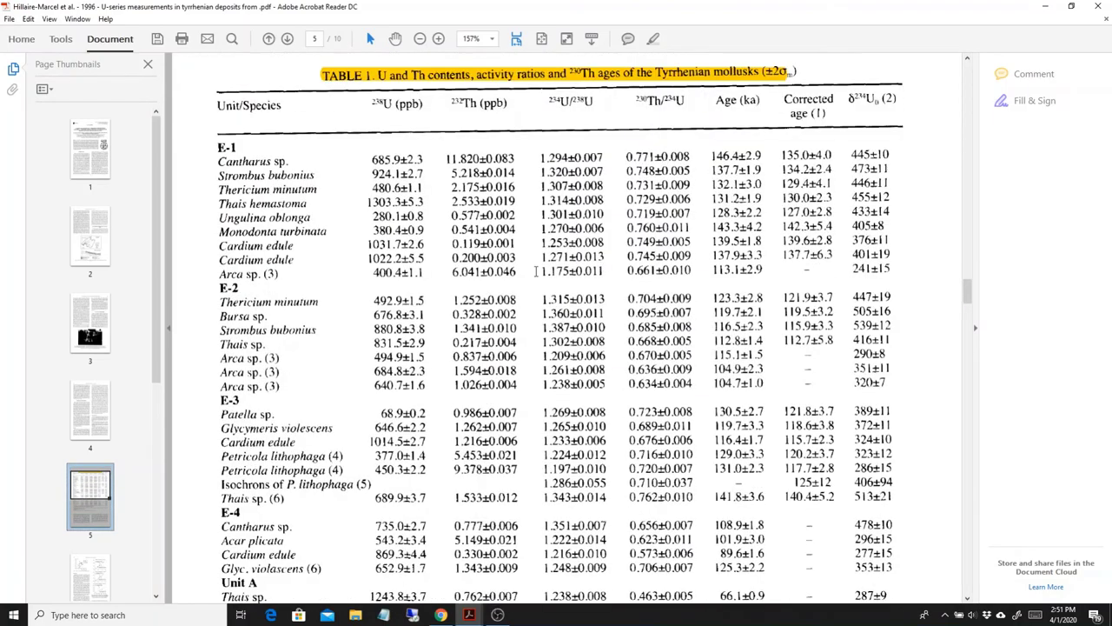
{"action": "scroll", "coordinate": [534, 271], "scroll_direction": "down", "scroll_amount": 3}
{"action": "scroll", "coordinate": [539, 218], "scroll_direction": "up", "scroll_amount": 3}
{"action": "scroll", "coordinate": [650, 245], "scroll_direction": "down", "scroll_amount": 2}
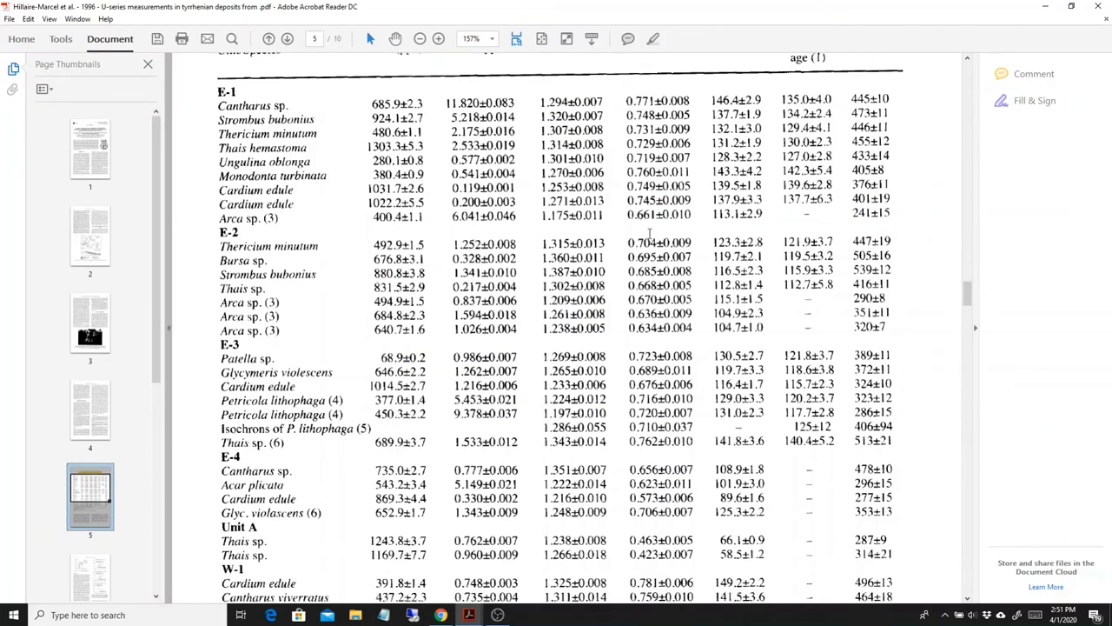
{"action": "scroll", "coordinate": [653, 240], "scroll_direction": "down", "scroll_amount": 2}
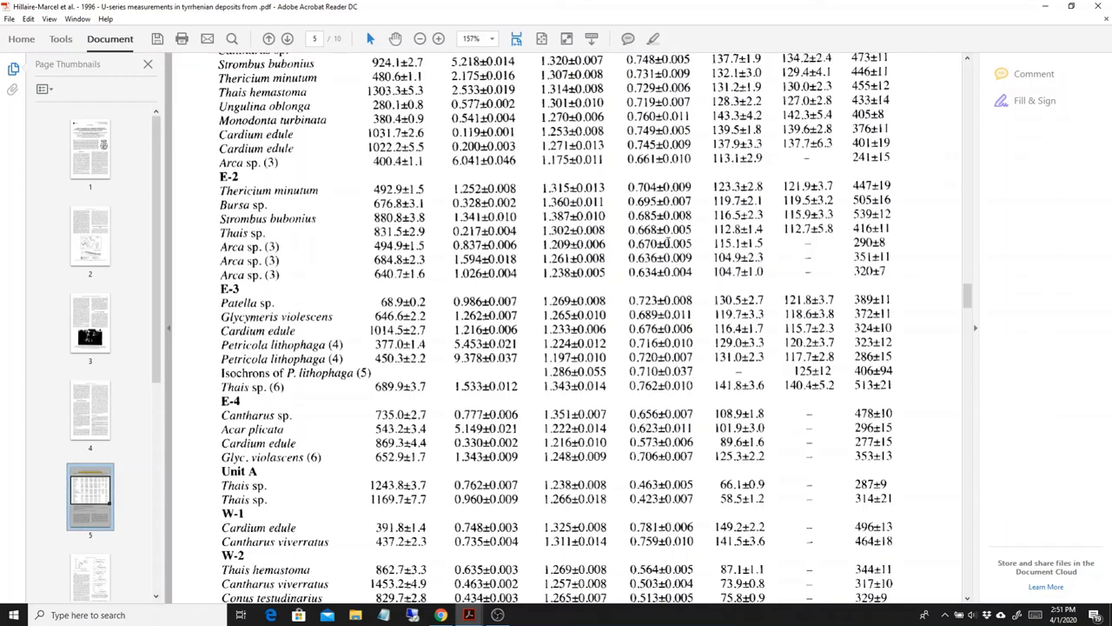
{"action": "scroll", "coordinate": [666, 235], "scroll_direction": "down", "scroll_amount": 1}
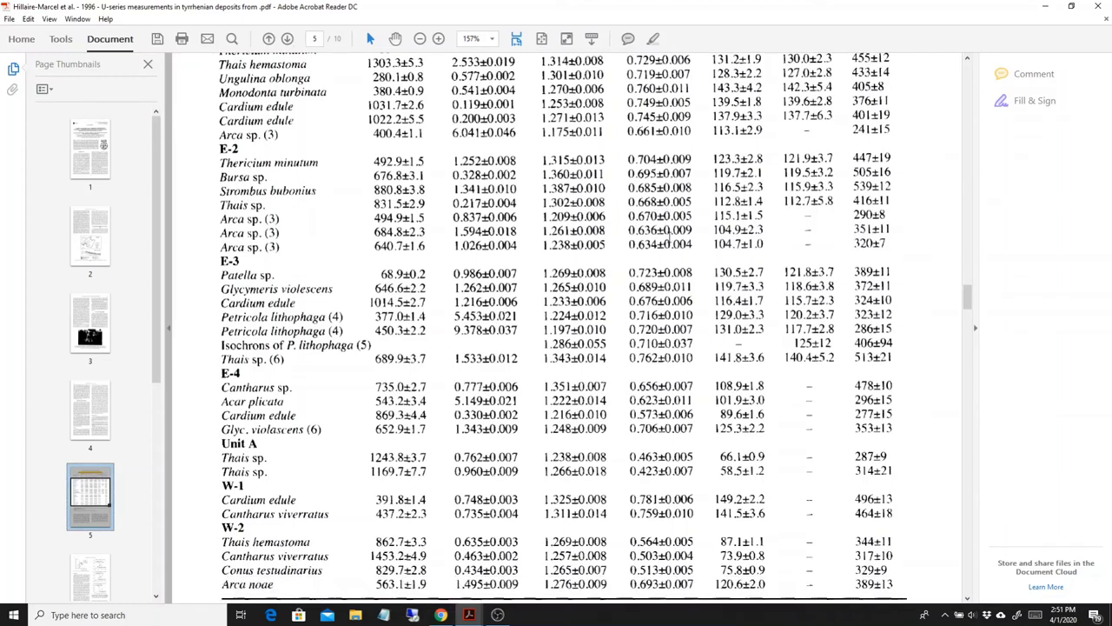
{"action": "scroll", "coordinate": [681, 234], "scroll_direction": "down", "scroll_amount": 1}
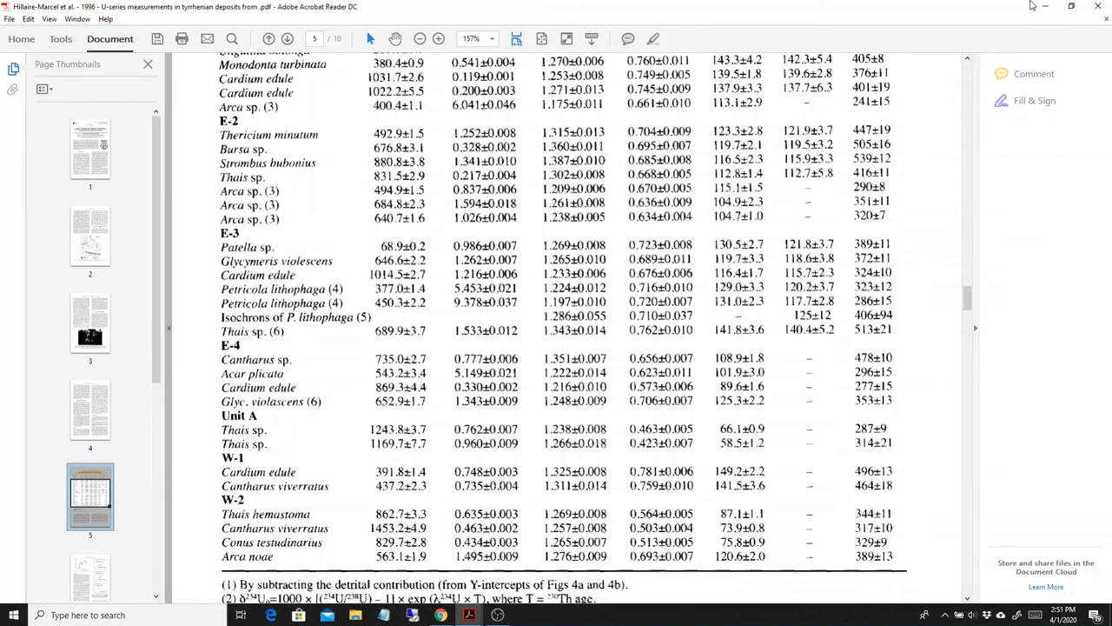
Keep the 1996 U-series paper open and switch back to the WALIS database in Chrome
{"action": "left_click", "coordinate": [1101, 6]}
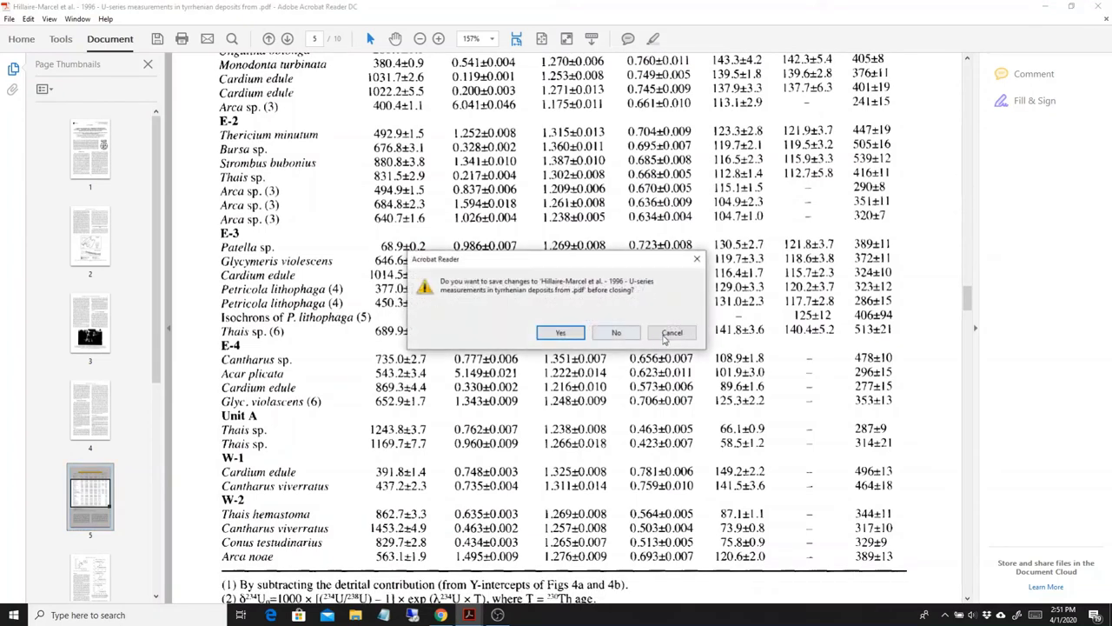
{"action": "left_click", "coordinate": [667, 337]}
{"action": "left_click", "coordinate": [1046, 7]}
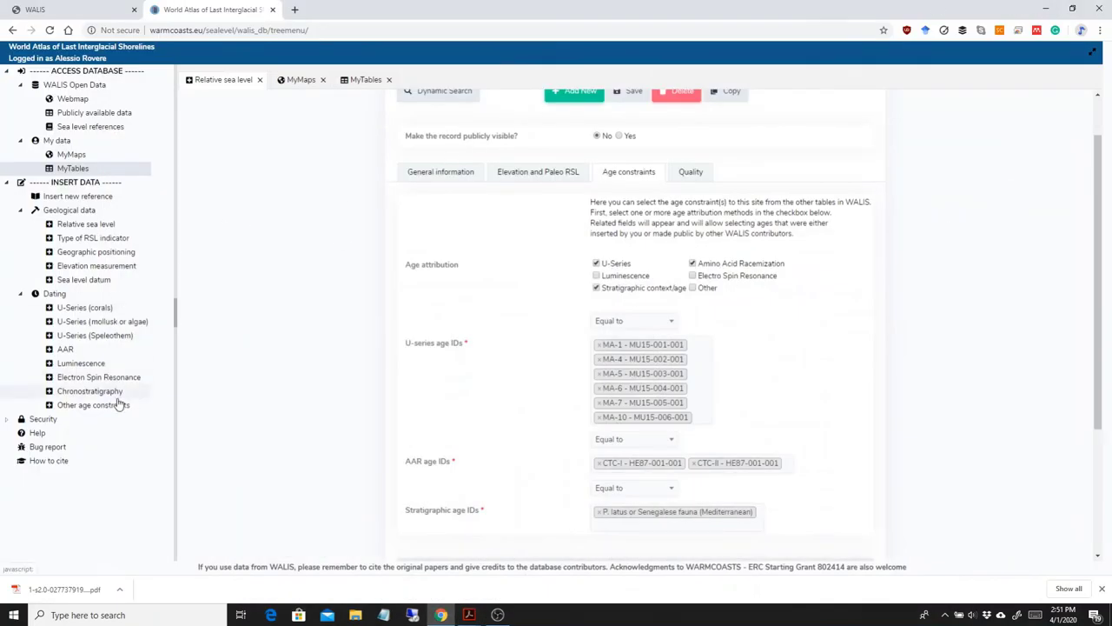
Look through the Camp de Tir record's general information, elevation, age constraints and quality sections
{"action": "scroll", "coordinate": [521, 230], "scroll_direction": "up", "scroll_amount": 1}
{"action": "left_click", "coordinate": [461, 233]}
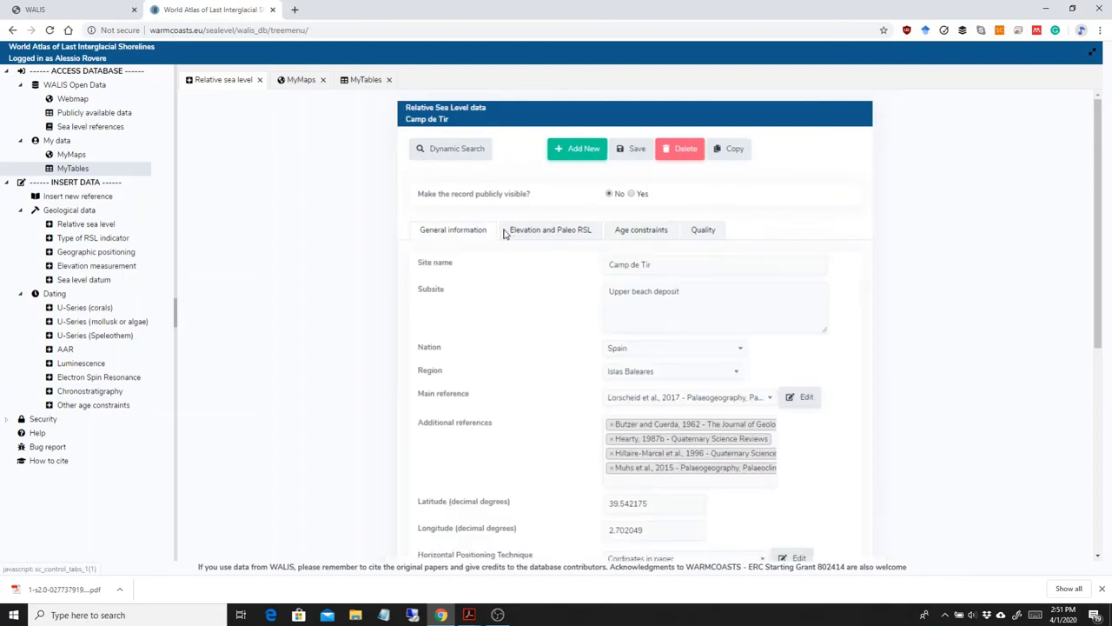
{"action": "left_click", "coordinate": [542, 231]}
{"action": "left_click", "coordinate": [630, 231]}
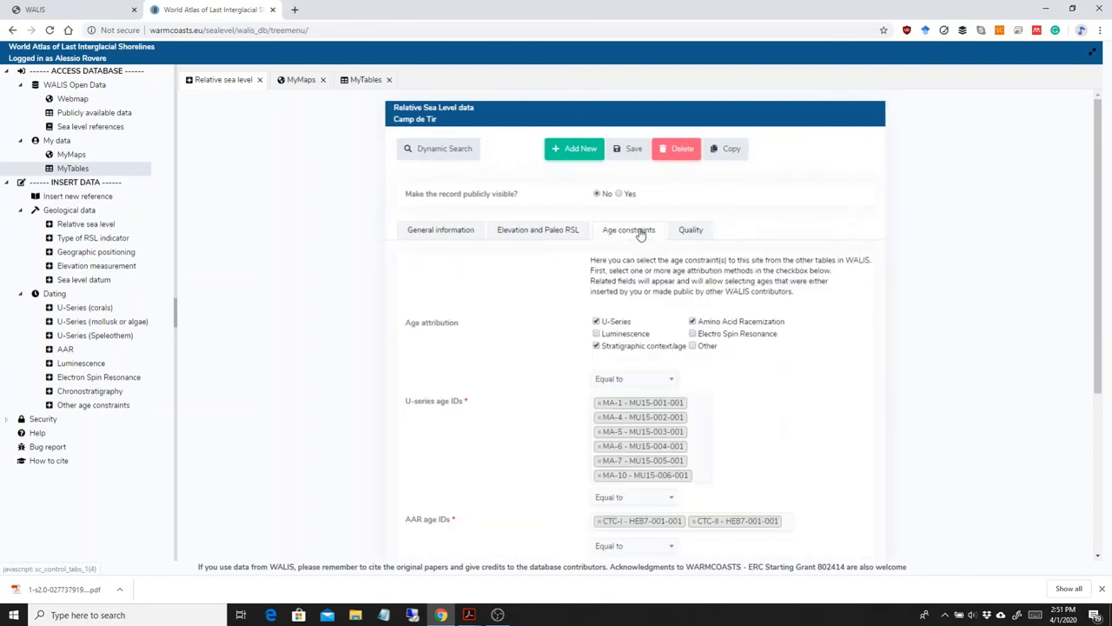
{"action": "left_click", "coordinate": [692, 231]}
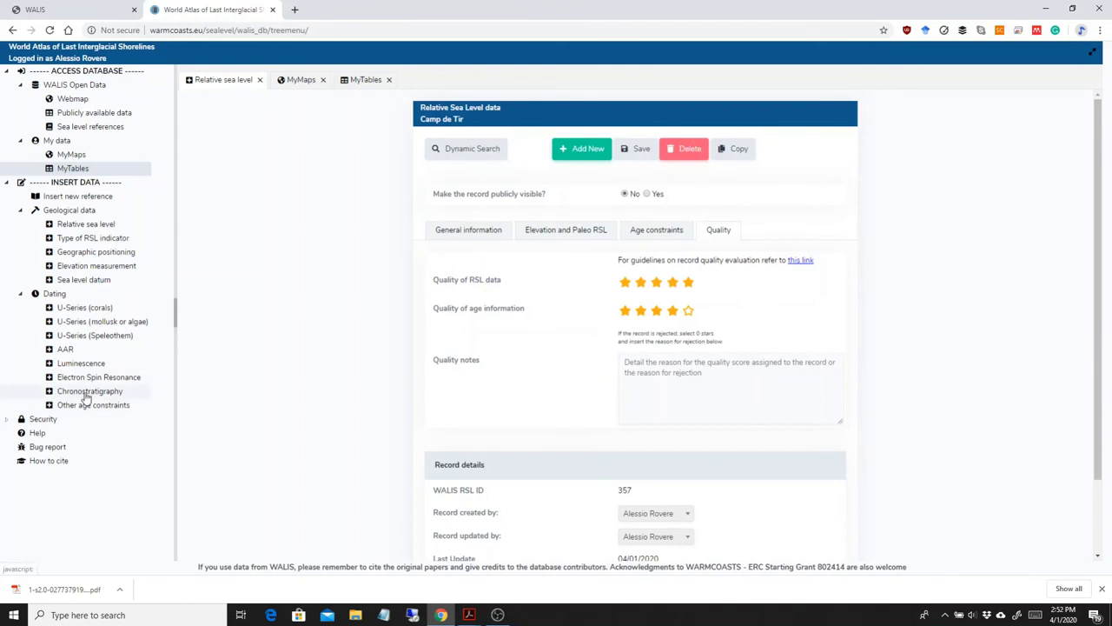
Open the chronostratigraphy form and read the description of the Tipaza Eemian Terrace record
{"action": "left_click", "coordinate": [87, 393]}
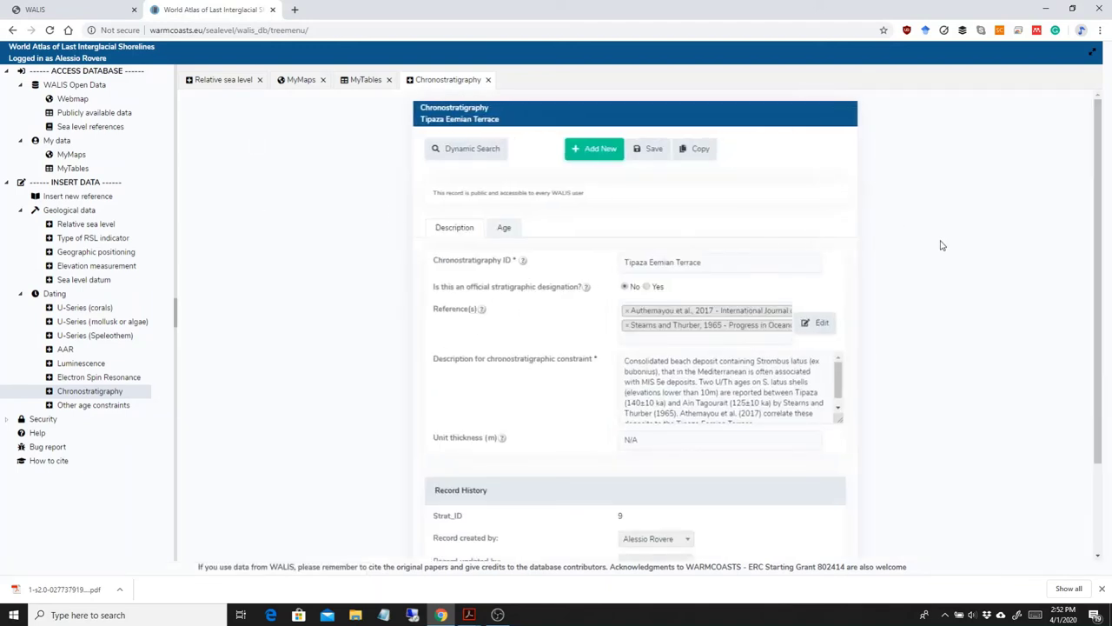
{"action": "scroll", "coordinate": [947, 244], "scroll_direction": "down", "scroll_amount": 2}
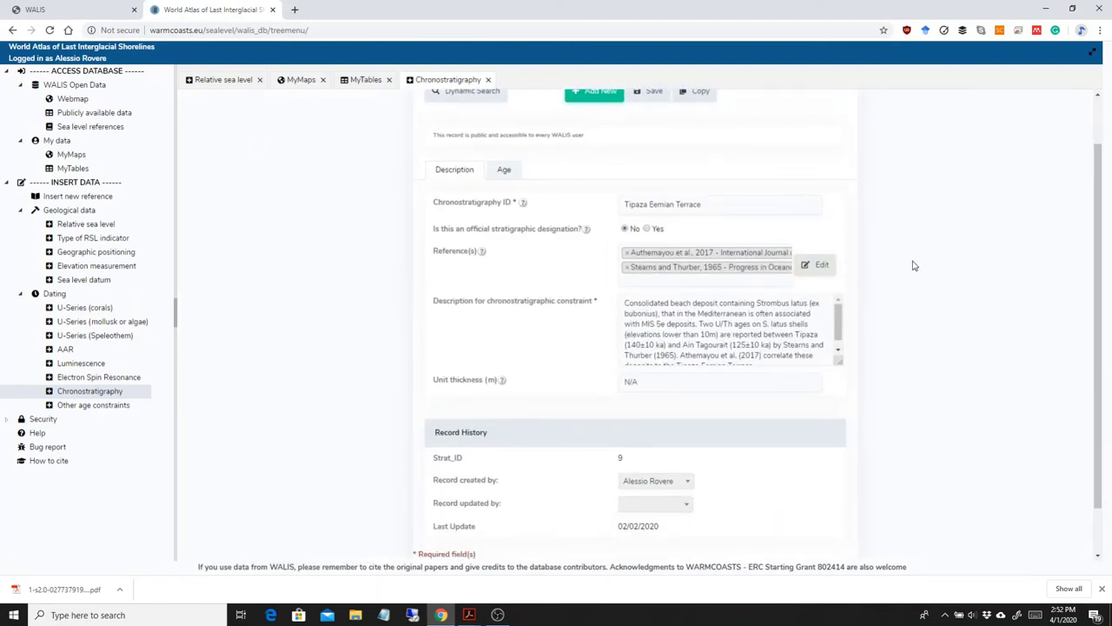
{"action": "scroll", "coordinate": [912, 264], "scroll_direction": "down", "scroll_amount": 1}
{"action": "scroll", "coordinate": [976, 263], "scroll_direction": "up", "scroll_amount": 2}
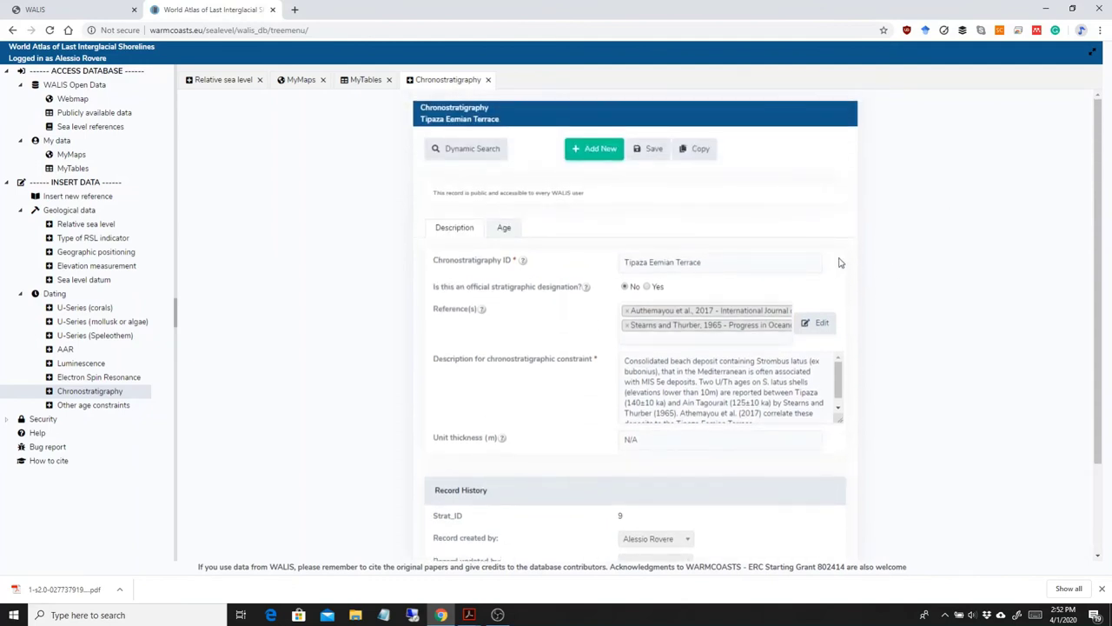
{"action": "scroll", "coordinate": [878, 270], "scroll_direction": "down", "scroll_amount": 1}
{"action": "triple_click", "coordinate": [825, 330]}
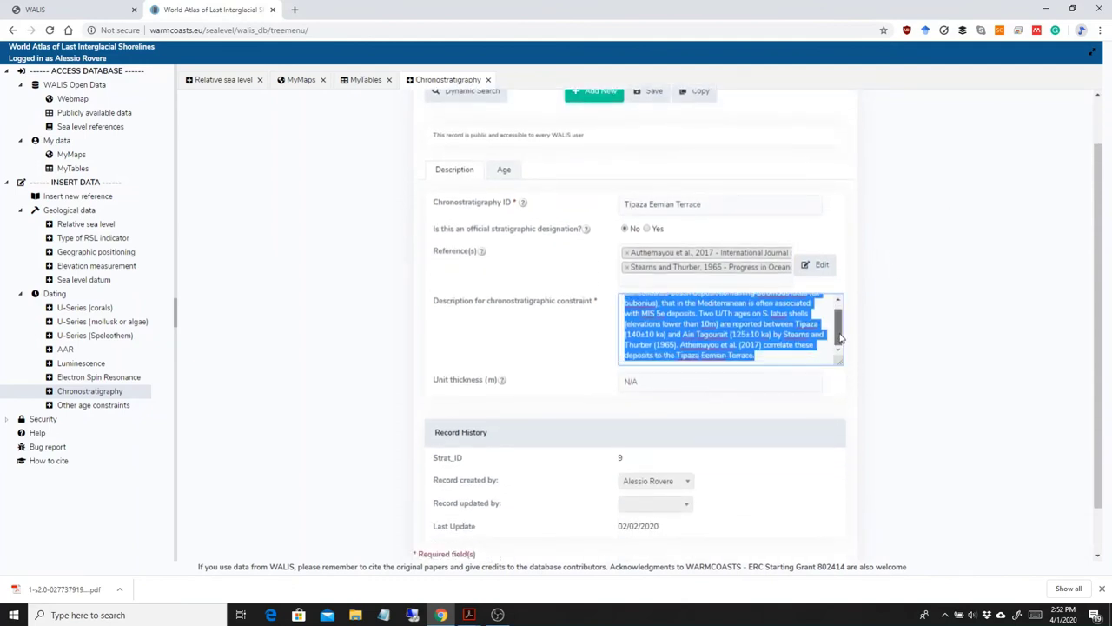
{"action": "left_click", "coordinate": [971, 316]}
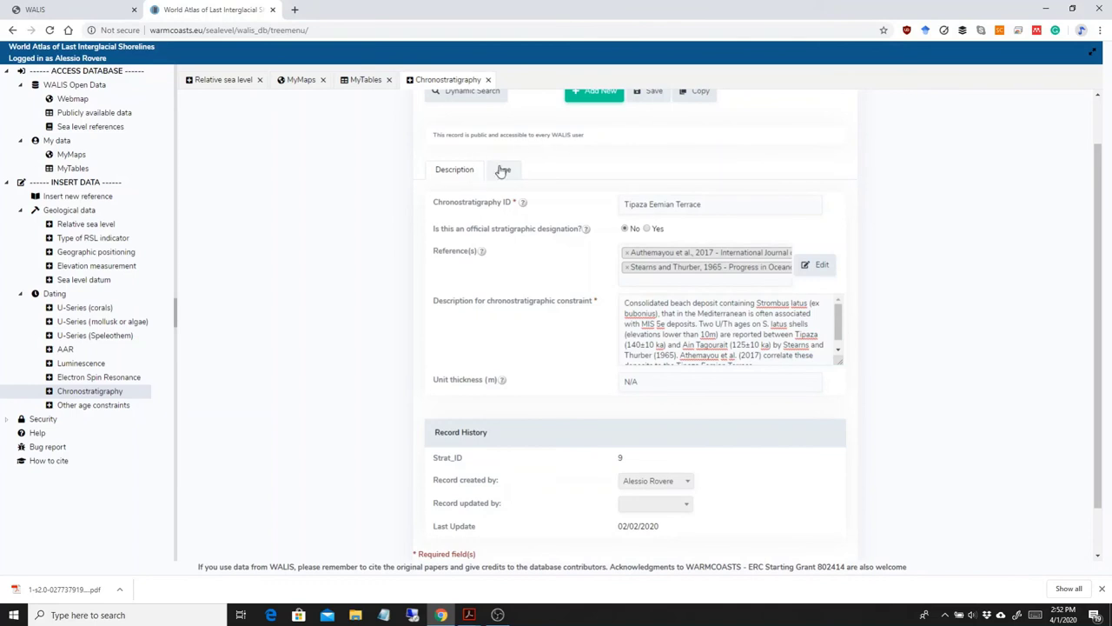
{"action": "scroll", "coordinate": [627, 491], "scroll_direction": "down", "scroll_amount": 1}
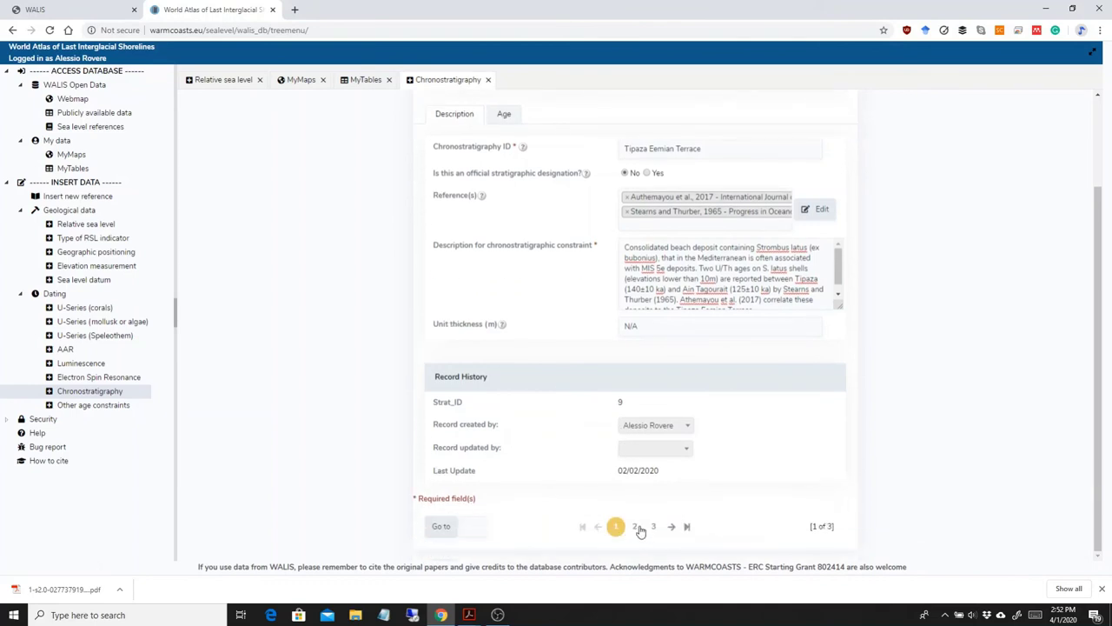
Go to the P. latus or Senegalese fauna (Mediterranean) record, enlarge its description field, and review its description and age information
{"action": "left_click", "coordinate": [635, 525]}
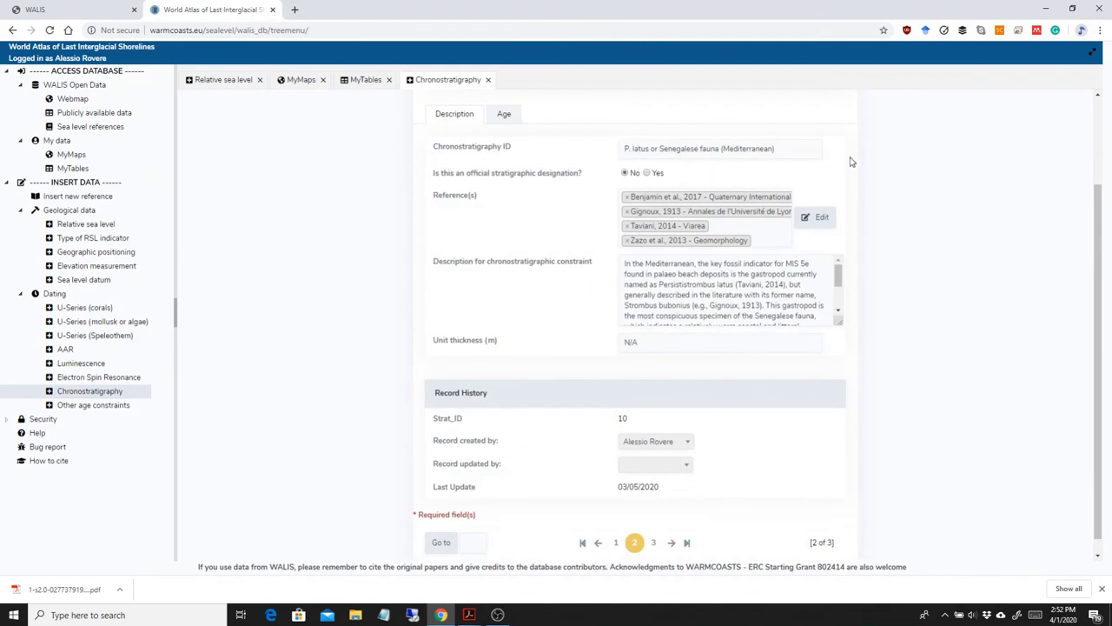
{"action": "scroll", "coordinate": [904, 200], "scroll_direction": "up", "scroll_amount": 1}
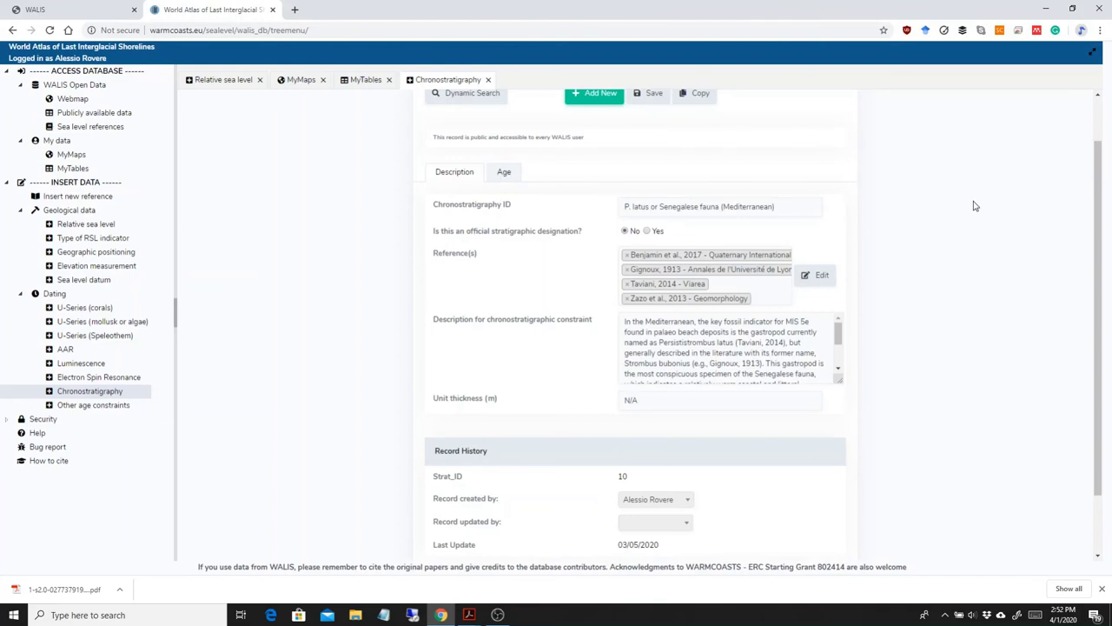
{"action": "left_click_drag", "start_coordinate": [840, 378], "coordinate": [863, 441]}
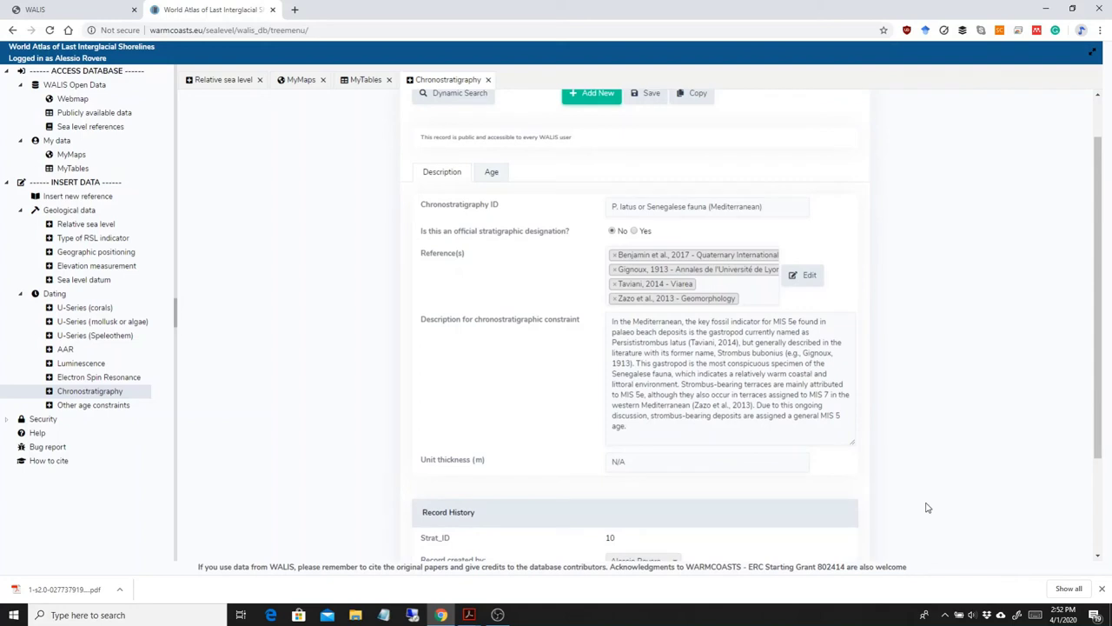
{"action": "left_click", "coordinate": [493, 173]}
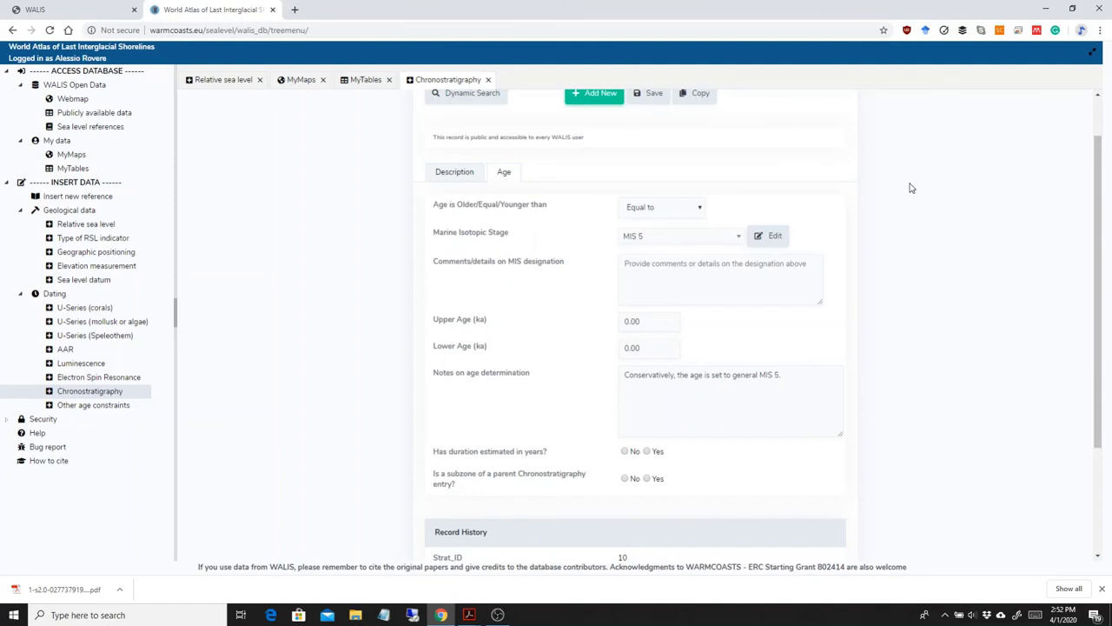
{"action": "left_click", "coordinate": [454, 172]}
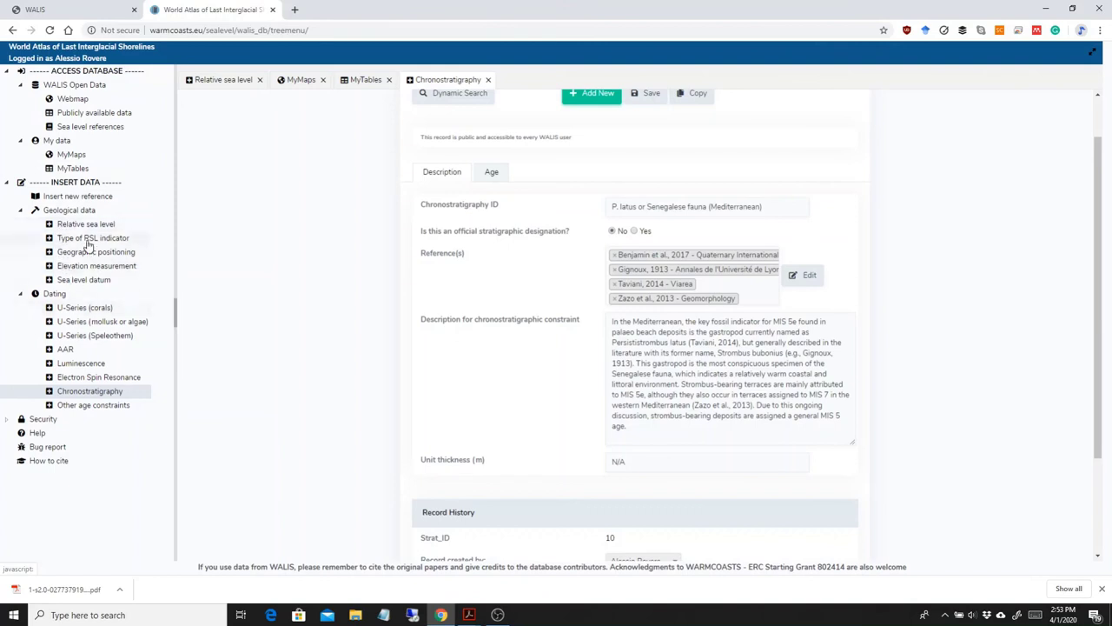
Return to the Camp de Tir relative sea level record and review its elevation data and its U-series, AAR and stratigraphic age constraints
{"action": "left_click", "coordinate": [223, 80]}
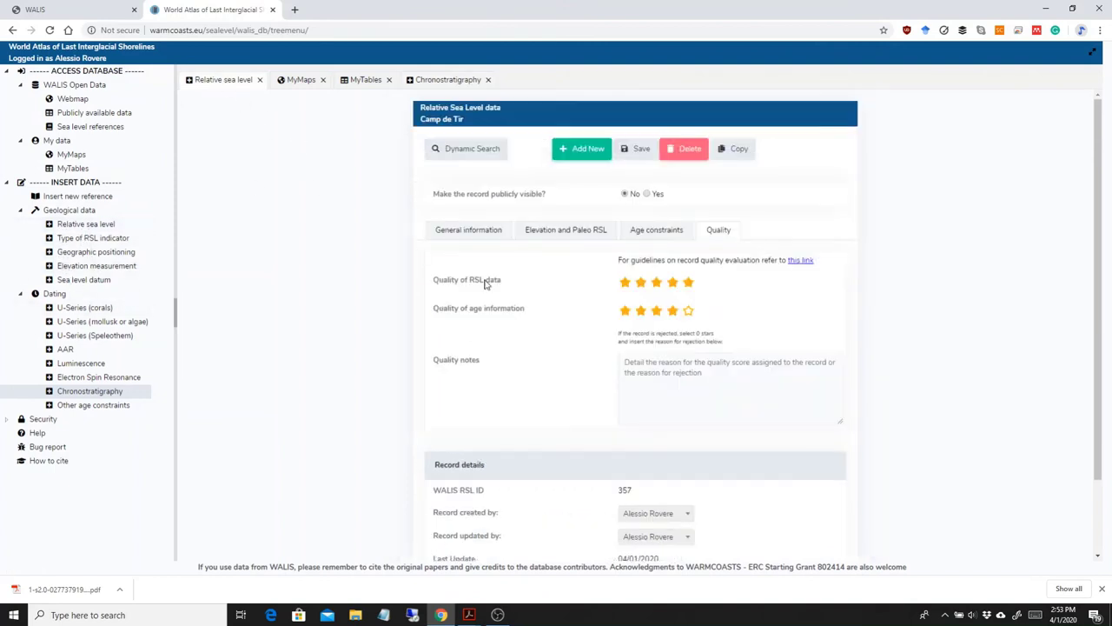
{"action": "left_click", "coordinate": [663, 232]}
{"action": "scroll", "coordinate": [935, 278], "scroll_direction": "down", "scroll_amount": 1}
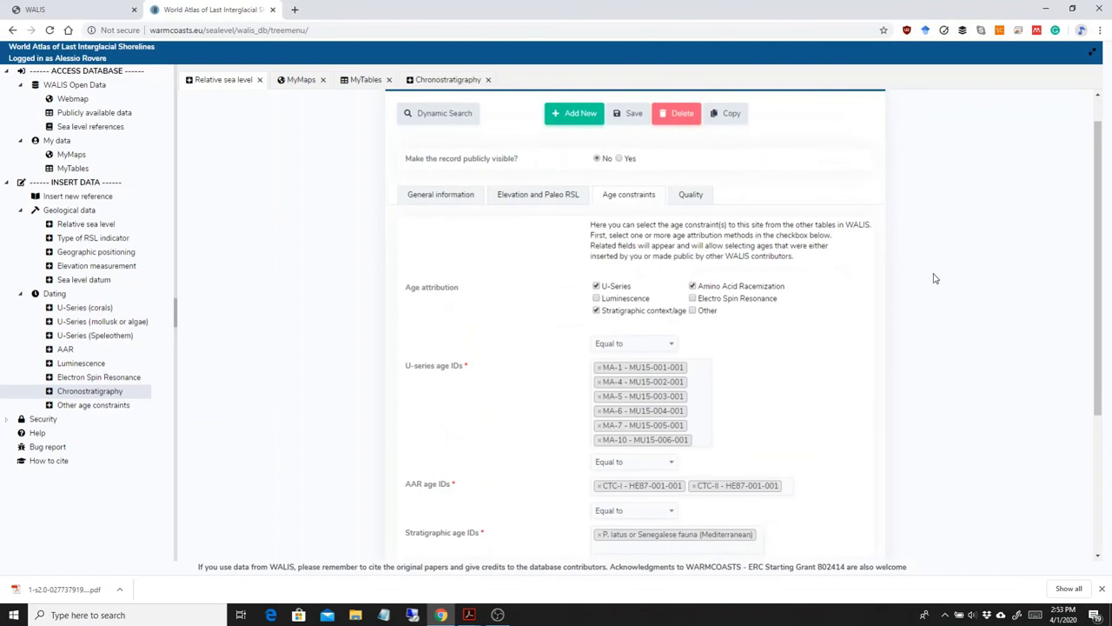
{"action": "left_click", "coordinate": [552, 177]}
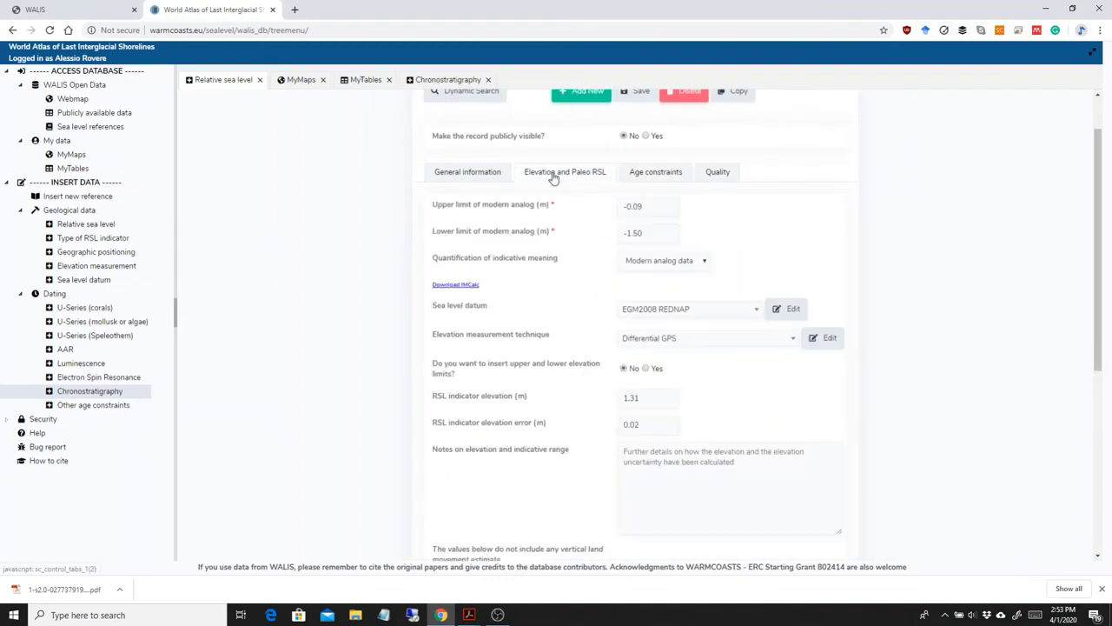
{"action": "left_click", "coordinate": [664, 178]}
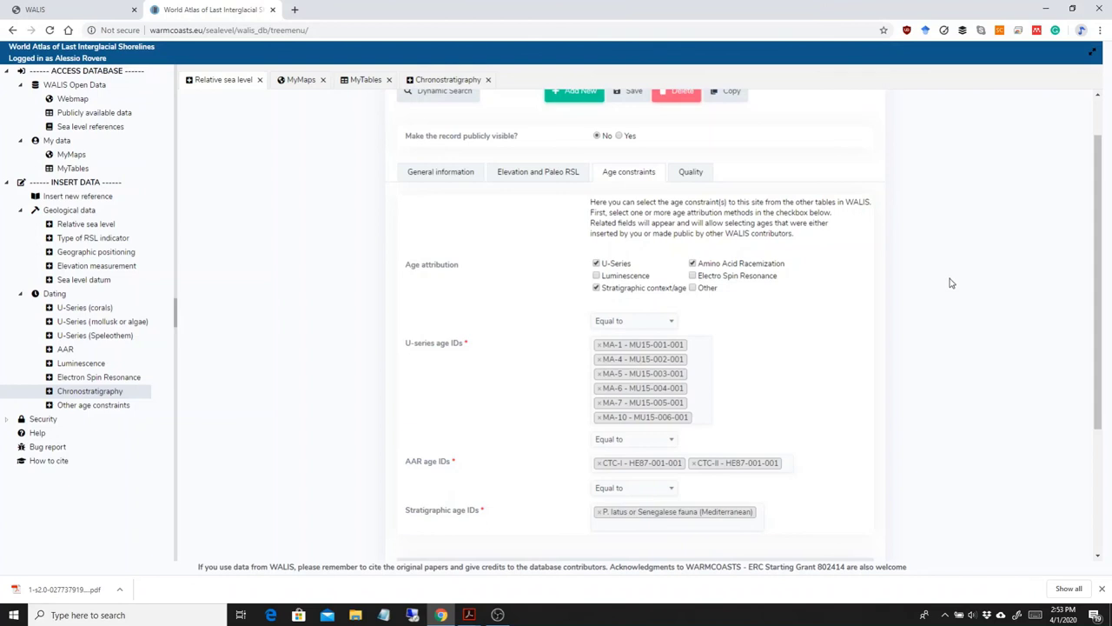
{"action": "scroll", "coordinate": [973, 287], "scroll_direction": "up", "scroll_amount": 1}
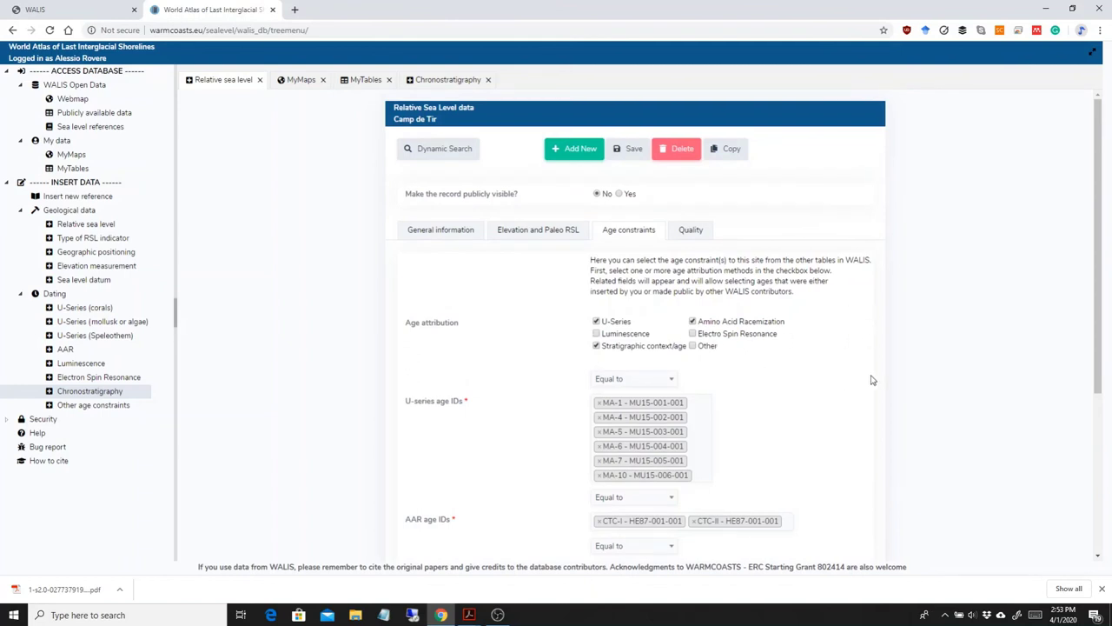
{"action": "scroll", "coordinate": [927, 342], "scroll_direction": "down", "scroll_amount": 2}
{"action": "scroll", "coordinate": [939, 335], "scroll_direction": "up", "scroll_amount": 1}
{"action": "scroll", "coordinate": [948, 340], "scroll_direction": "up", "scroll_amount": 1}
{"action": "scroll", "coordinate": [935, 319], "scroll_direction": "down", "scroll_amount": 1}
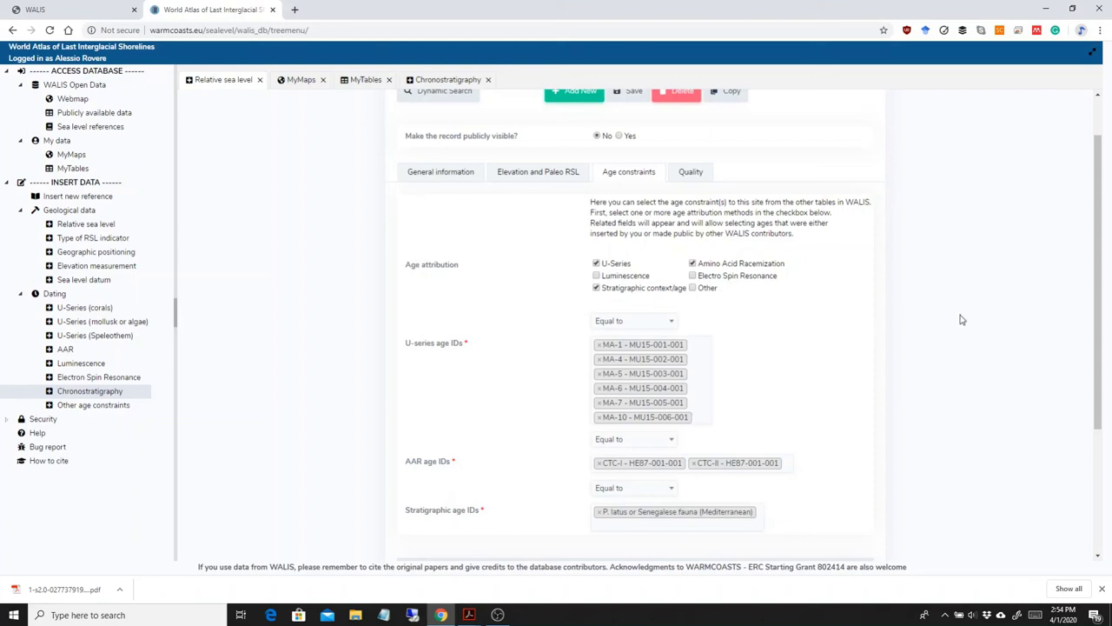
{"action": "scroll", "coordinate": [962, 308], "scroll_direction": "down", "scroll_amount": 1}
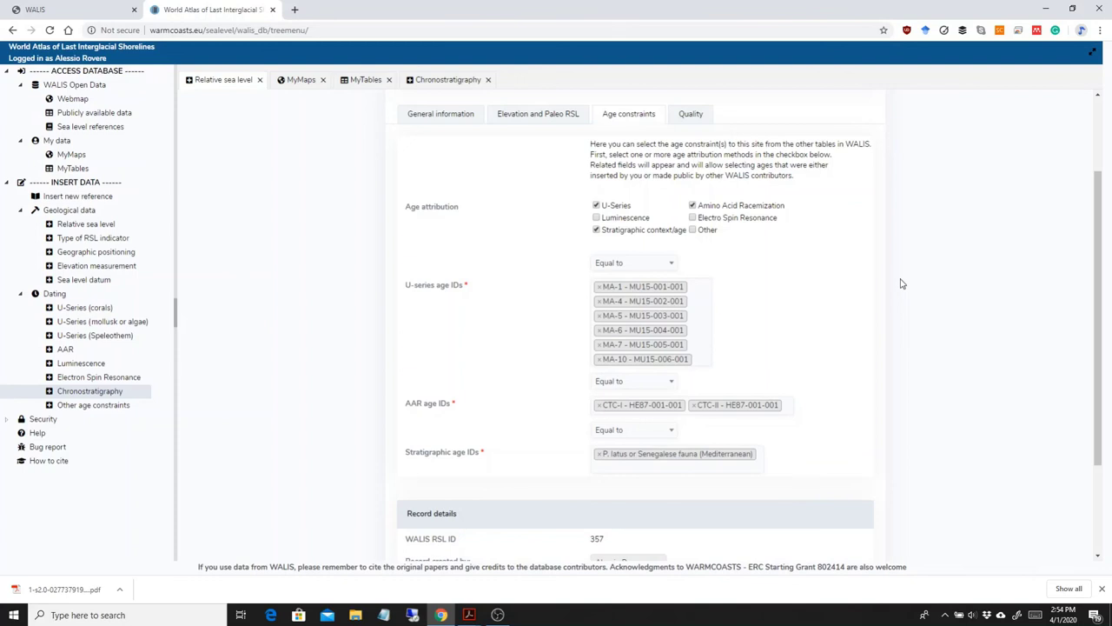
Open a blank other age constraints record, inspect its description and age fields, and cancel the entry
{"action": "left_click", "coordinate": [82, 409]}
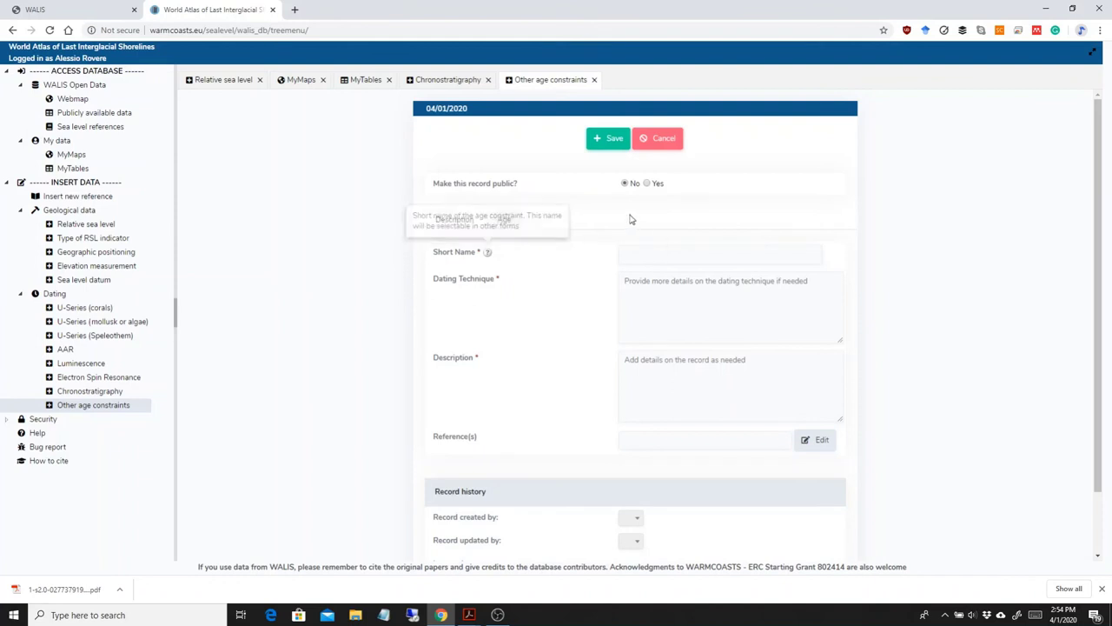
{"action": "left_click", "coordinate": [503, 219]}
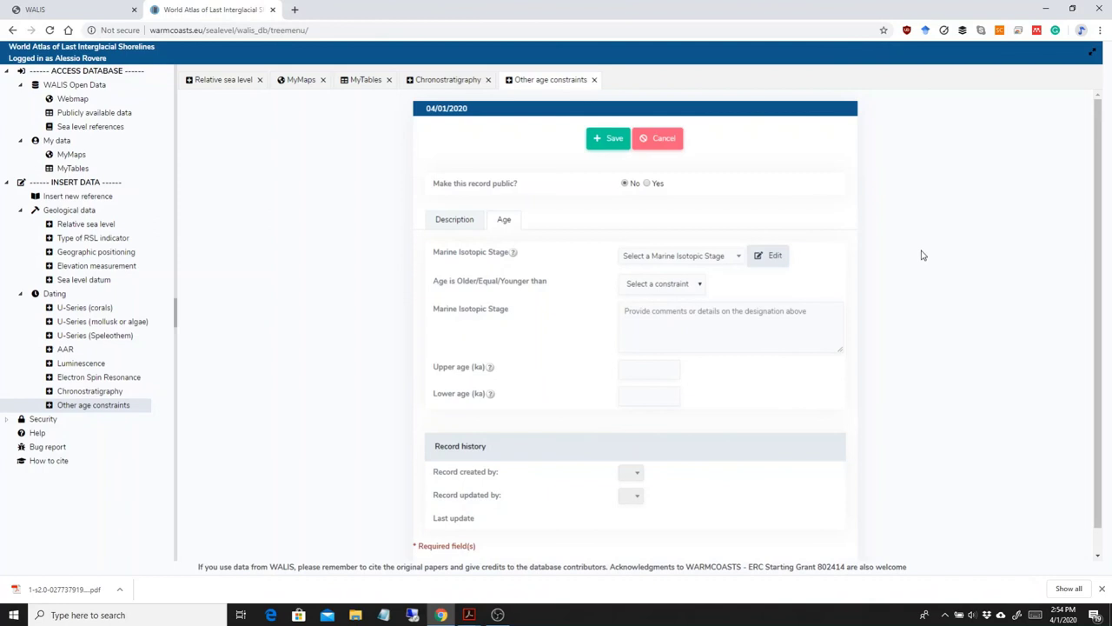
{"action": "left_click", "coordinate": [671, 144]}
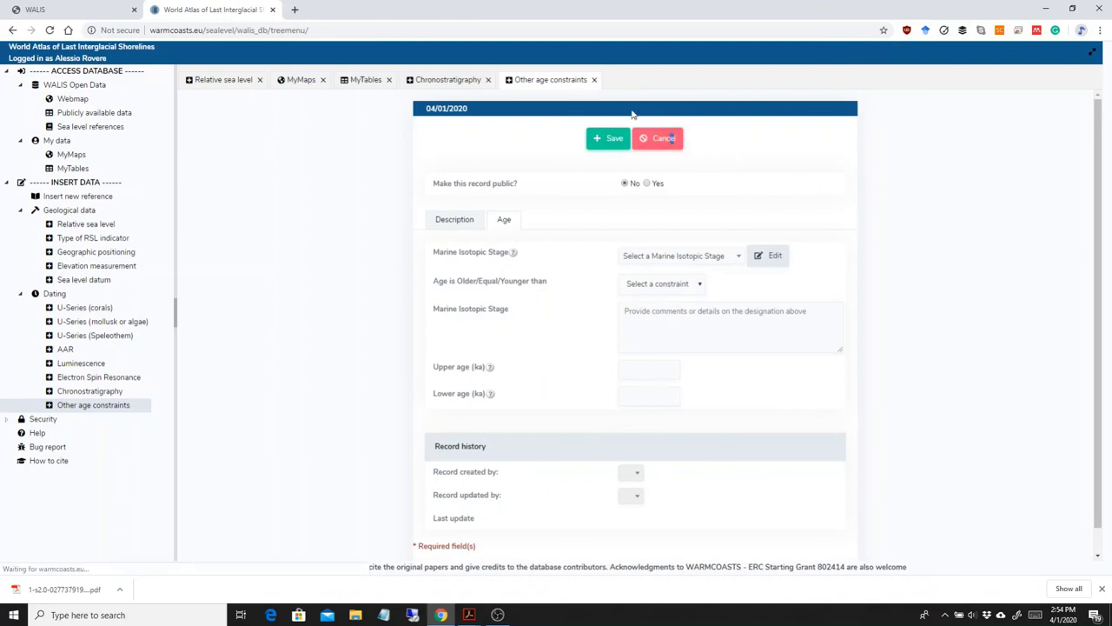
Close all WALIS forms except Relative sea level and save the Camp de Tir record update
{"action": "left_click", "coordinate": [594, 80]}
{"action": "left_click", "coordinate": [487, 80]}
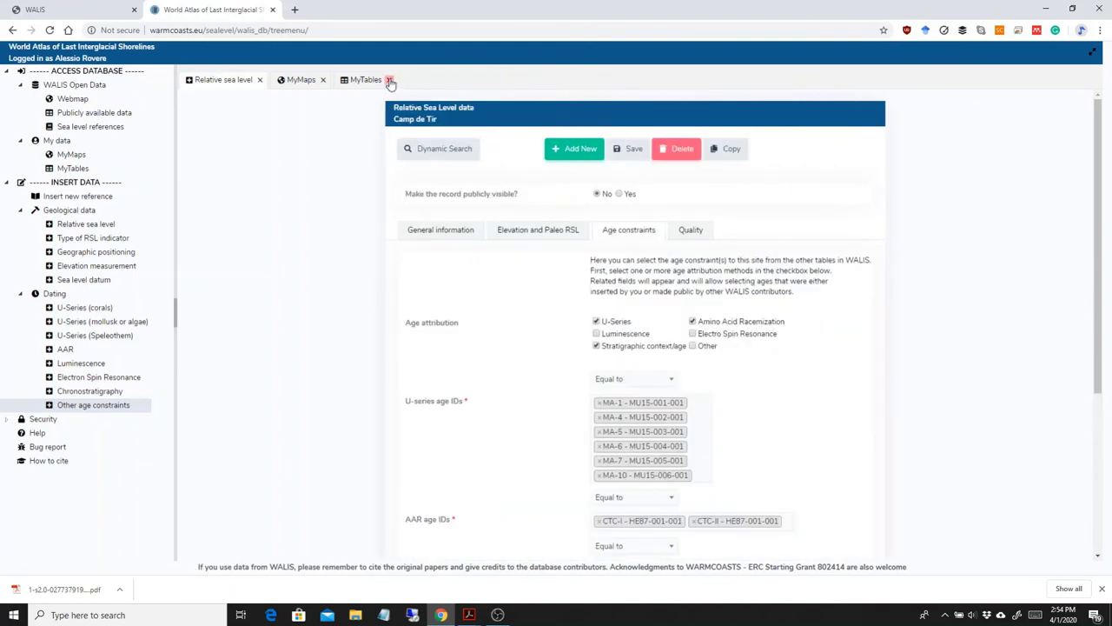
{"action": "left_click", "coordinate": [389, 80]}
{"action": "left_click", "coordinate": [321, 80]}
{"action": "left_click", "coordinate": [627, 148]}
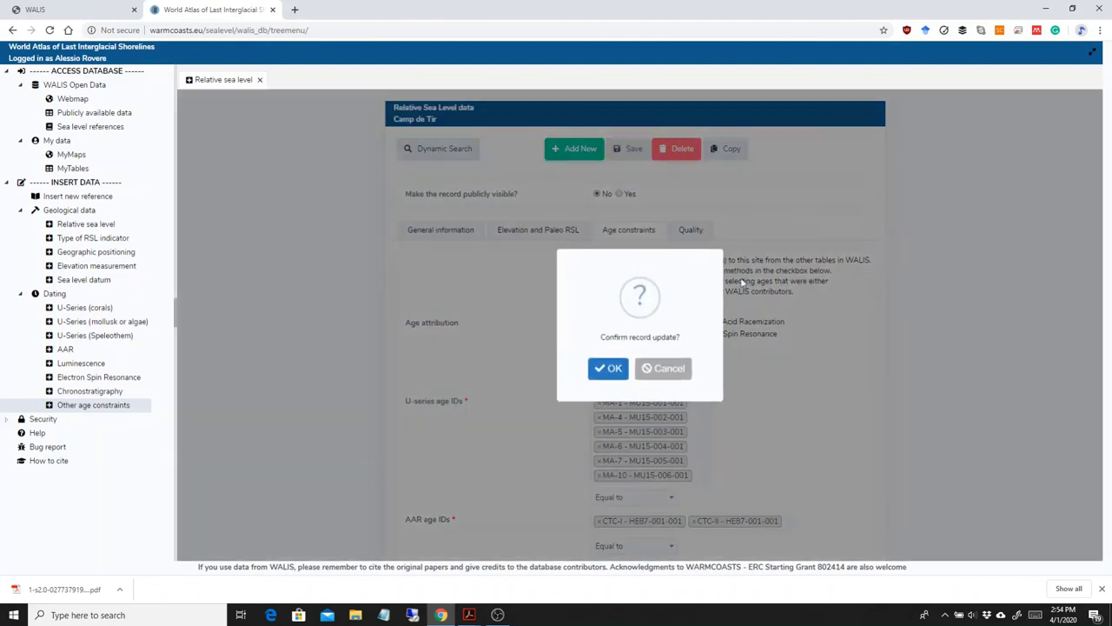
{"action": "left_click", "coordinate": [608, 371]}
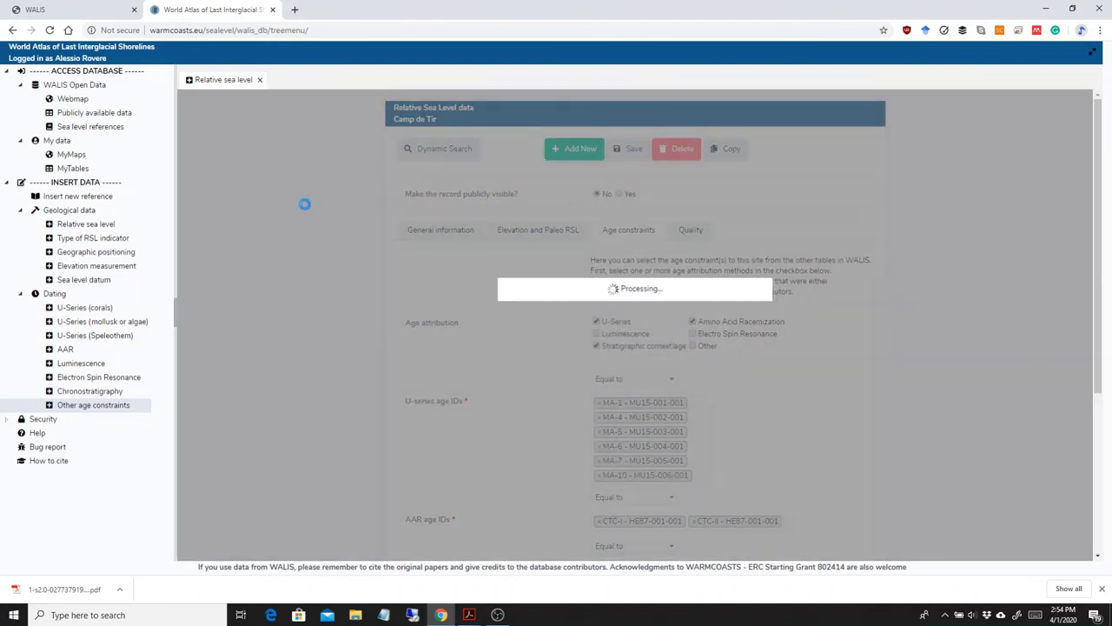